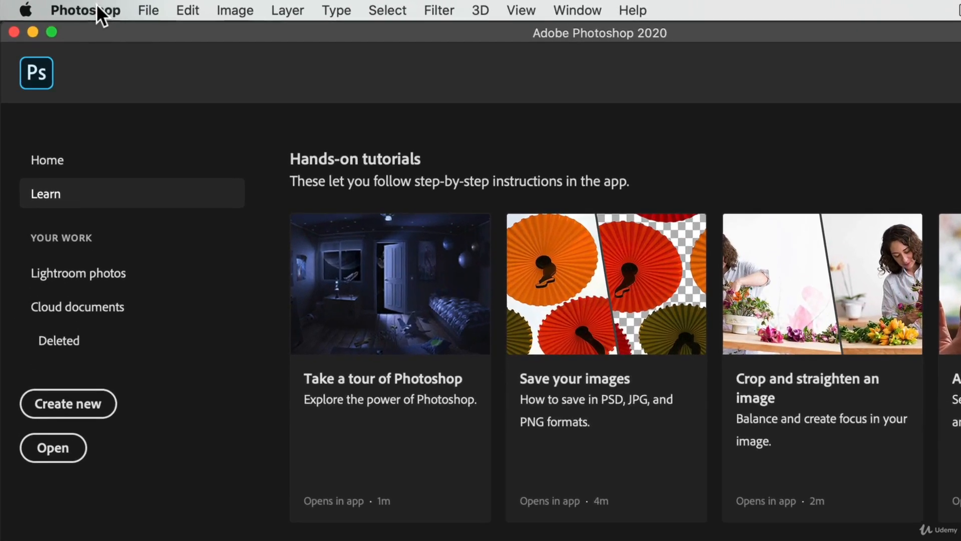
# Step: Check the installed Photoshop release in the About Photoshop information and close it
pyautogui.click(80, 5)
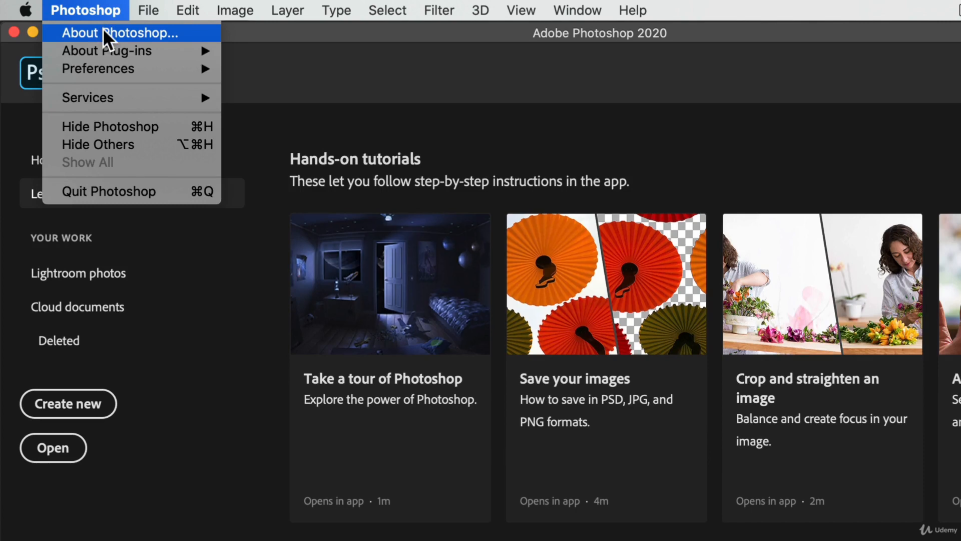
pyautogui.click(103, 29)
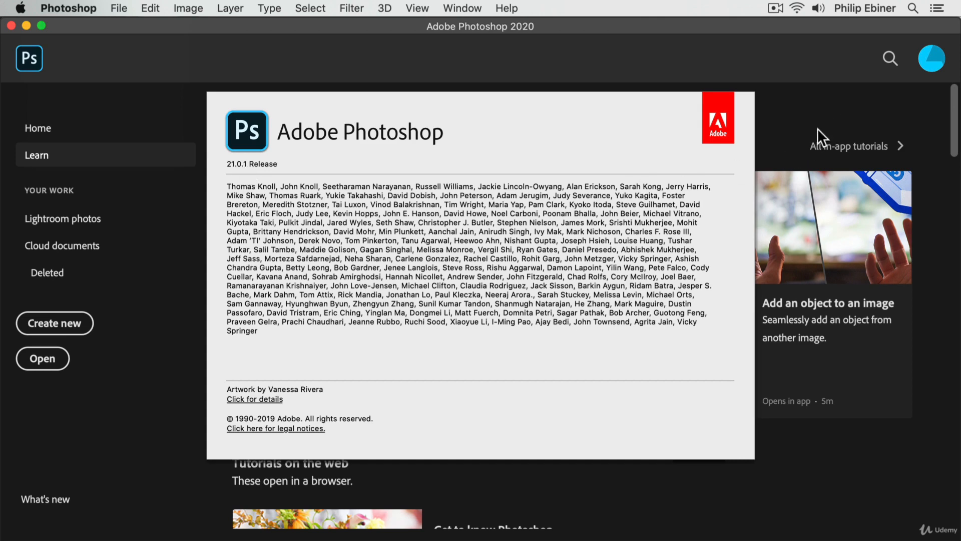
pyautogui.click(242, 119)
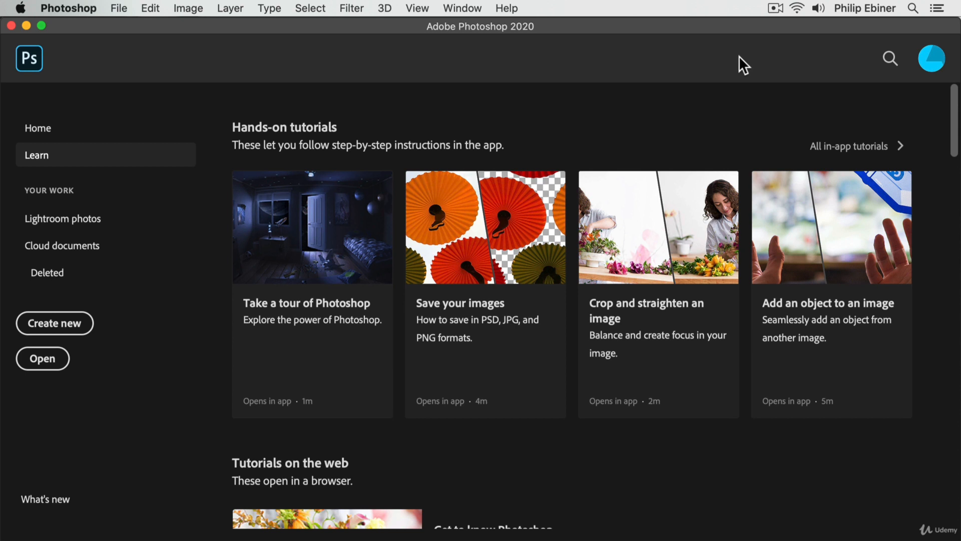
# Step: Switch to Finder and view the contents of Project 1's Photos and PSD Files folders
pyautogui.press('super+Tab')
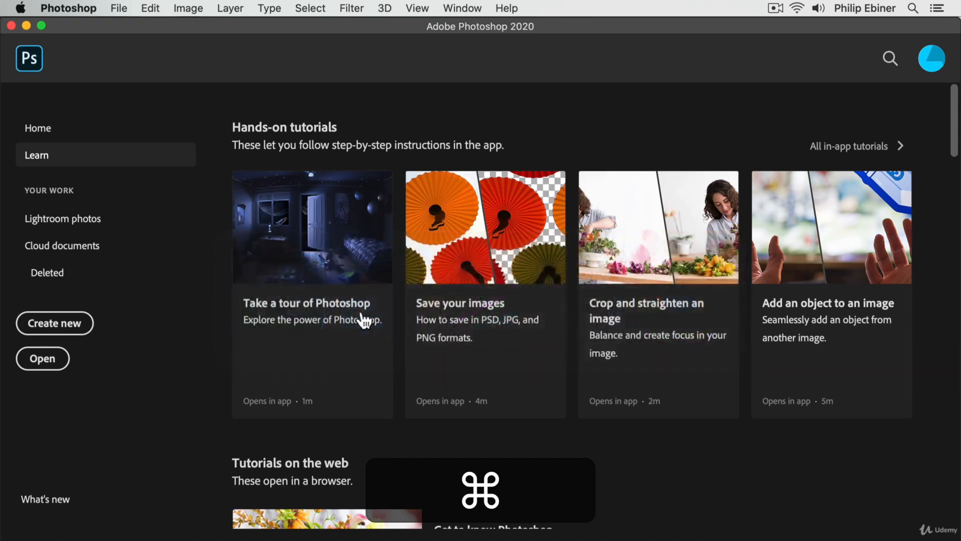
pyautogui.press('super+Tab')
pyautogui.click(368, 316)
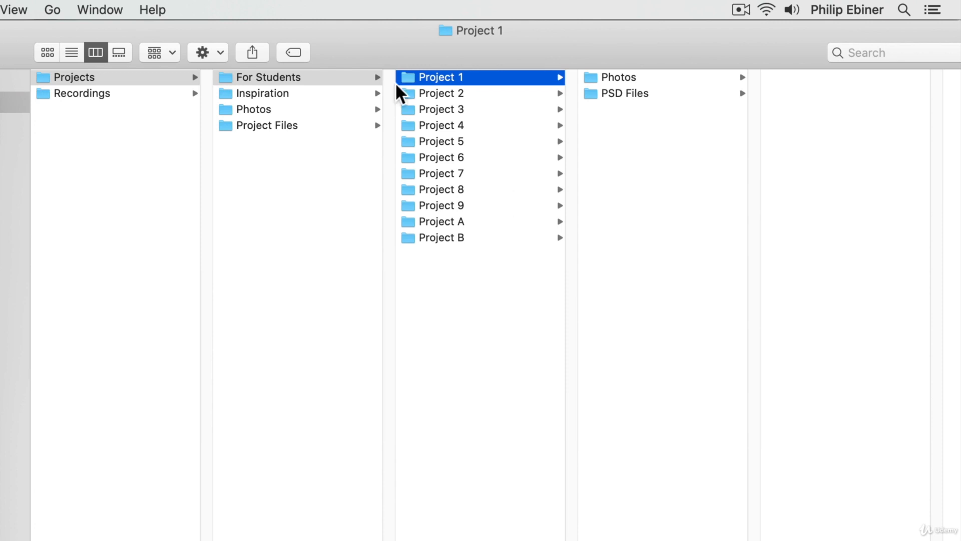
pyautogui.click(634, 83)
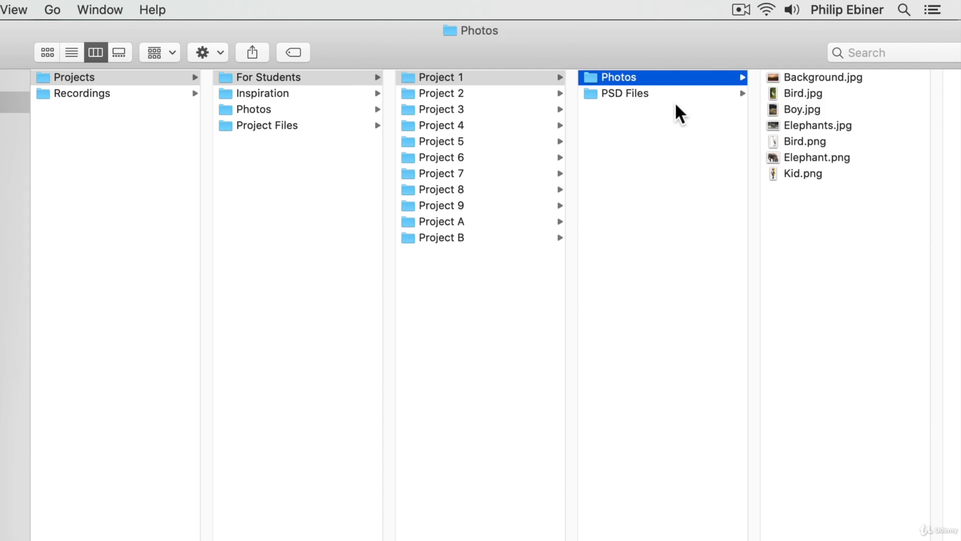
pyautogui.click(675, 99)
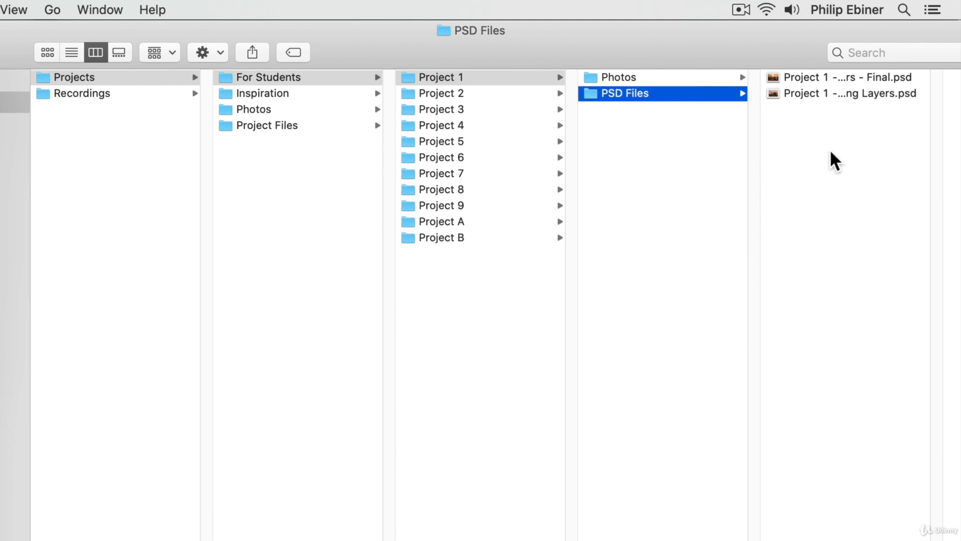
# Step: Preview the two PSD files in Project 1's PSD Files folder, widening the view to read their names
pyautogui.press('Right')
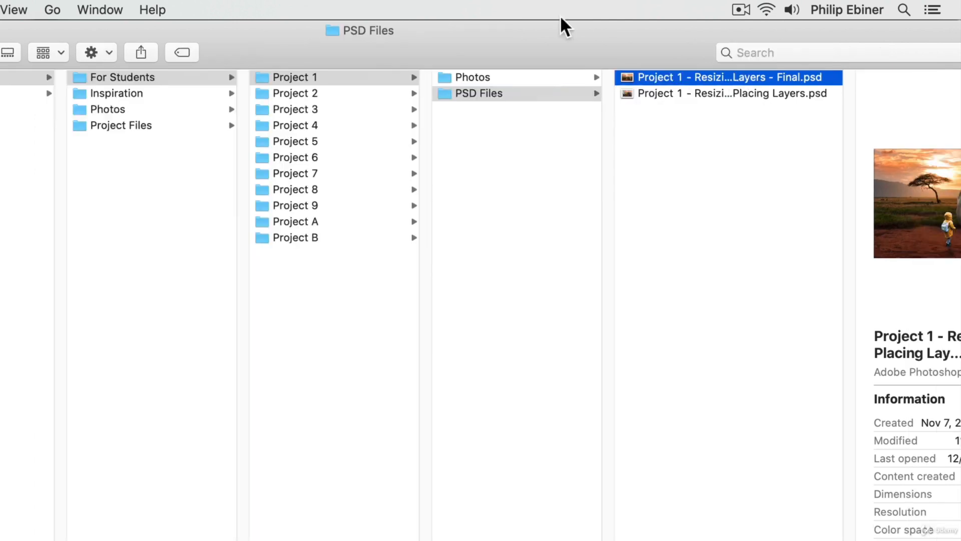
pyautogui.moveTo(560, 17)
pyautogui.mouseDown()
pyautogui.moveTo(504, 15)
pyautogui.moveTo(550, 15)
pyautogui.mouseUp()
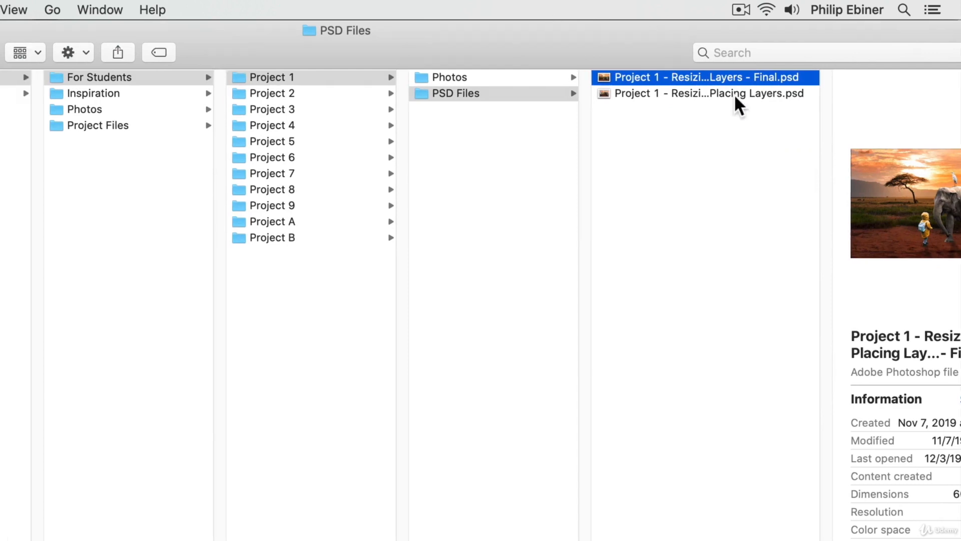
pyautogui.moveTo(796, 30); pyautogui.dragTo(727, 19)
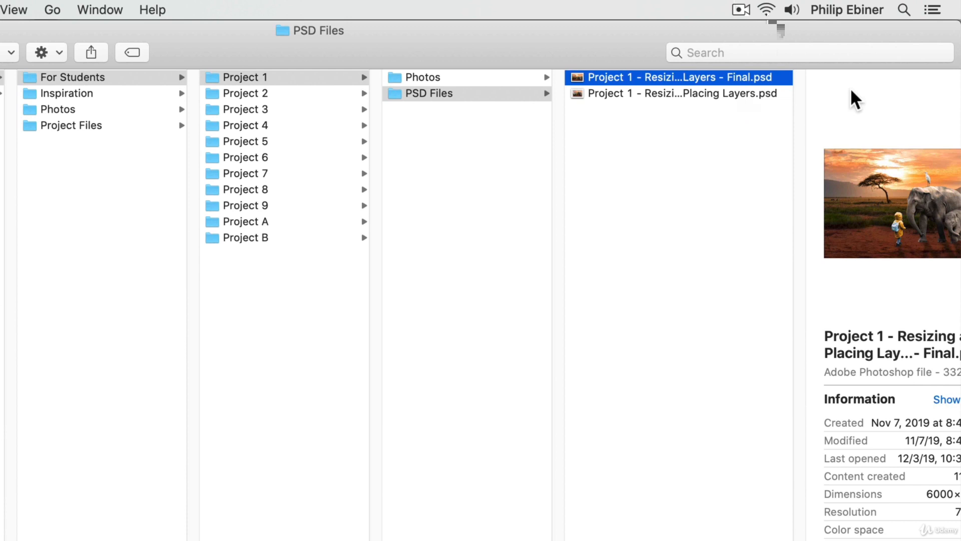
pyautogui.press('Down')
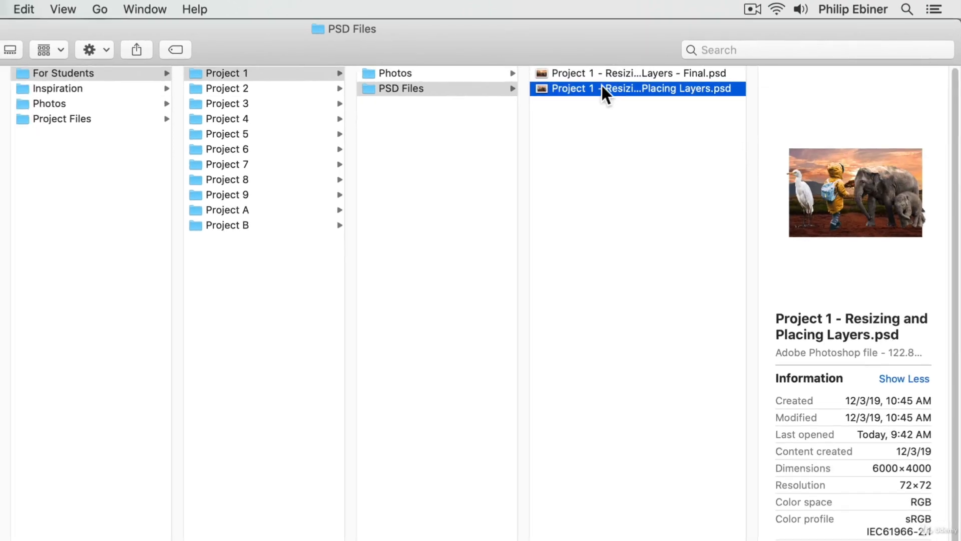
# Step: Open Project 1 - Resizing and Placing Layers.psd from Finder with Adobe Photoshop 2020
pyautogui.rightClick(641, 77)
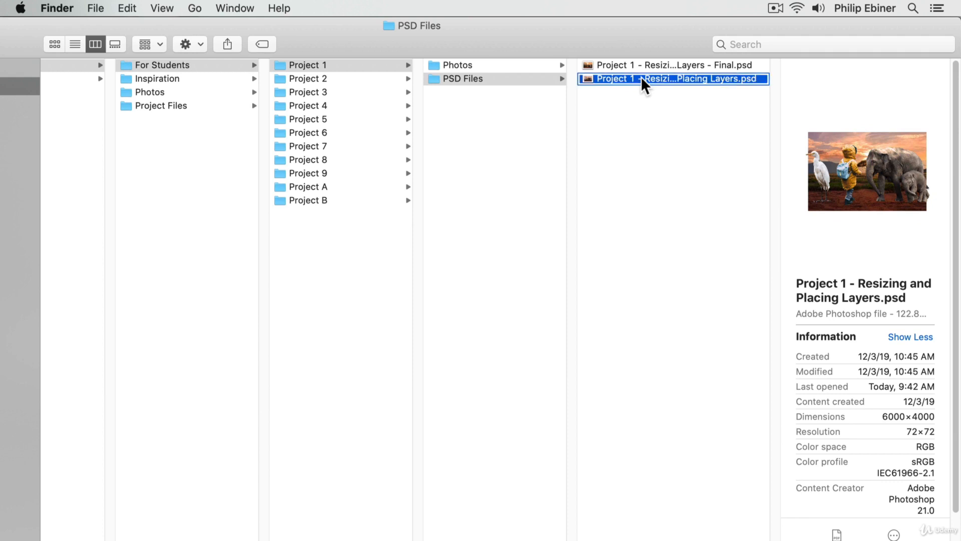
pyautogui.moveTo(677, 99)
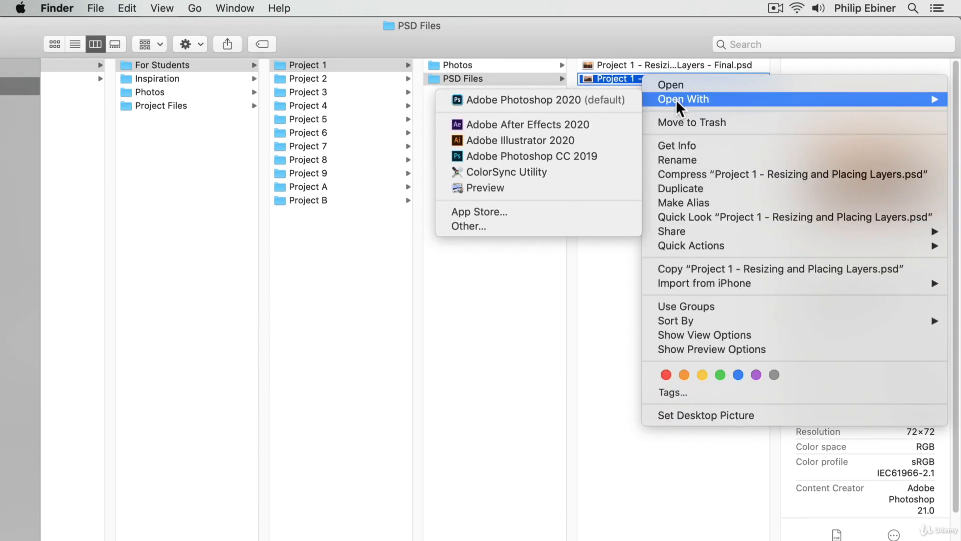
pyautogui.click(587, 79)
pyautogui.rightClick(587, 73)
pyautogui.moveTo(635, 96)
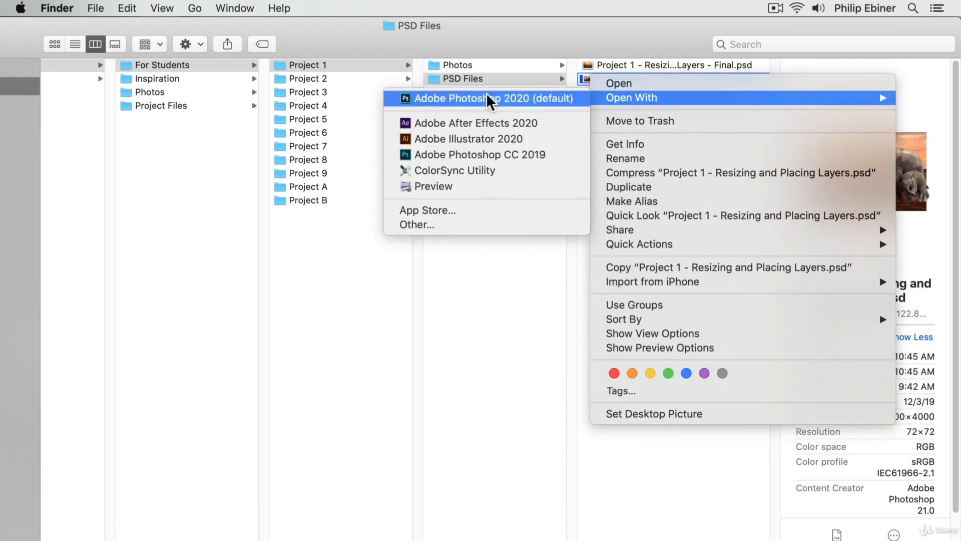
pyautogui.click(555, 96)
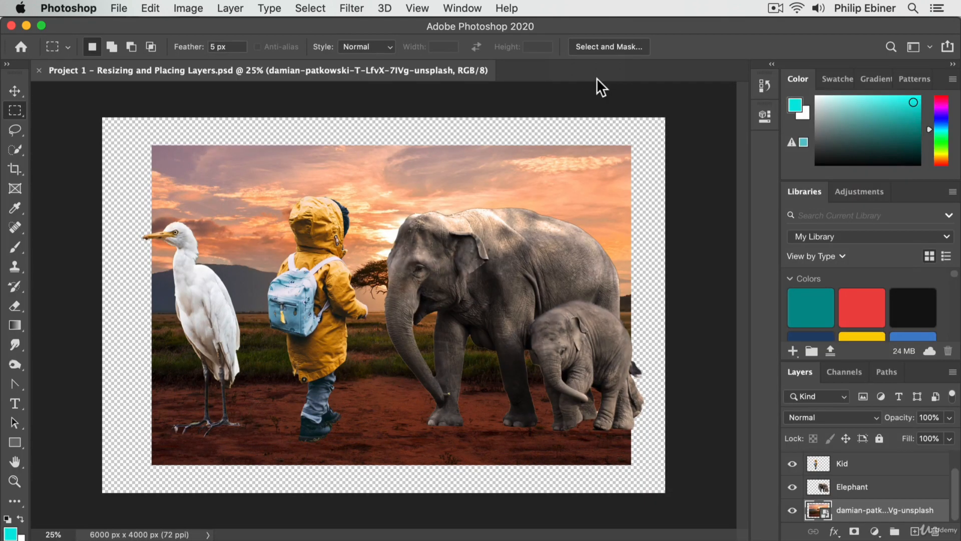
# Step: Switch back to Finder and open Background.jpg from Project 1's Photos folder with Adobe Photoshop 2020
pyautogui.press('super')
pyautogui.press('super+Tab')
pyautogui.click(489, 64)
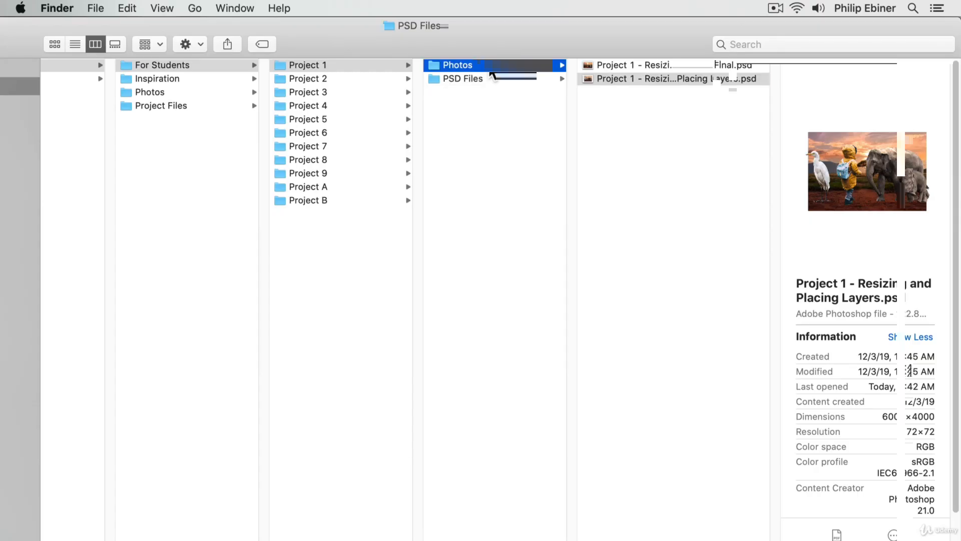
pyautogui.click(635, 64)
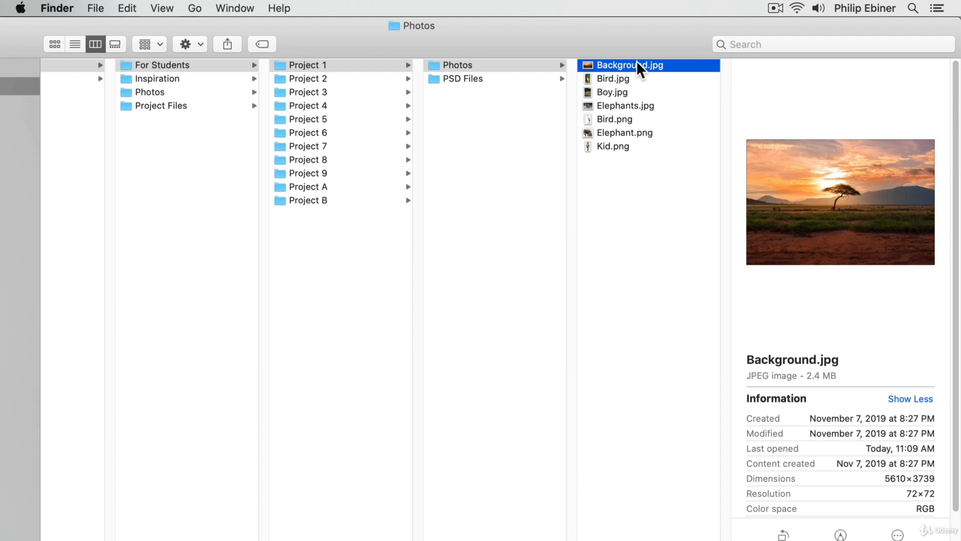
pyautogui.rightClick(637, 62)
pyautogui.moveTo(675, 89)
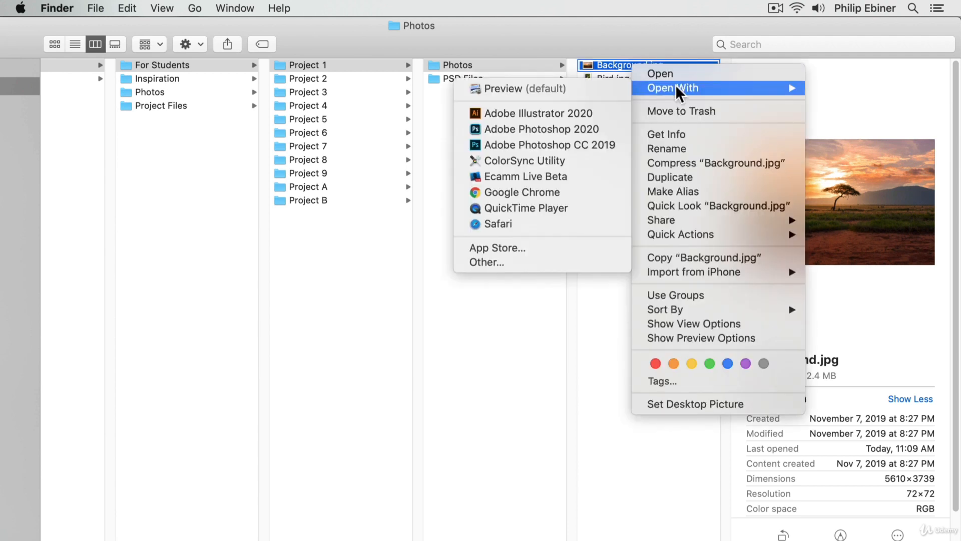
pyautogui.click(591, 128)
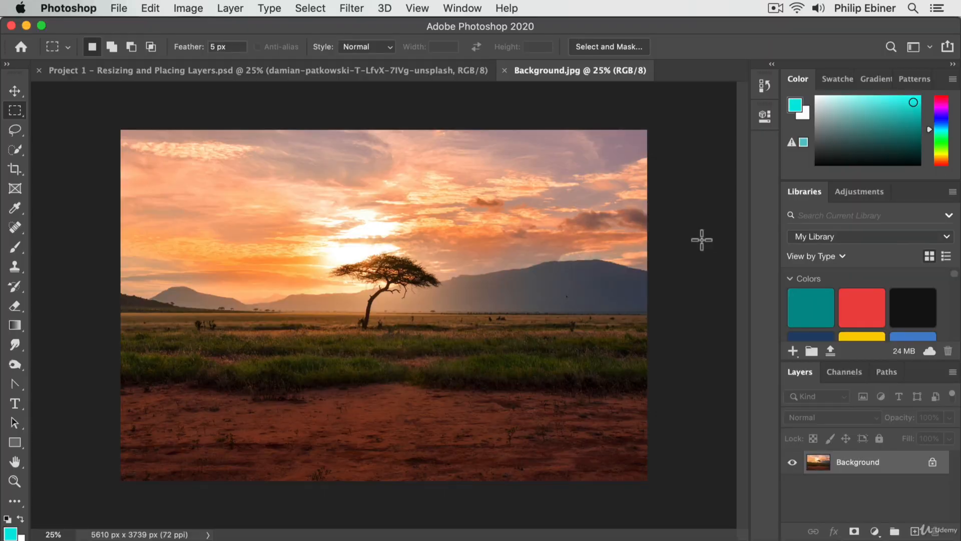
# Step: Open Background.jpg from within Photoshop by browsing to Project 1's Photos folder, and bring the Project 1 PSD document to the front
pyautogui.click(115, 4)
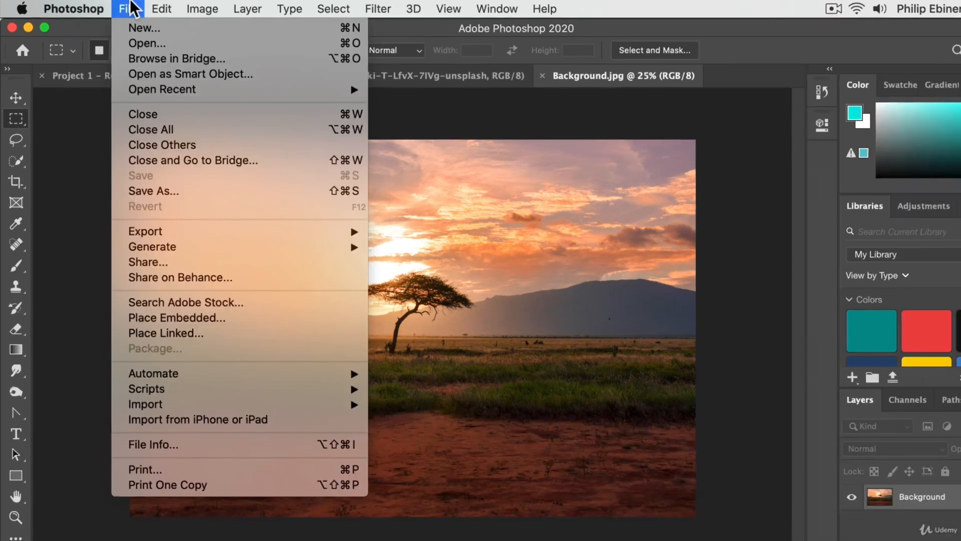
pyautogui.click(142, 40)
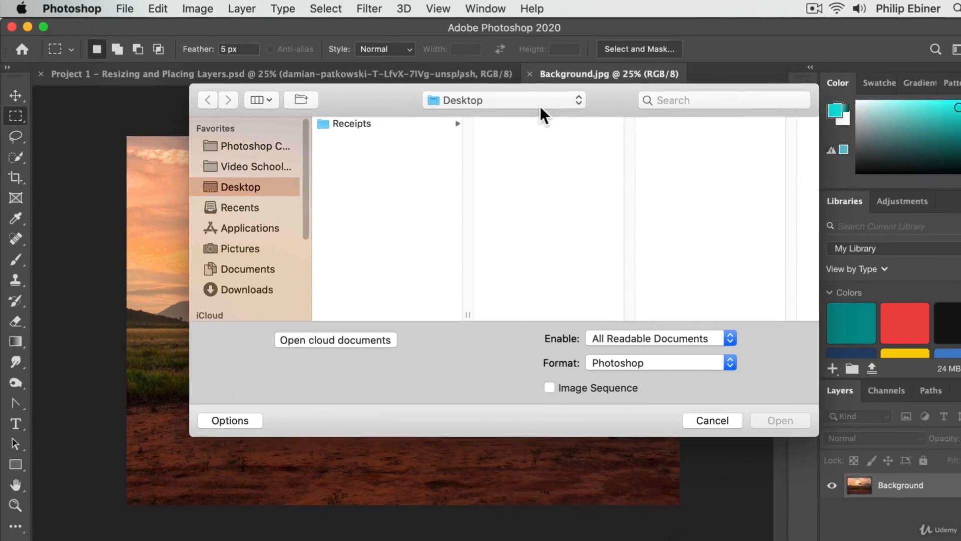
pyautogui.click(256, 147)
pyautogui.click(387, 119)
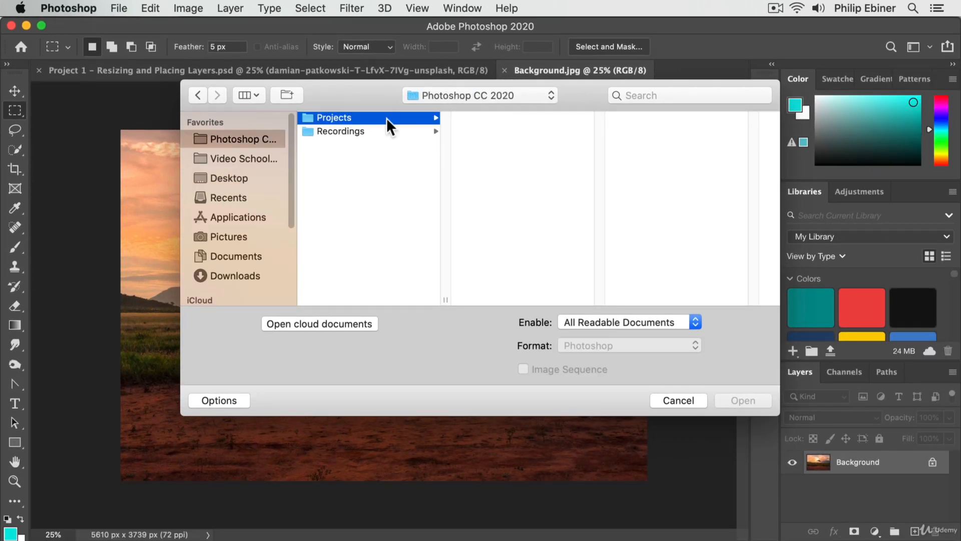
pyautogui.click(496, 118)
pyautogui.click(706, 118)
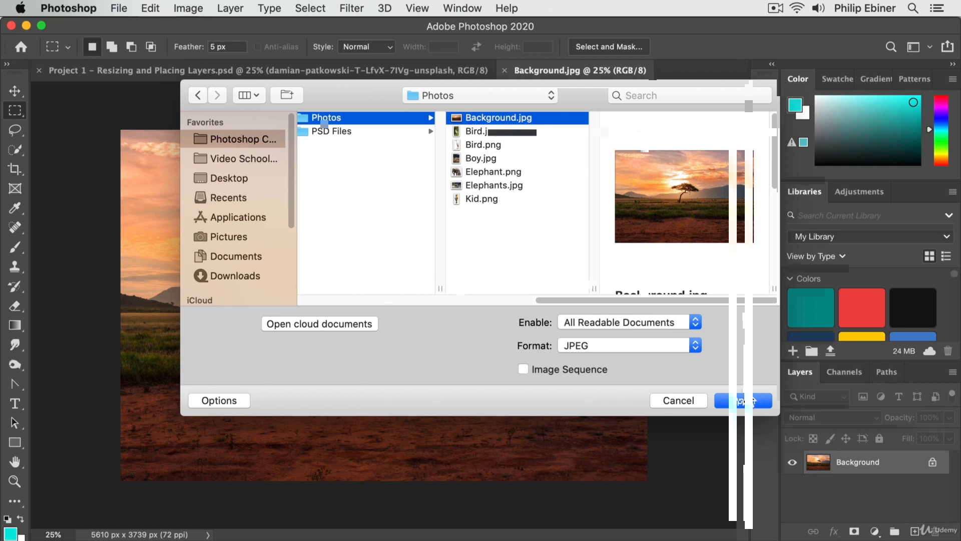
pyautogui.click(753, 401)
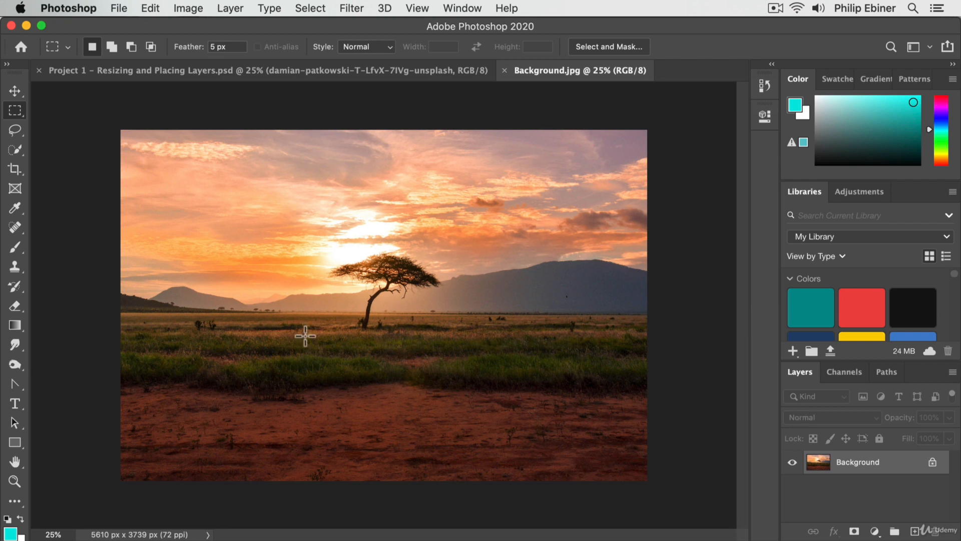
pyautogui.click(351, 70)
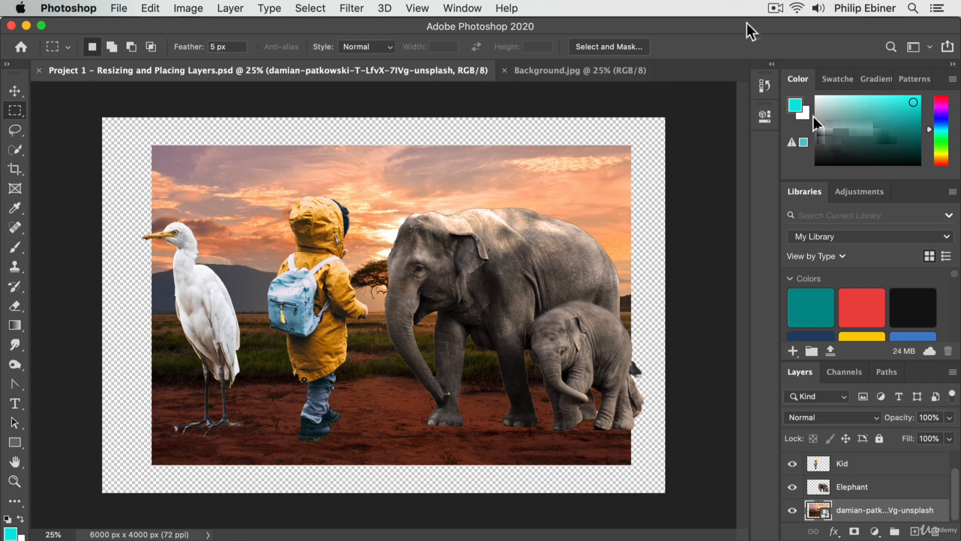
# Step: Switch to Finder to preview Project 1 - Resizing and Placing Layers.psd in the PSD Files folder, and return to Photoshop
pyautogui.press('super')
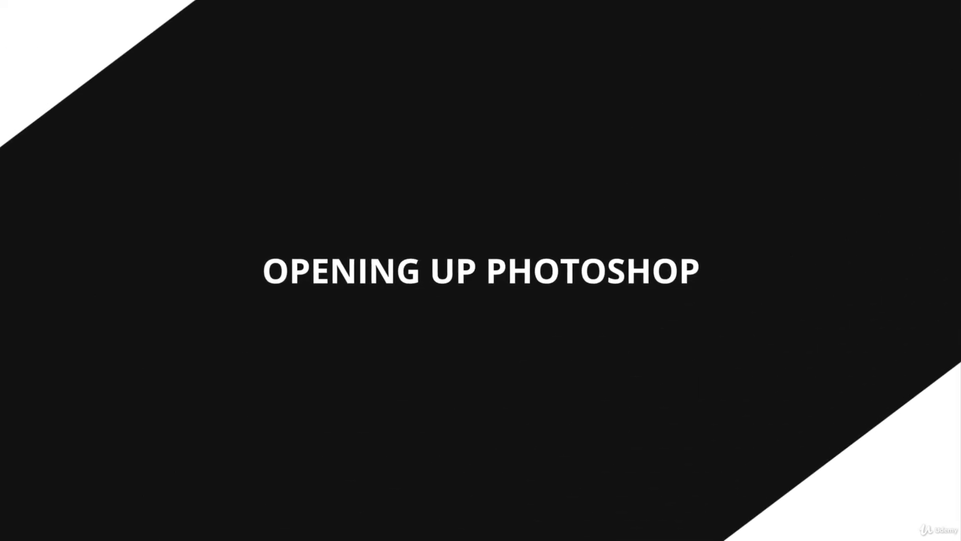
pyautogui.press('super+Tab')
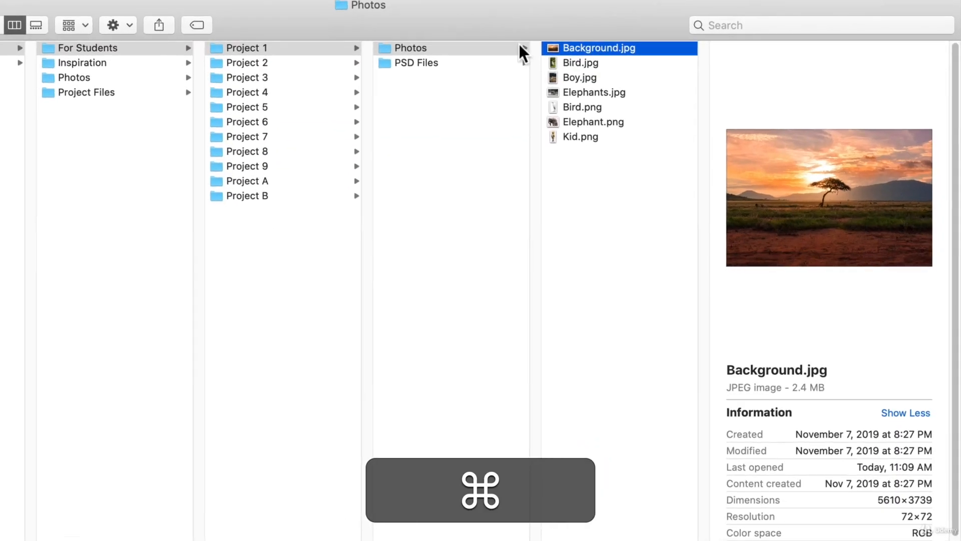
pyautogui.click(468, 64)
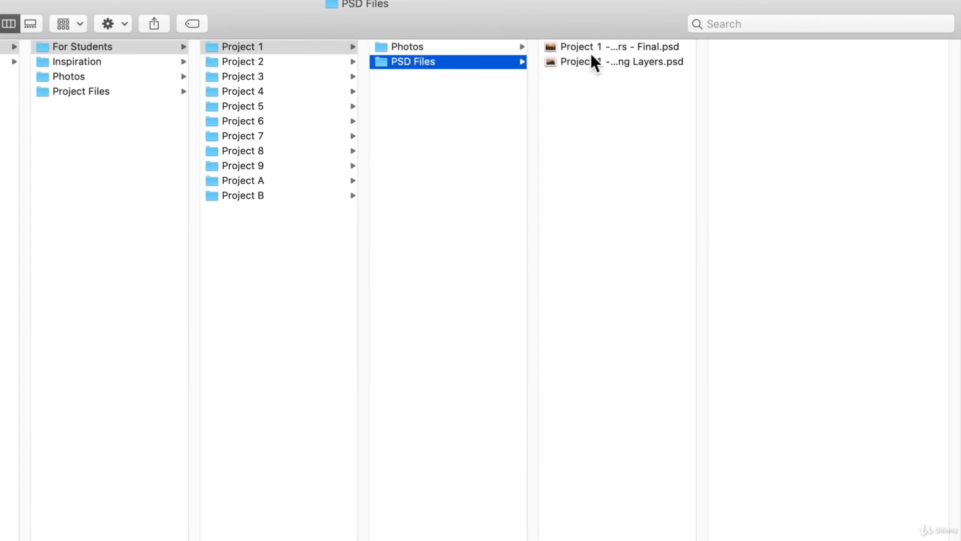
pyautogui.click(617, 52)
pyautogui.click(643, 64)
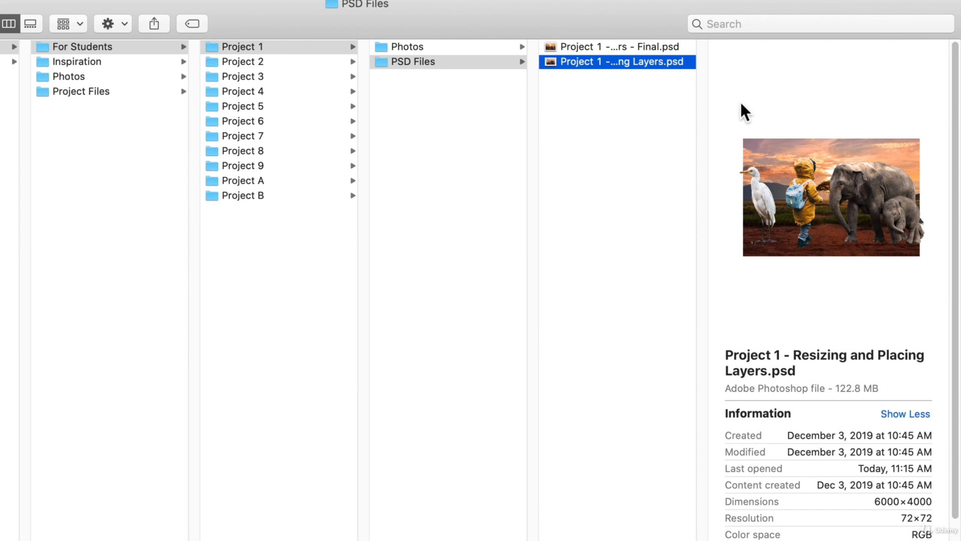
pyautogui.press('super')
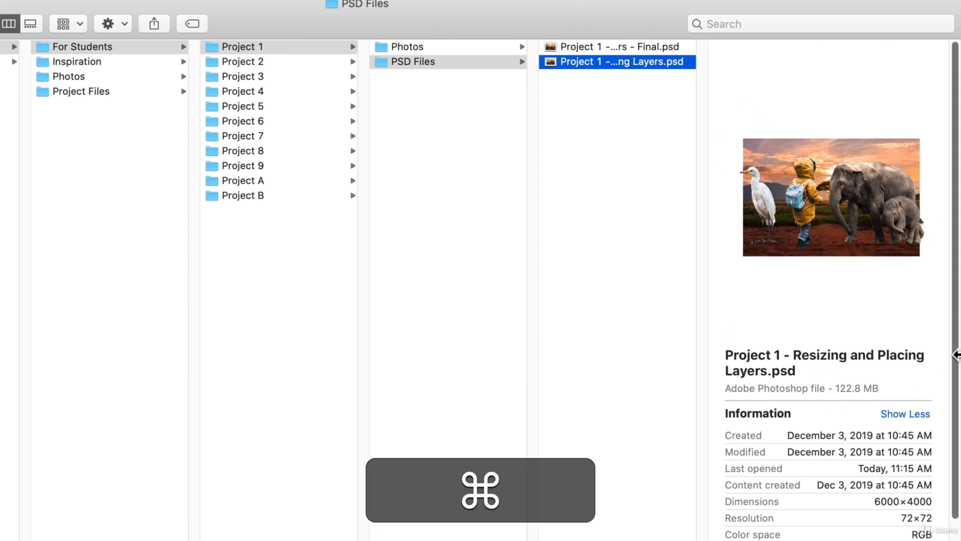
pyautogui.press('super+Tab')
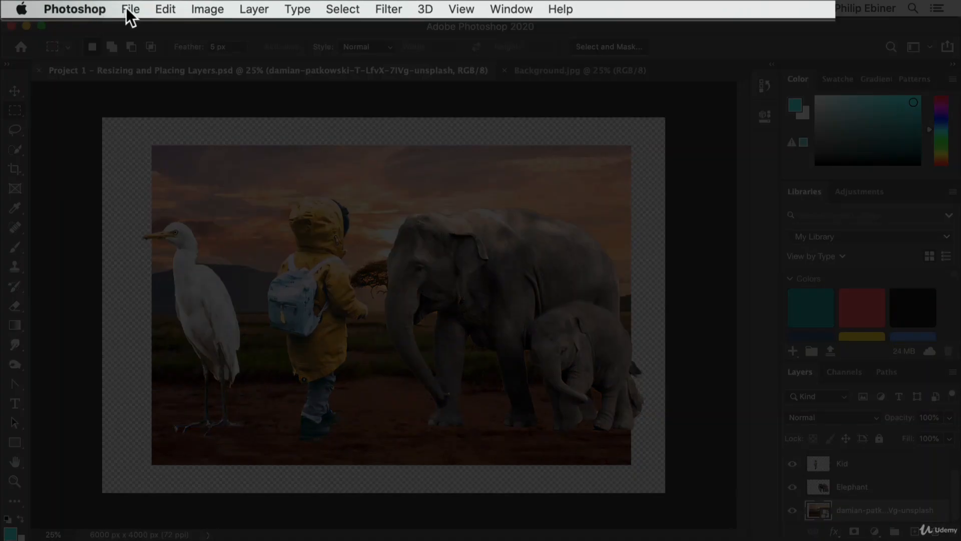
pyautogui.click(119, 8)
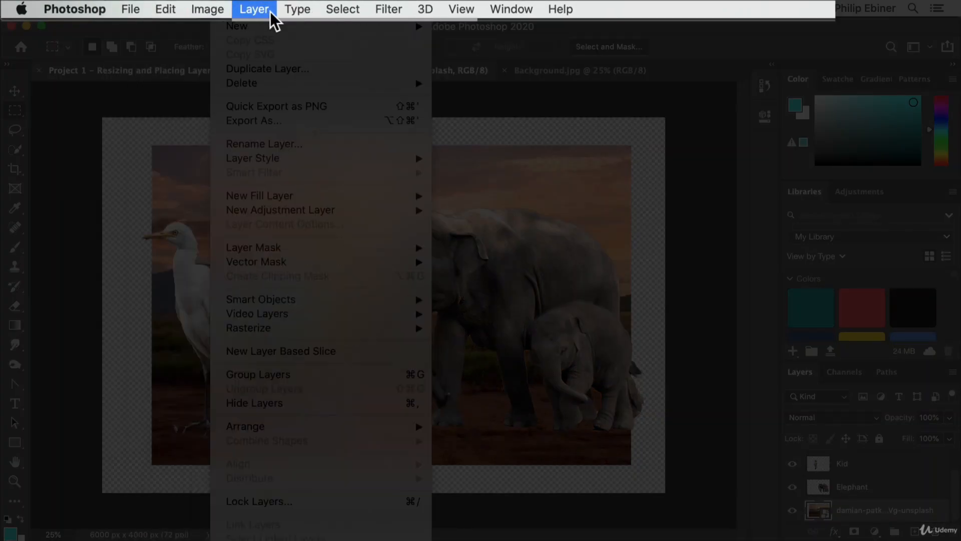
pyautogui.moveTo(292, 8)
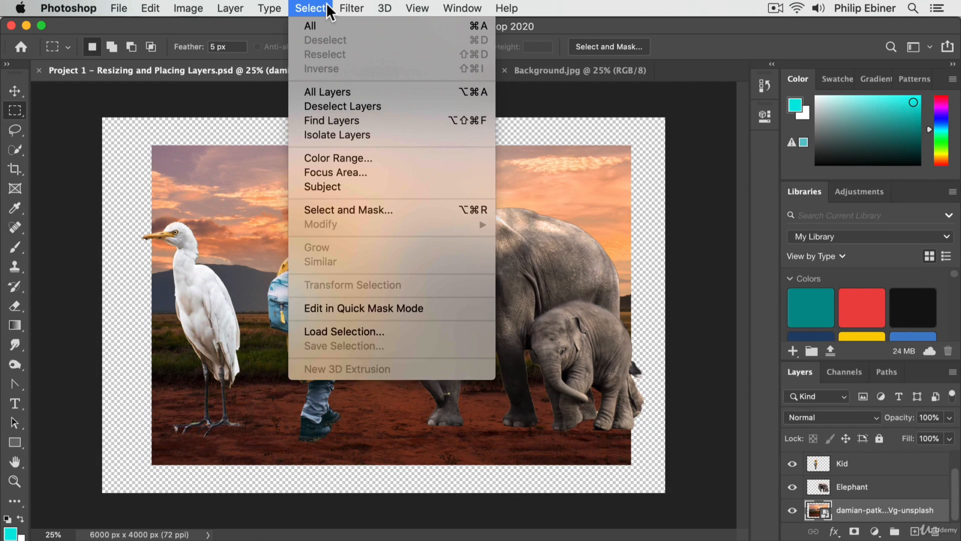
pyautogui.moveTo(353, 11)
pyautogui.moveTo(144, 8)
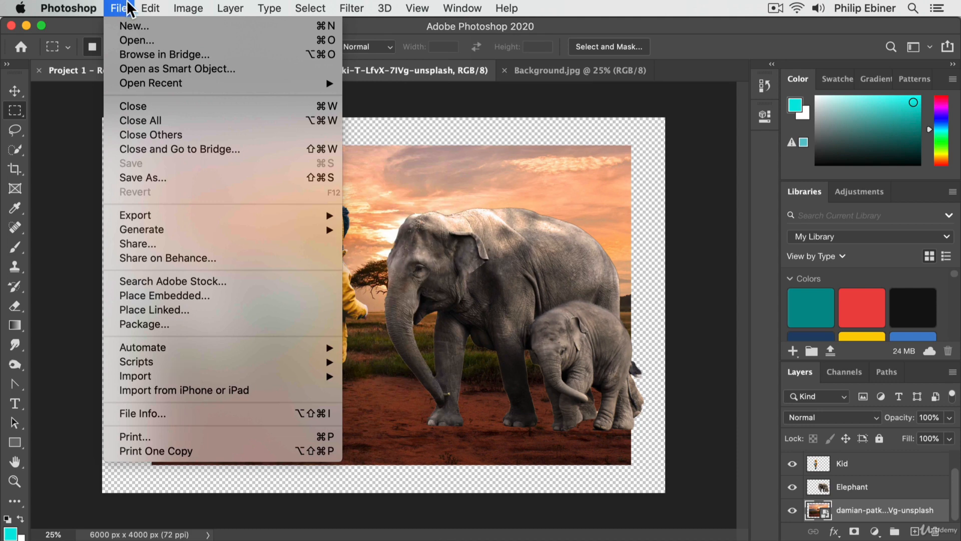
pyautogui.moveTo(189, 10)
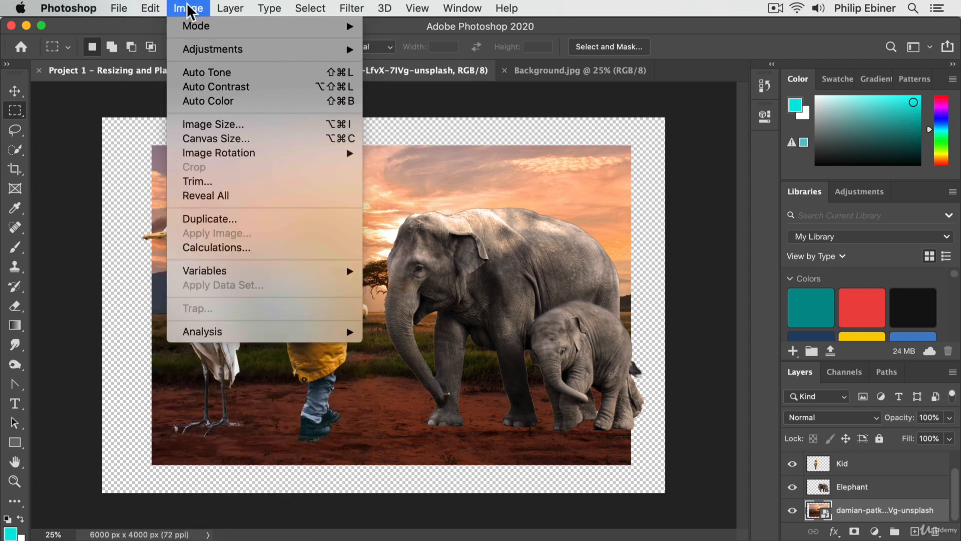
pyautogui.moveTo(230, 8)
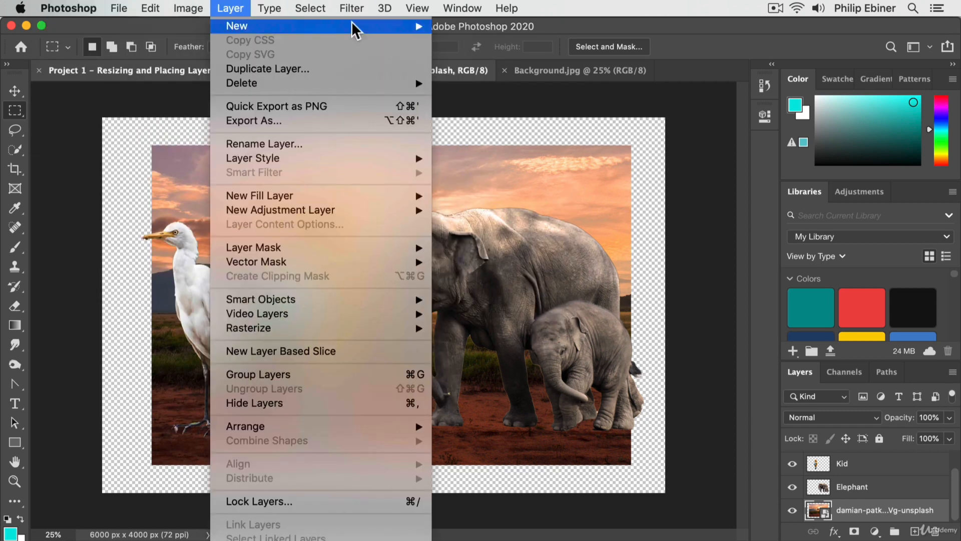
pyautogui.click(635, 162)
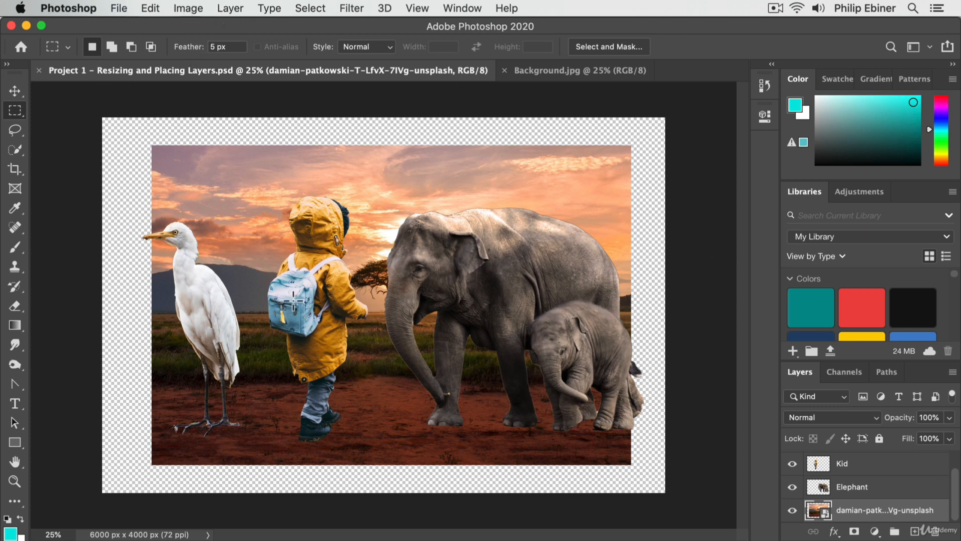
pyautogui.click(122, 10)
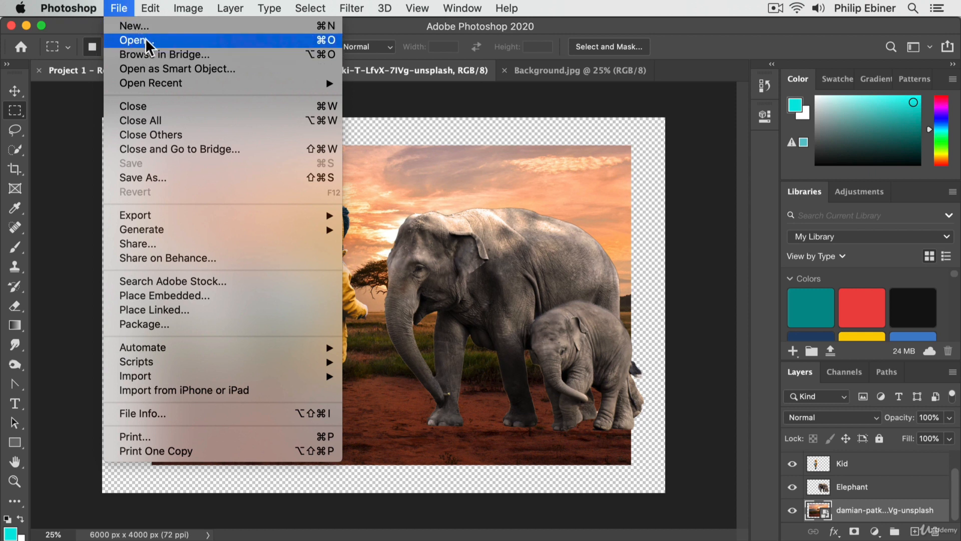
pyautogui.click(624, 112)
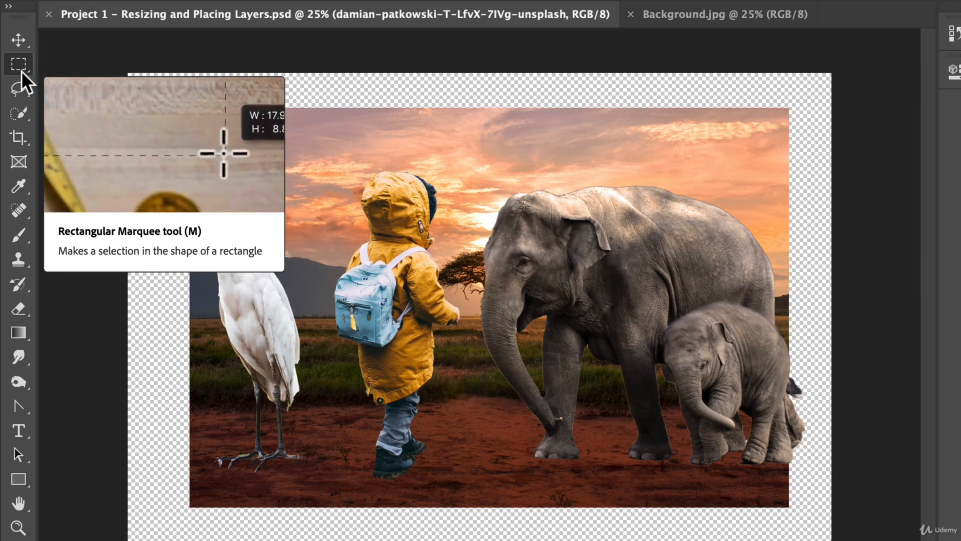
# Step: Compare the variants and options of the Move, Rectangular Marquee, Quick Selection and Crop tools, finishing with the Move tool active
pyautogui.click(24, 44)
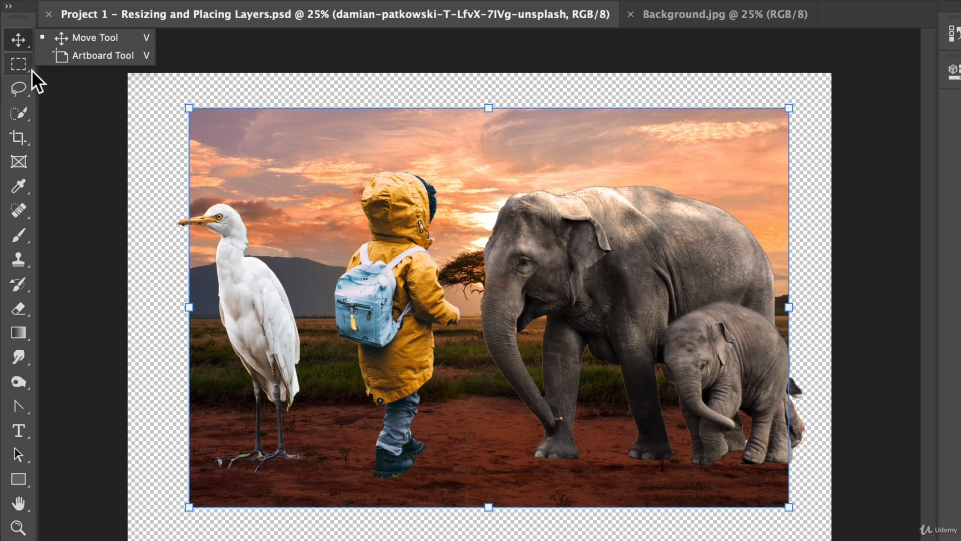
pyautogui.click(20, 66)
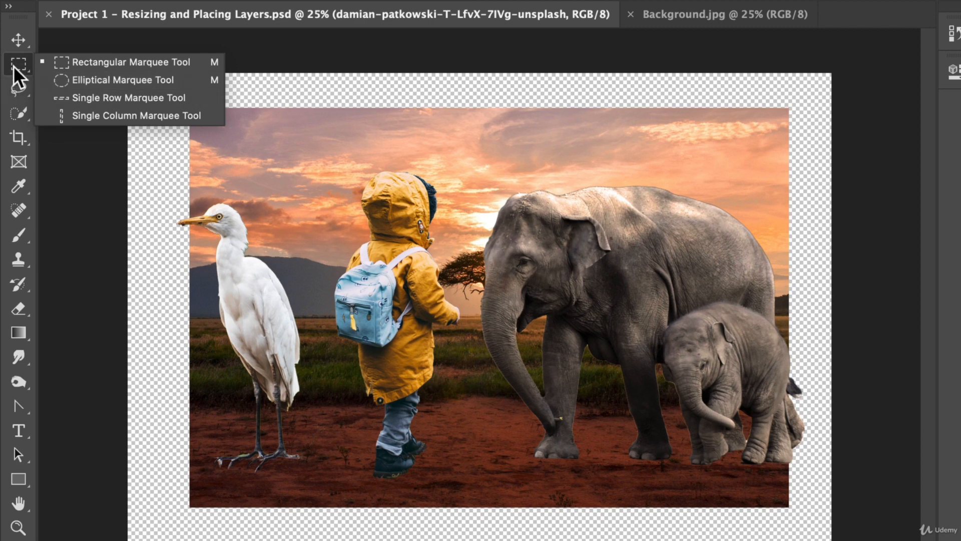
pyautogui.click(17, 63)
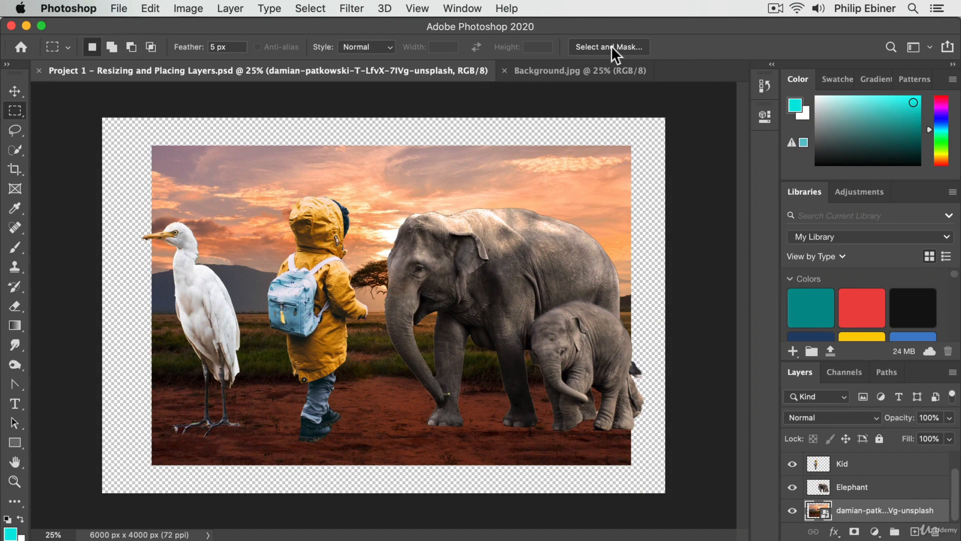
pyautogui.click(14, 150)
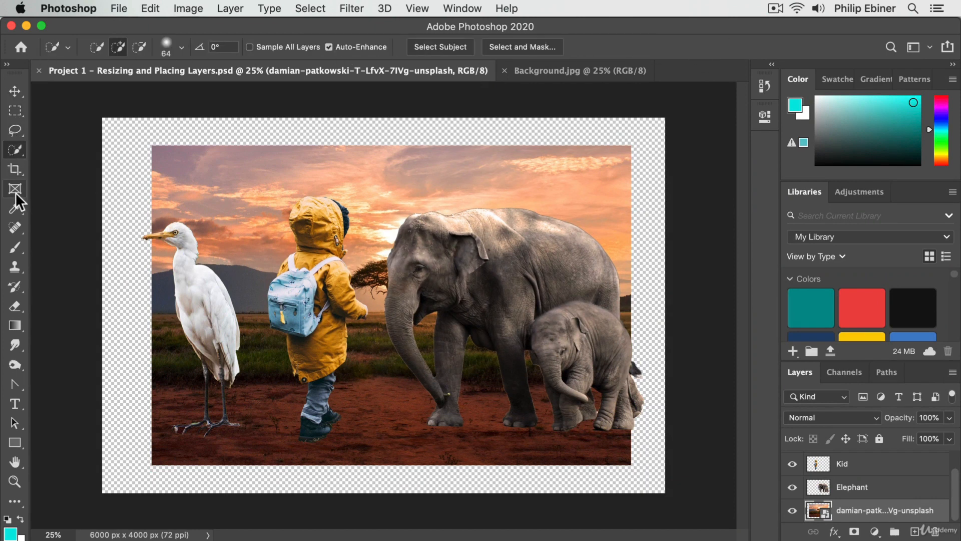
pyautogui.click(15, 169)
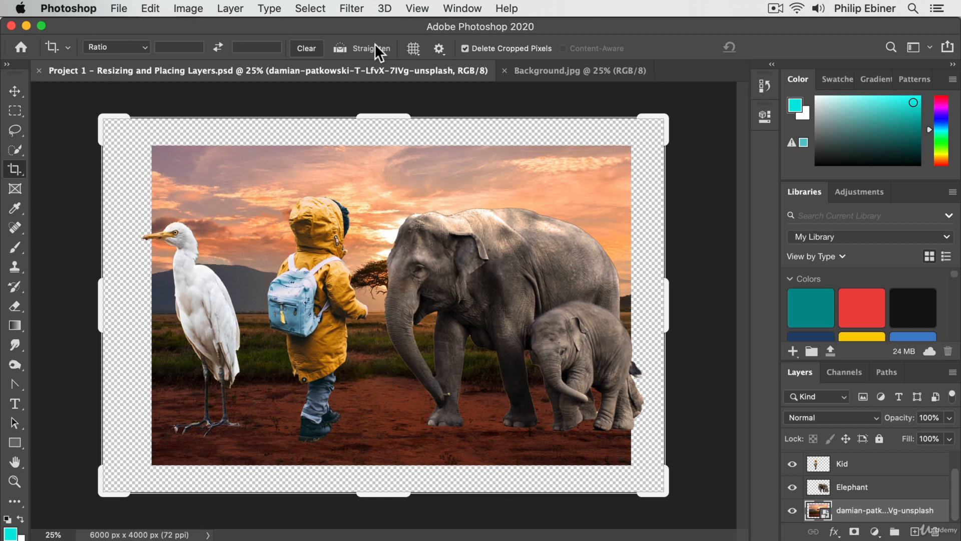
pyautogui.click(14, 91)
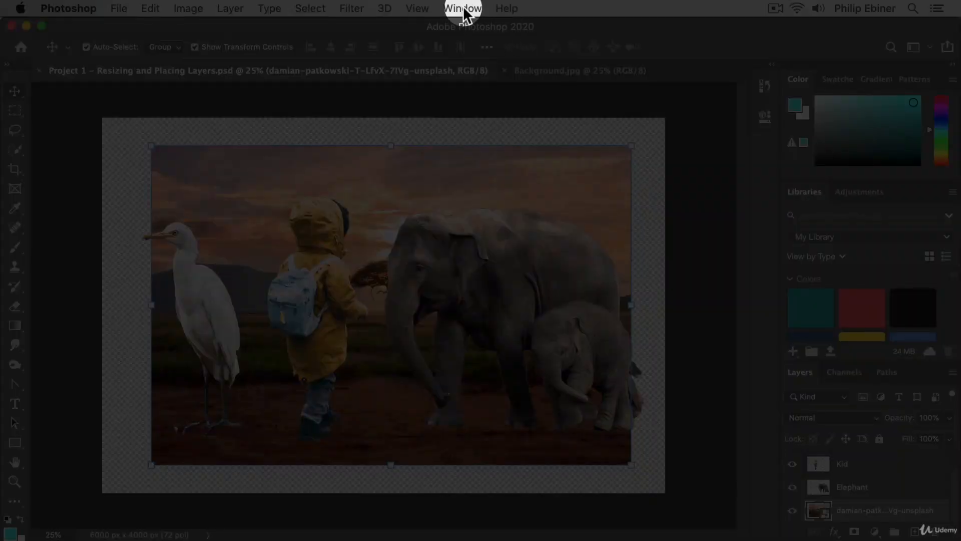
# Step: Look over the available workspaces and reset the Essentials workspace to its default layout
pyautogui.click(463, 9)
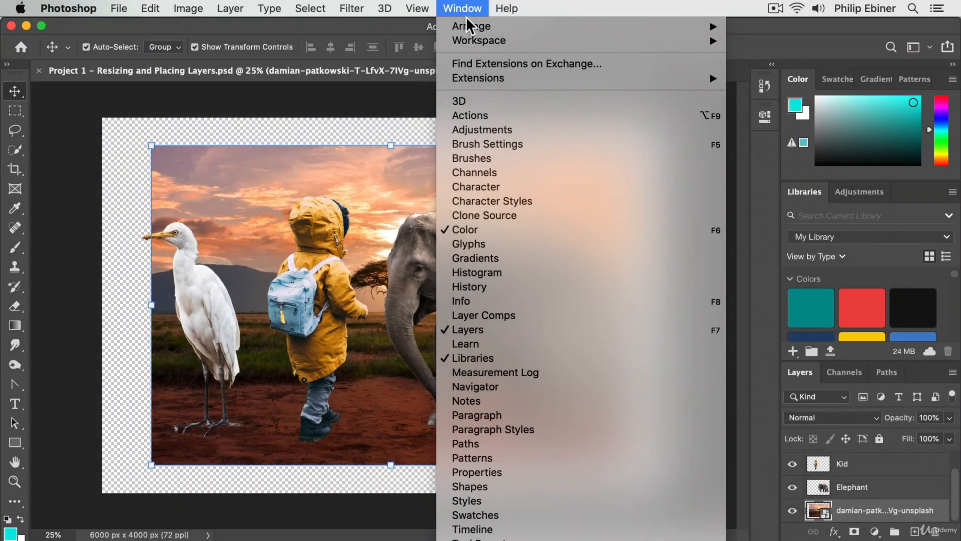
pyautogui.moveTo(468, 39)
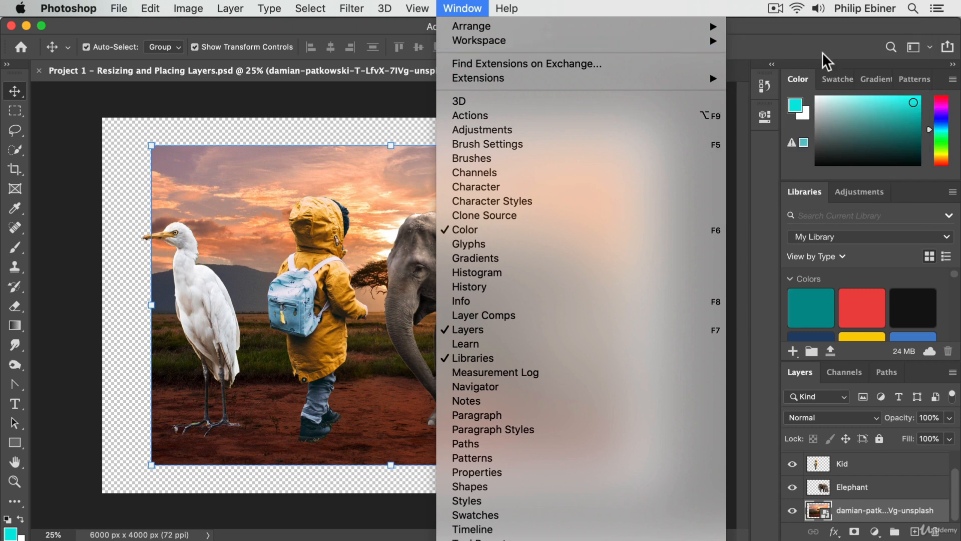
pyautogui.moveTo(663, 40)
pyautogui.click(371, 99)
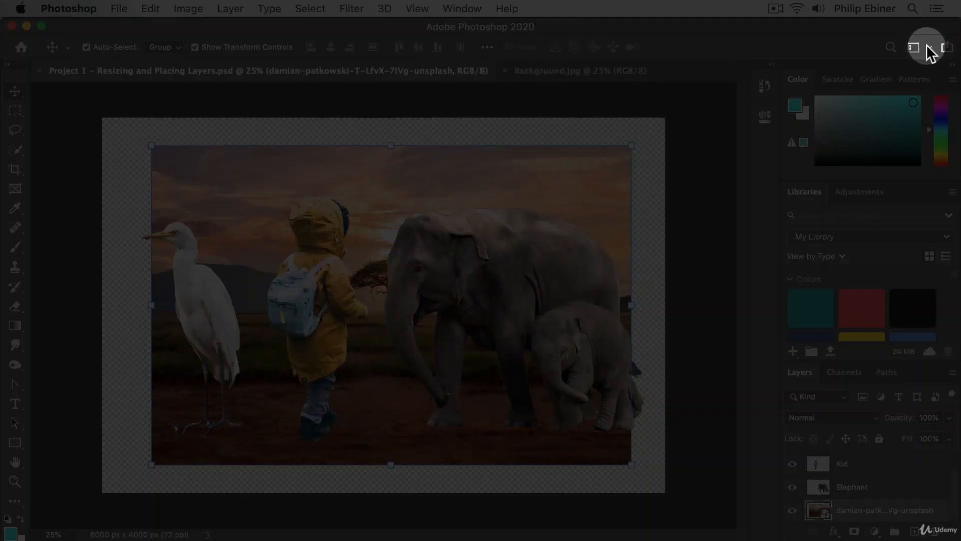
pyautogui.click(928, 49)
pyautogui.click(633, 86)
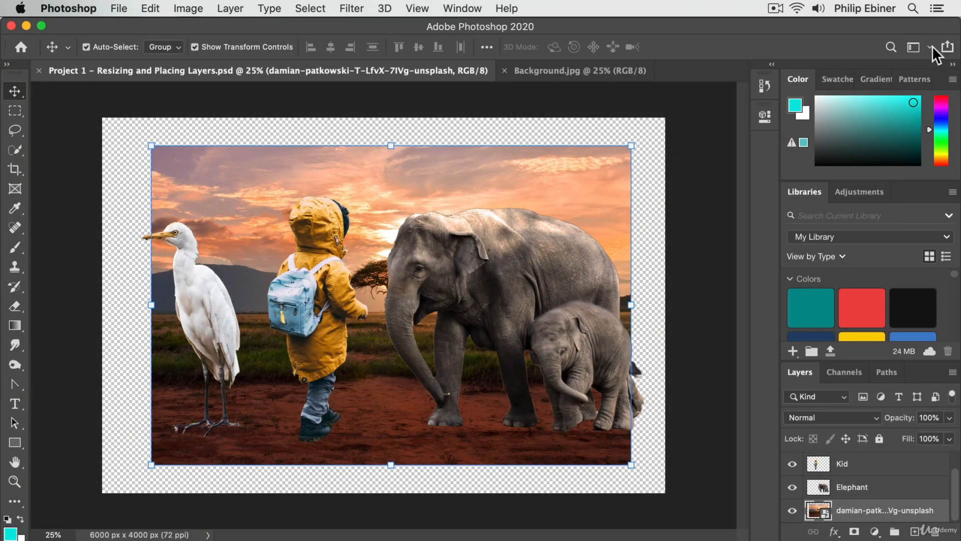
pyautogui.click(932, 45)
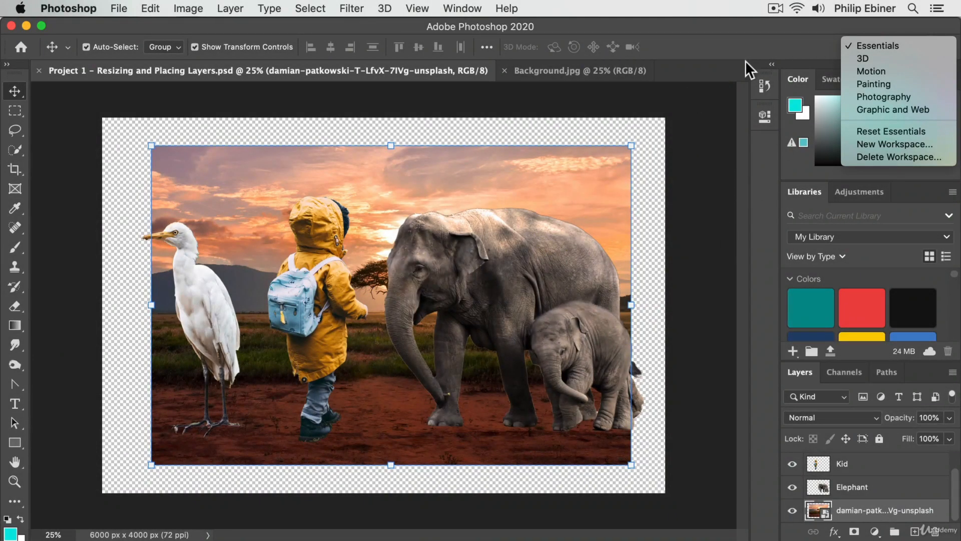
pyautogui.click(924, 131)
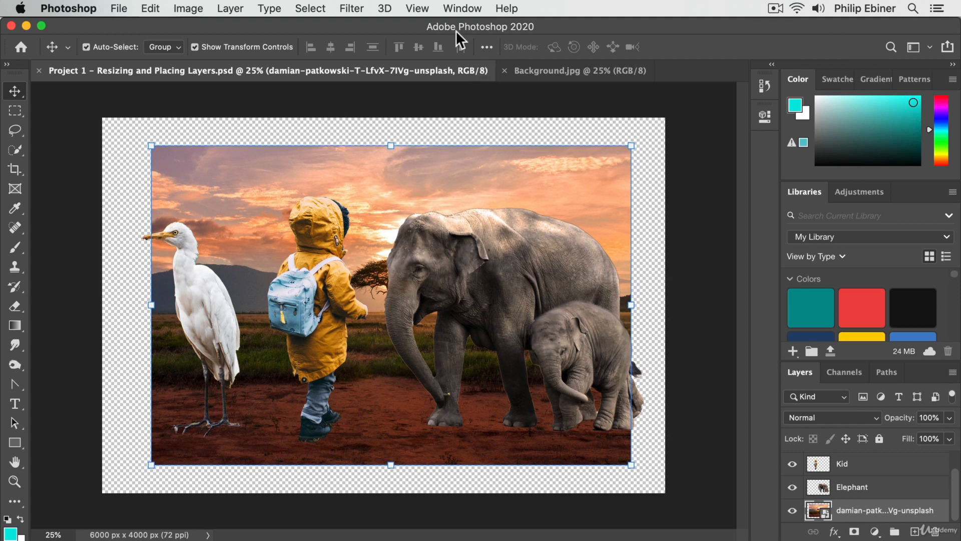
# Step: Try the Photography workspace and the Graphic and Web workspace, and return to the Essentials (Default) workspace
pyautogui.click(462, 9)
pyautogui.moveTo(510, 38)
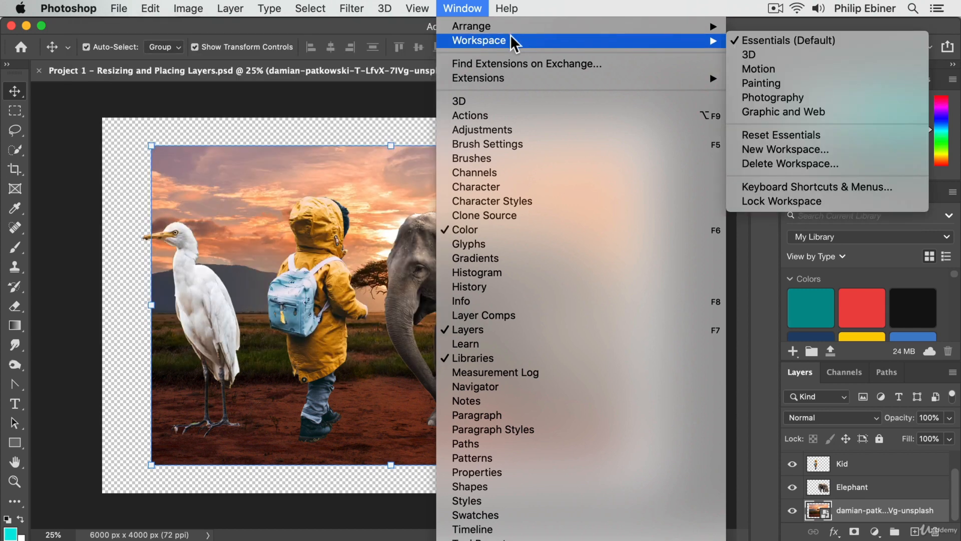
pyautogui.click(769, 102)
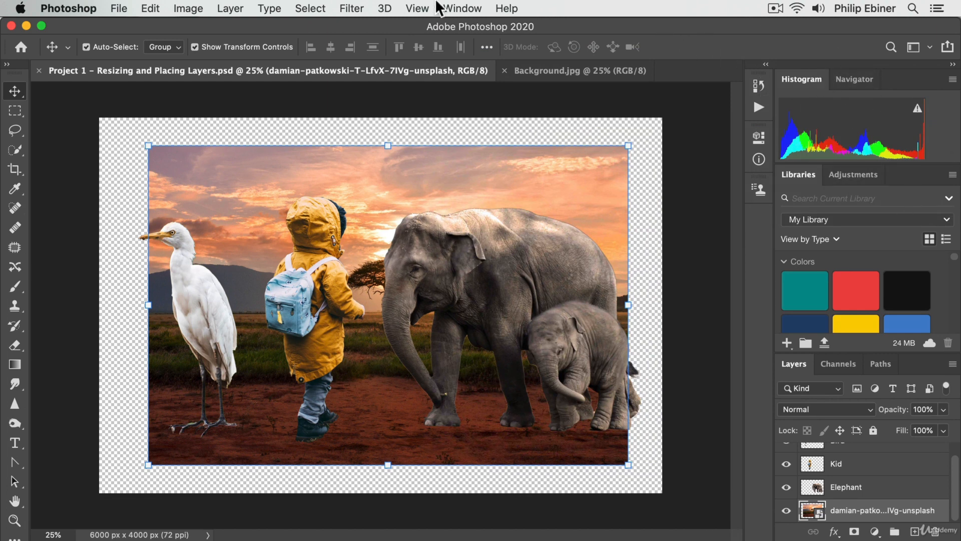
pyautogui.click(462, 9)
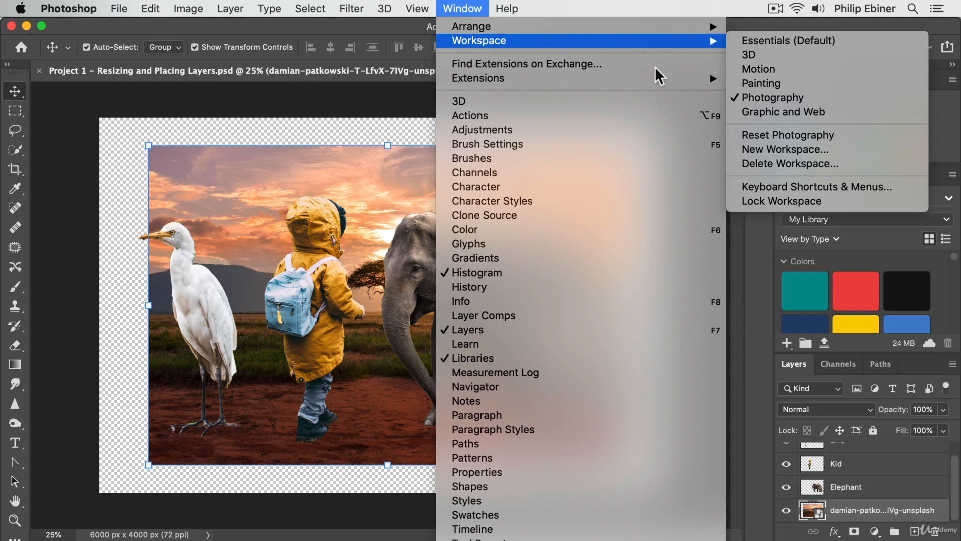
pyautogui.click(830, 112)
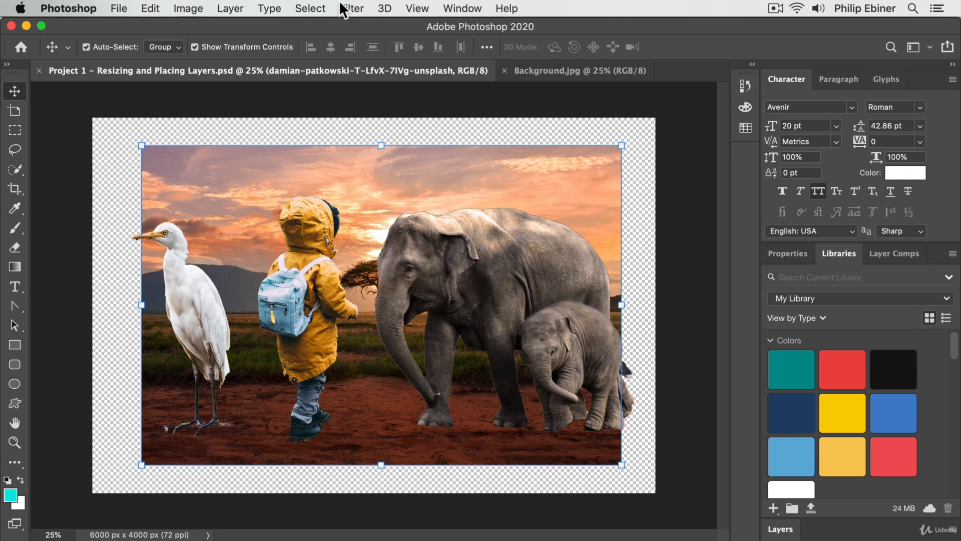
pyautogui.click(457, 8)
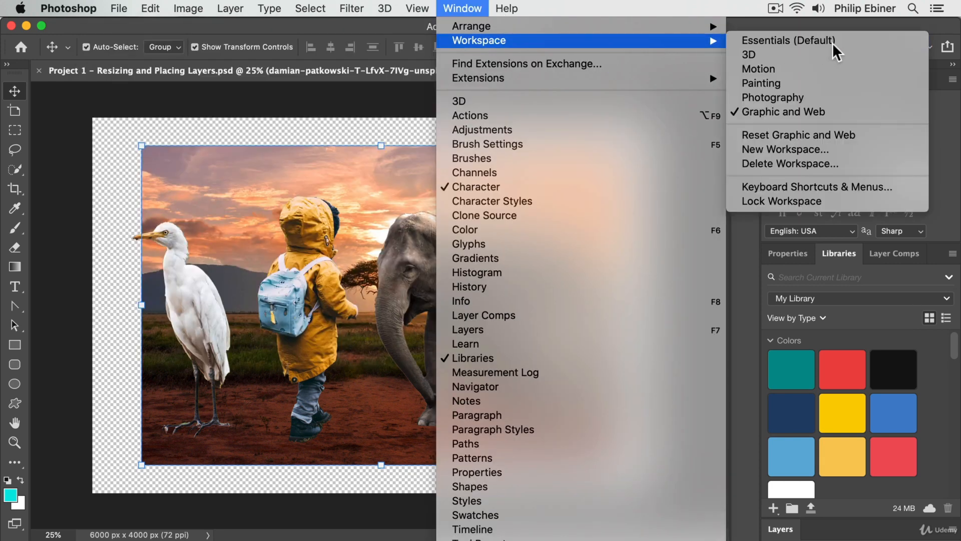
pyautogui.click(784, 44)
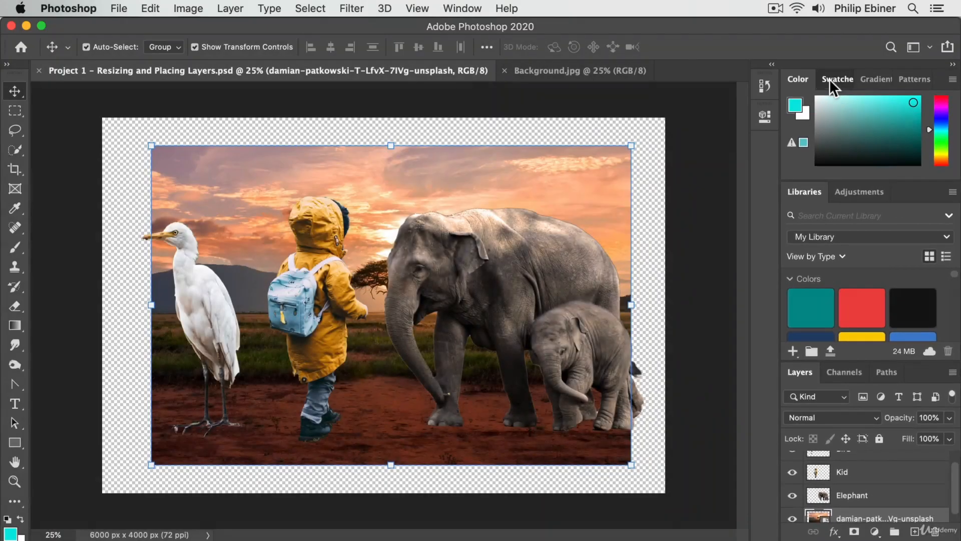
# Step: Examine Swatches, Gradients and Patterns before returning to Color, and view Adjustments before returning to Libraries
pyautogui.click(823, 52)
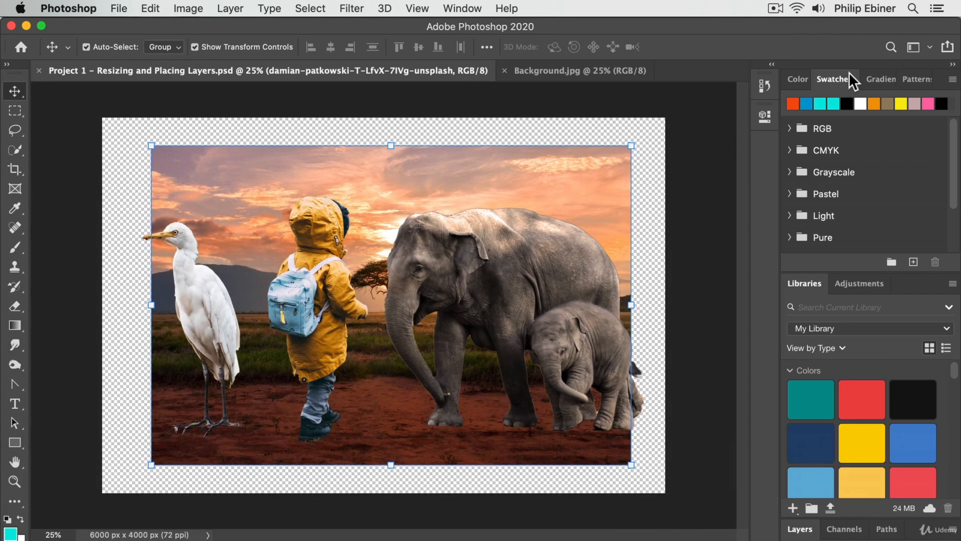
pyautogui.click(887, 80)
pyautogui.click(914, 80)
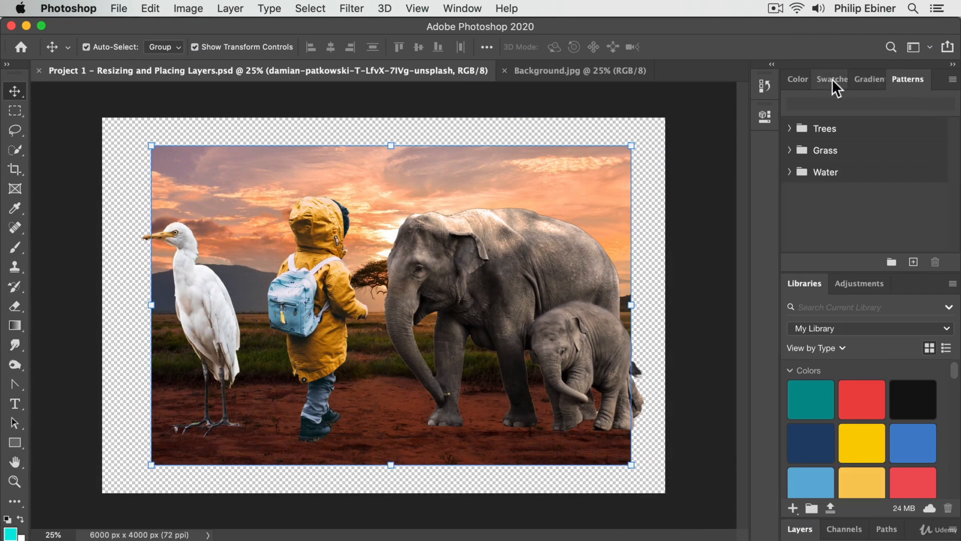
pyautogui.click(801, 79)
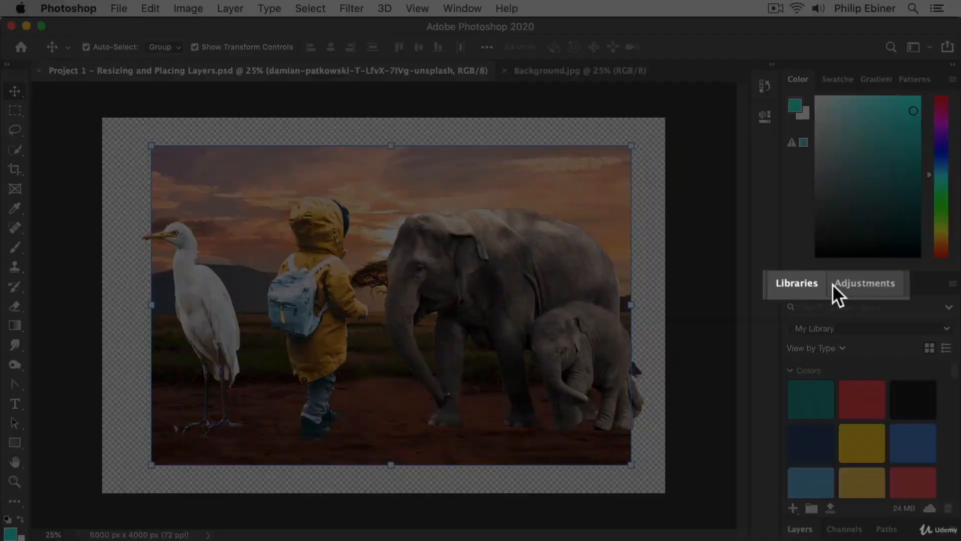
pyautogui.click(839, 284)
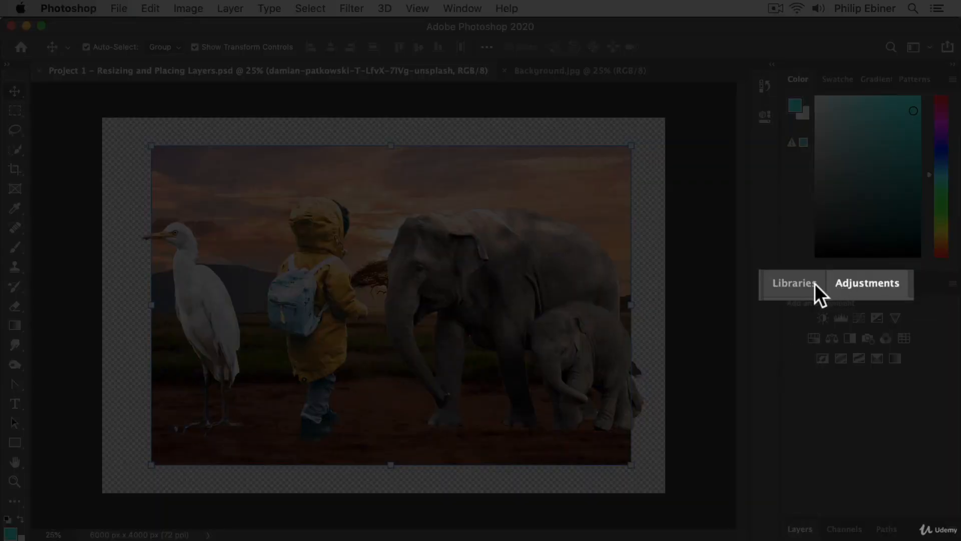
pyautogui.click(817, 283)
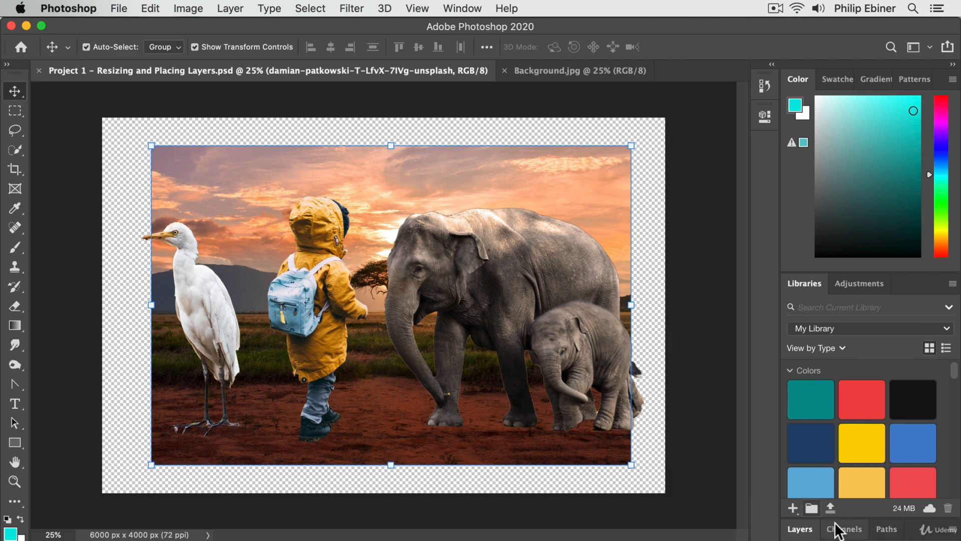
# Step: Expand the collapsed Layers group, view the document's Channels and Paths, and return to Layers
pyautogui.click(801, 528)
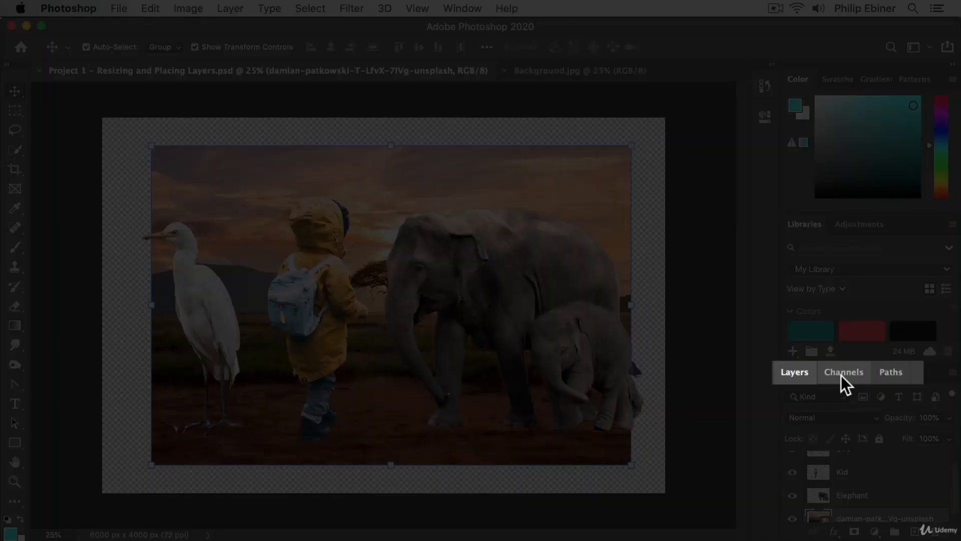
pyautogui.click(842, 375)
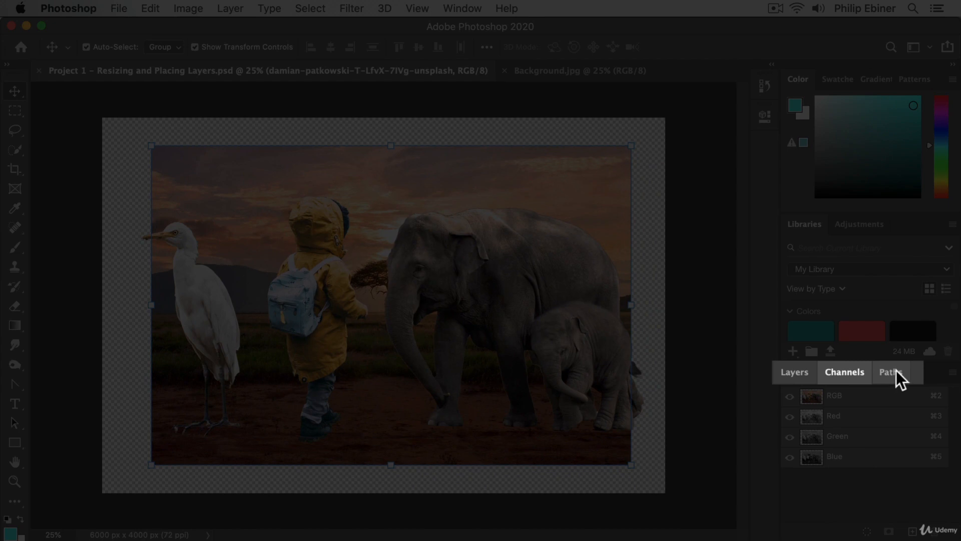
pyautogui.click(896, 375)
pyautogui.click(793, 373)
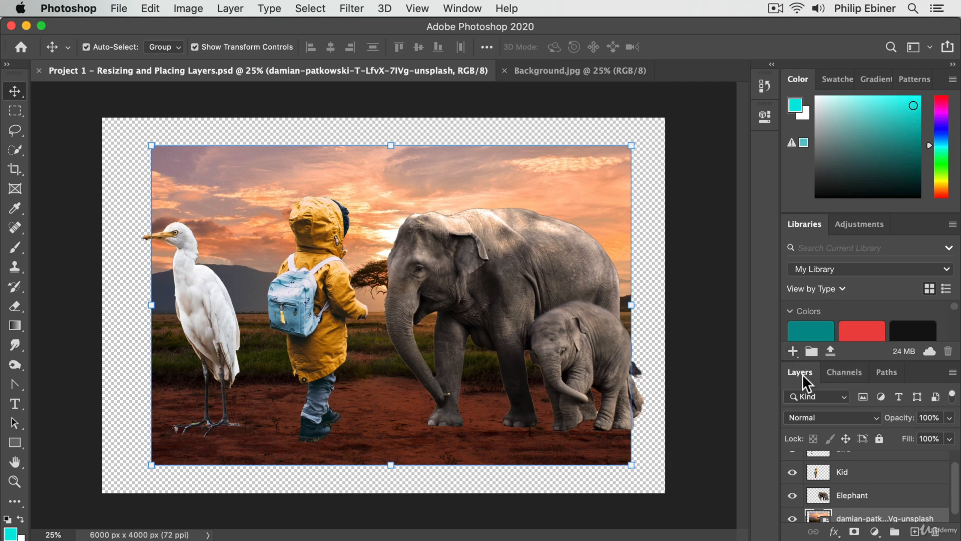
# Step: Examine the Project 1 document's layer stack from the Bird layer down to the background photo layer
pyautogui.scroll(2, 892, 478)
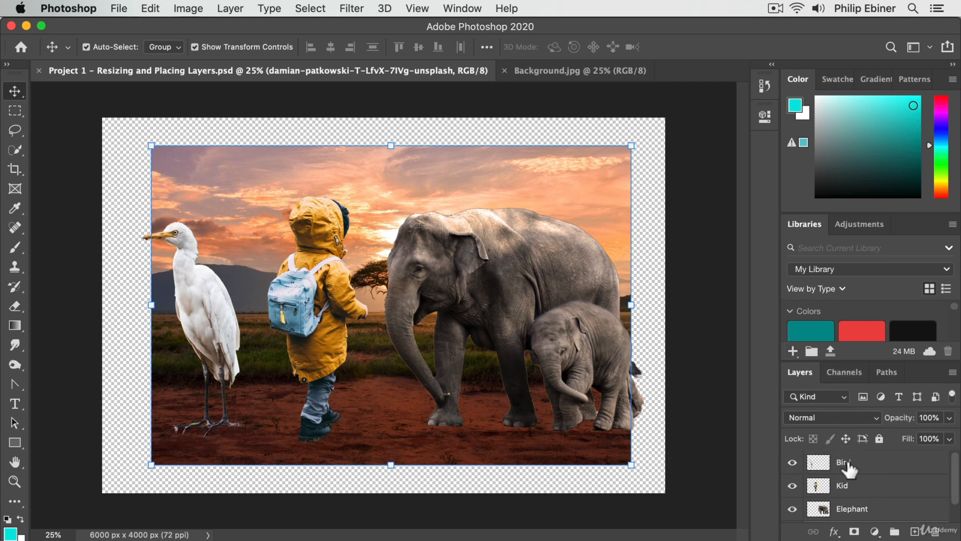
pyautogui.scroll(-2, 859, 473)
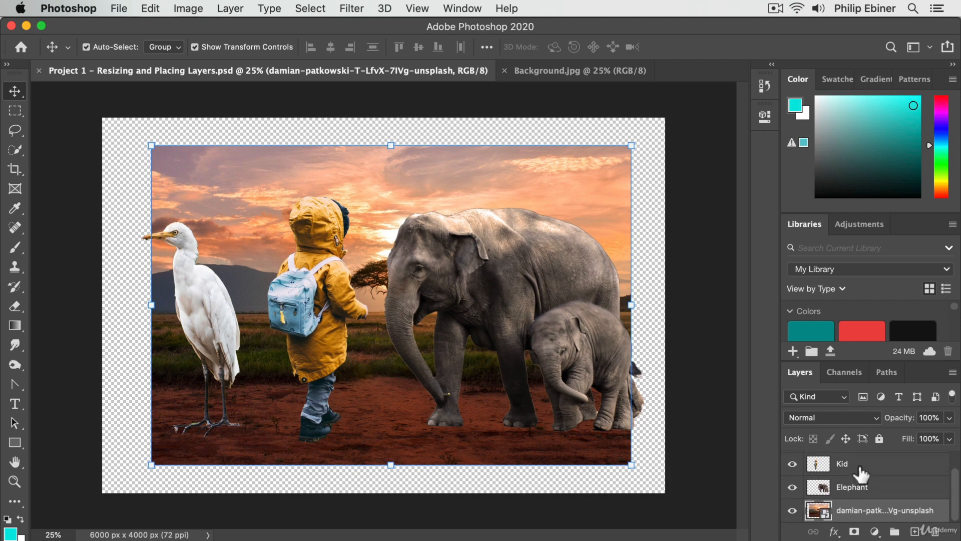
pyautogui.scroll(2, 861, 474)
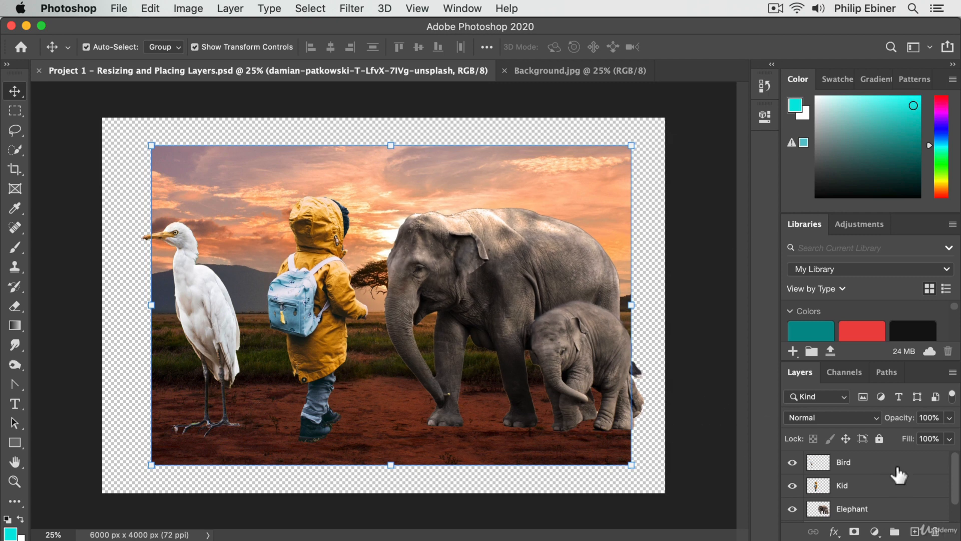
pyautogui.scroll(-1, 884, 474)
pyautogui.scroll(1, 883, 473)
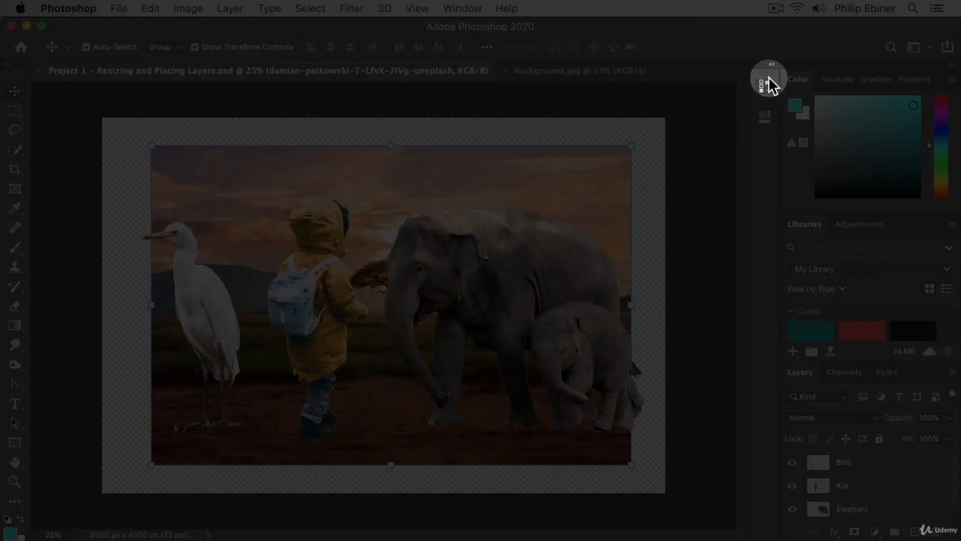
# Step: Examine the History and Properties panels in the collapsed dock and collapse them again
pyautogui.click(766, 81)
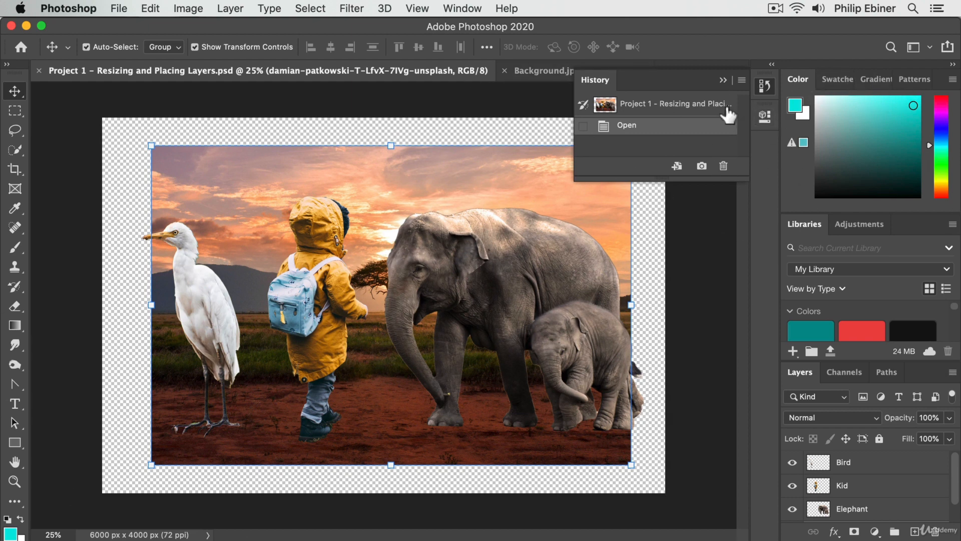
pyautogui.click(762, 115)
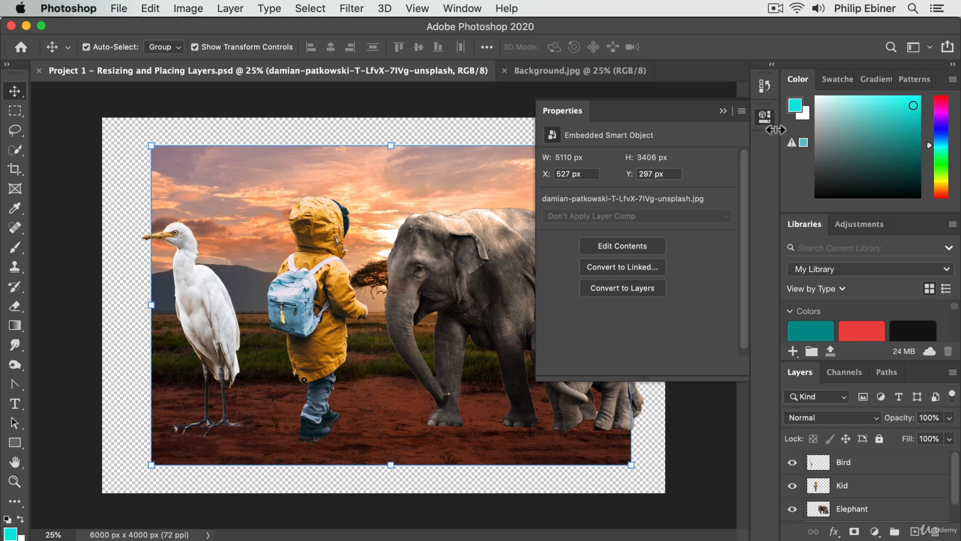
pyautogui.click(767, 88)
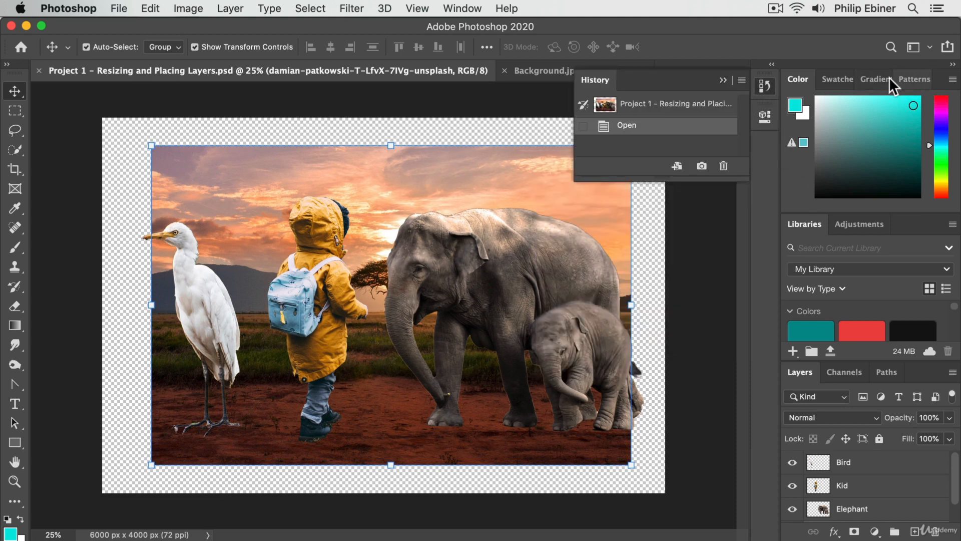
pyautogui.click(766, 116)
pyautogui.click(762, 89)
pyautogui.click(765, 87)
# Step: Add the Character panel to the workspace, compare its options with Paragraph's, and collapse the group to icons
pyautogui.click(463, 9)
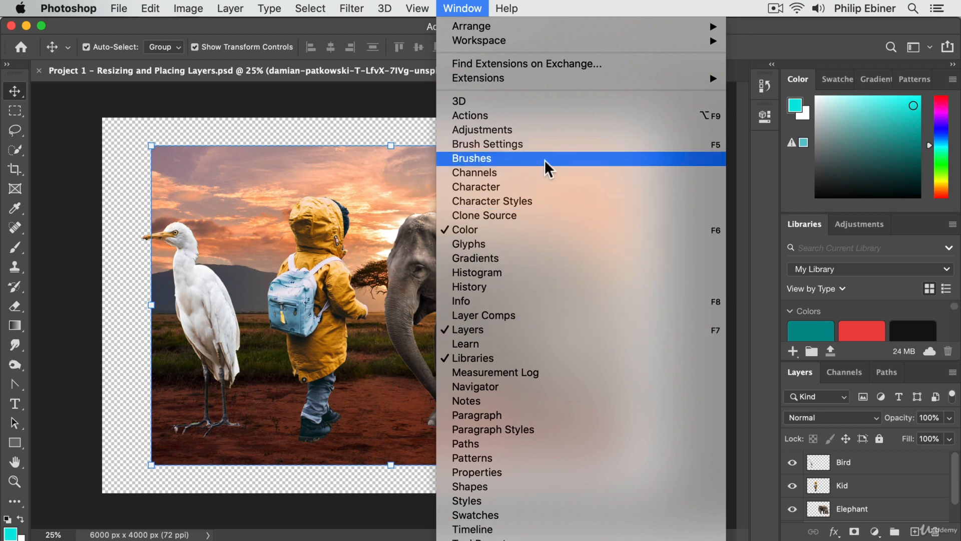
pyautogui.click(495, 184)
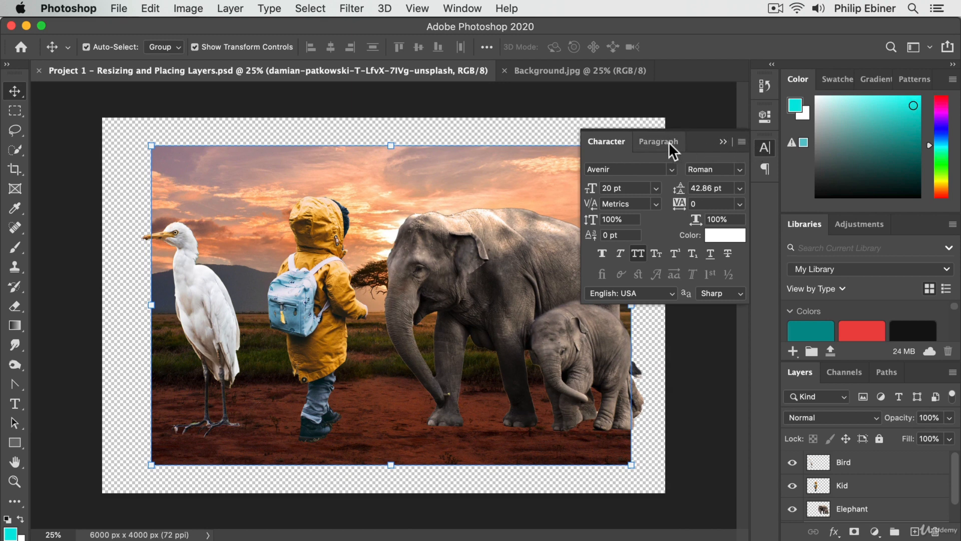
pyautogui.click(640, 146)
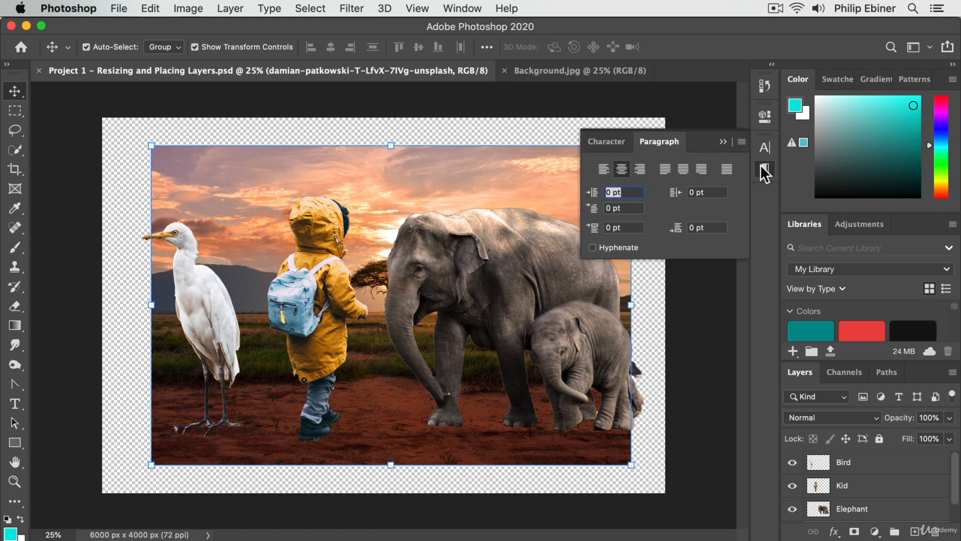
pyautogui.click(617, 140)
pyautogui.click(647, 143)
pyautogui.click(603, 142)
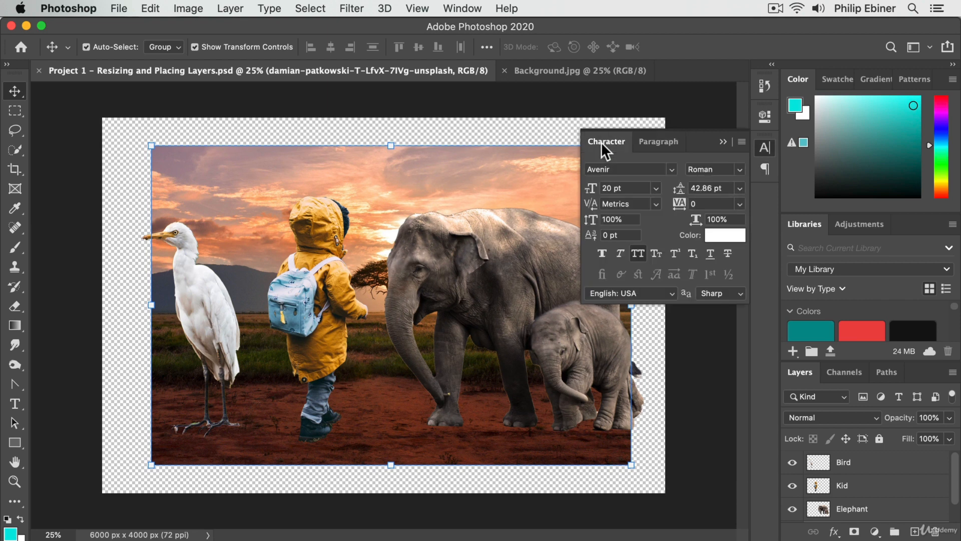
pyautogui.click(768, 143)
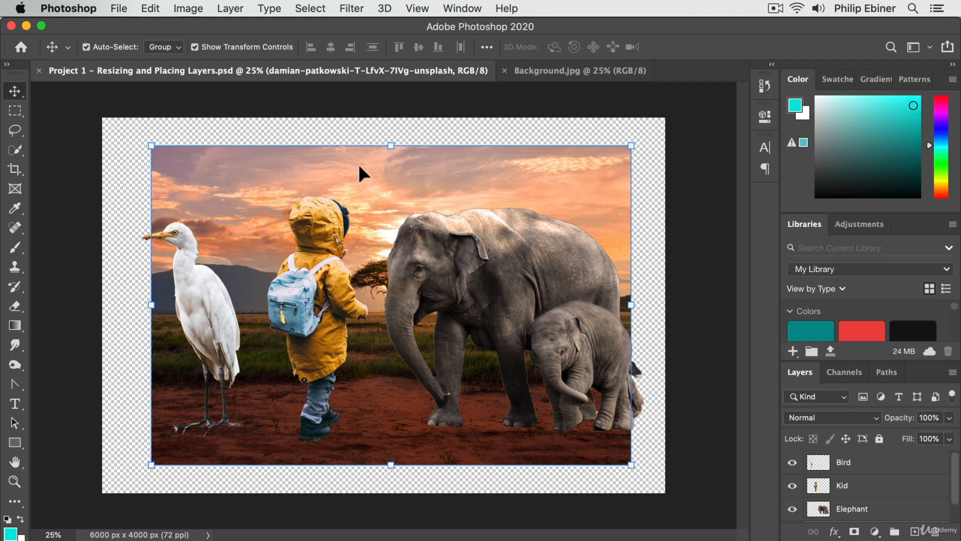
pyautogui.click(460, 9)
pyautogui.moveTo(478, 23)
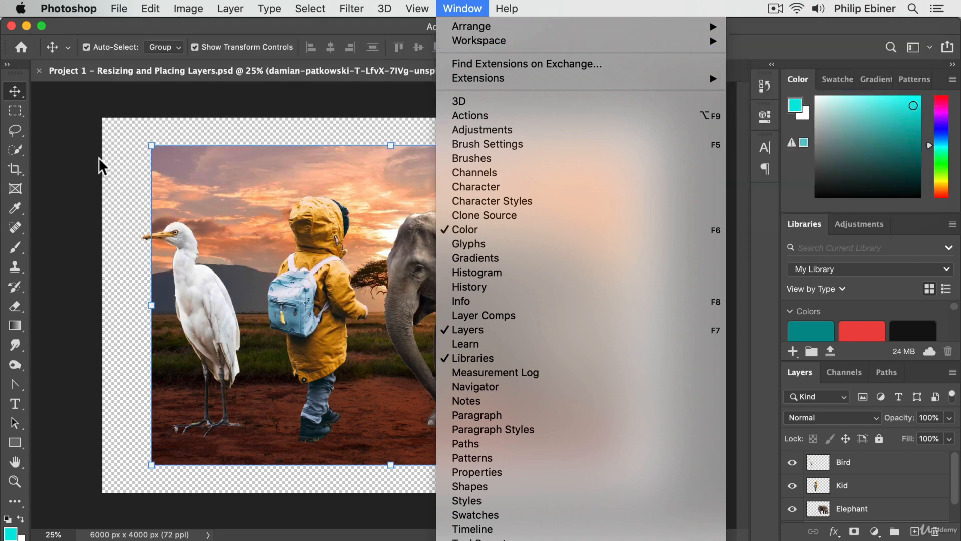
pyautogui.click(95, 156)
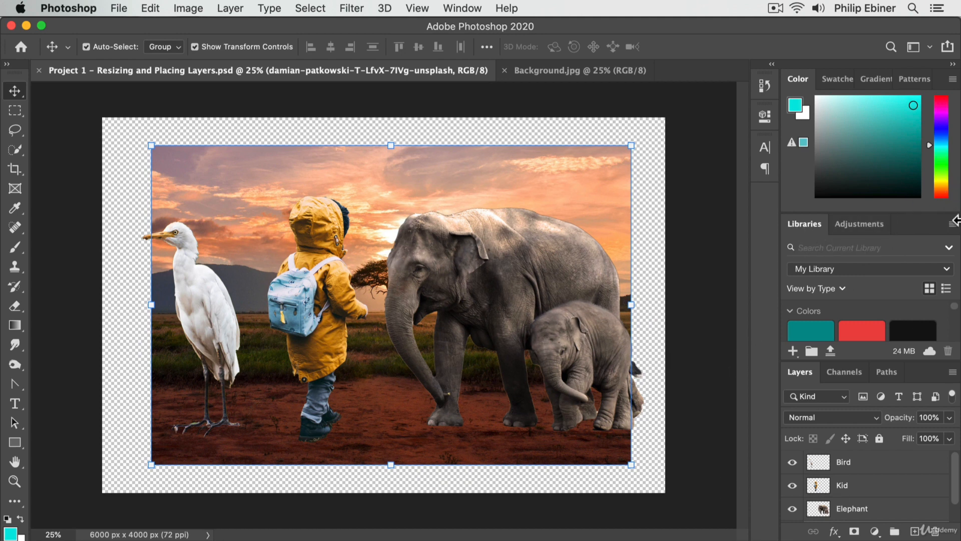
# Step: View the Project 1 document's Channels and Paths once more and return to Layers
pyautogui.click(844, 375)
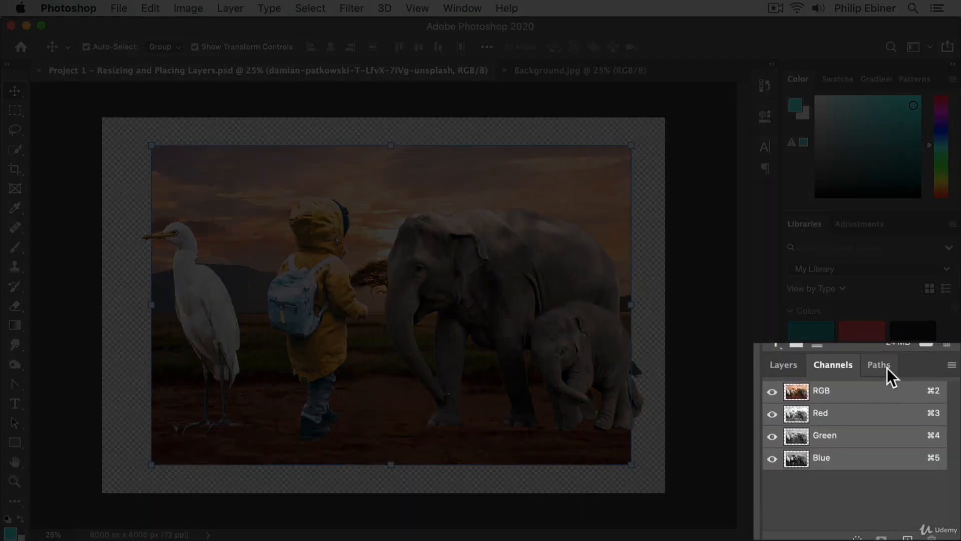
pyautogui.click(878, 371)
pyautogui.click(843, 367)
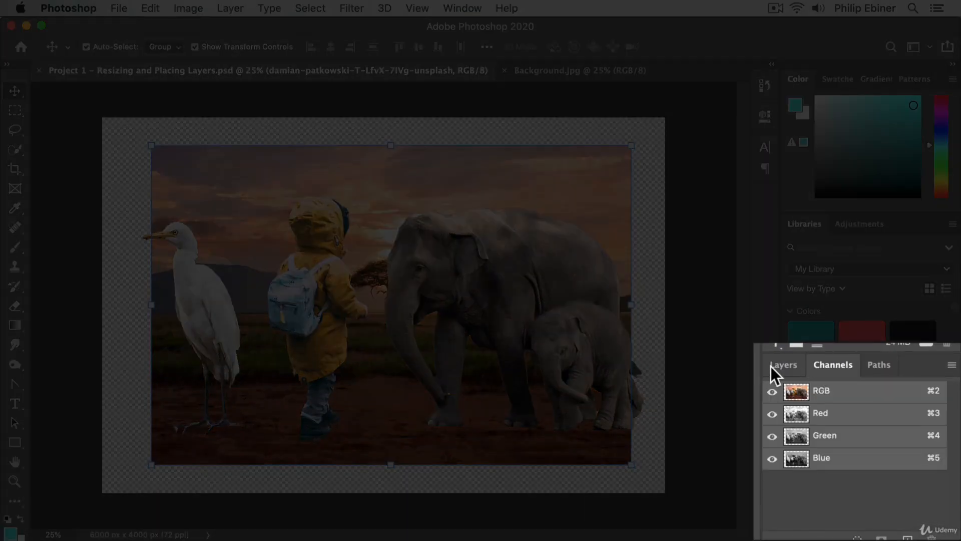
pyautogui.click(789, 369)
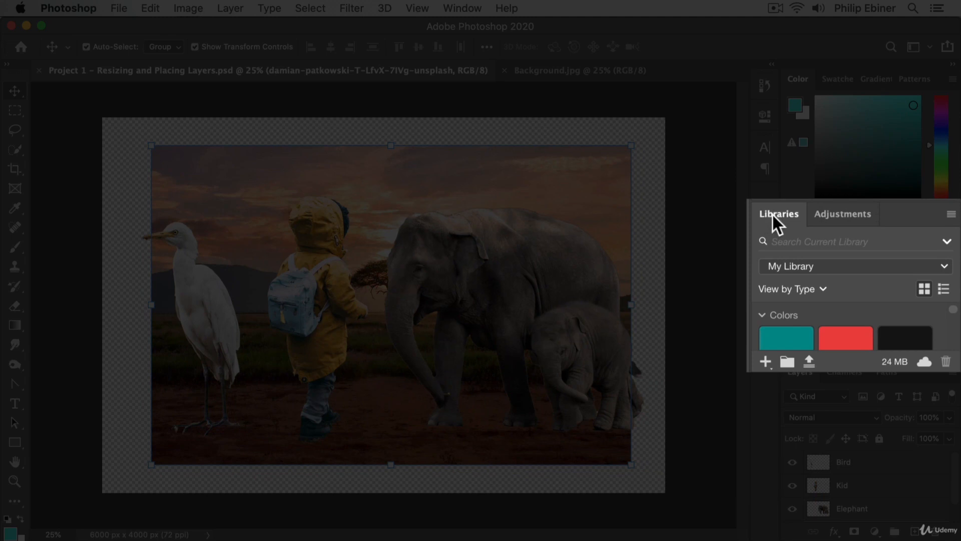
# Step: Close the Libraries and Adjustments panels, and enlarge the Layers panel by shortening Color and widening the dock
pyautogui.rightClick(773, 215)
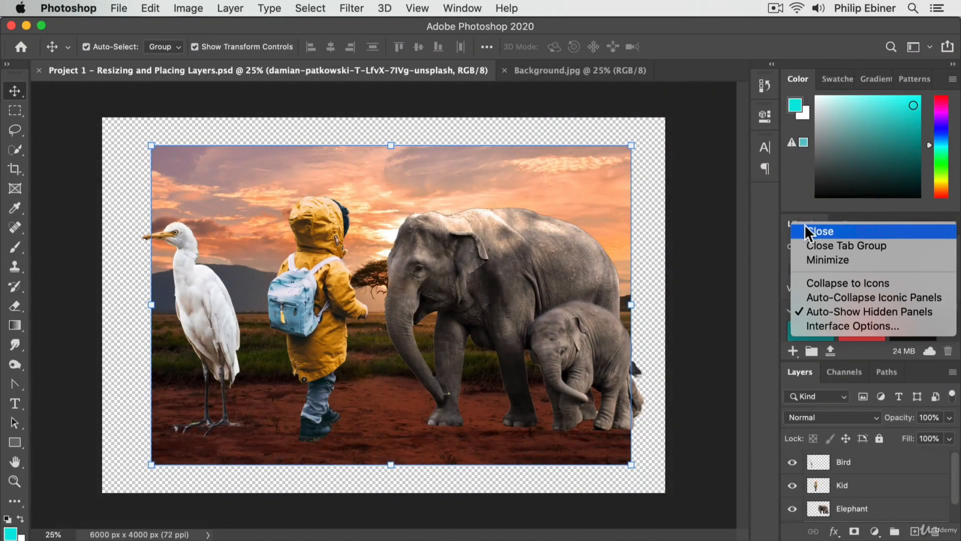
pyautogui.click(889, 226)
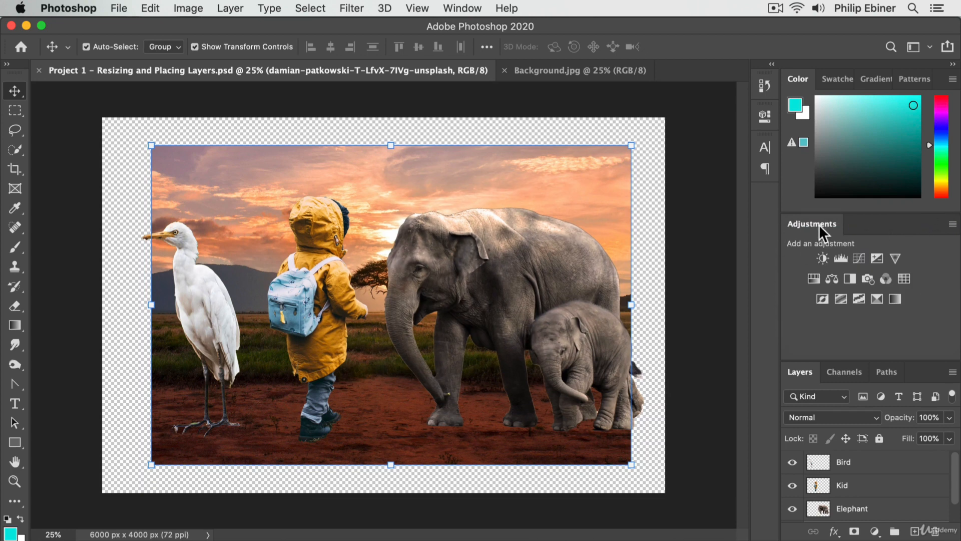
pyautogui.rightClick(819, 224)
pyautogui.click(823, 228)
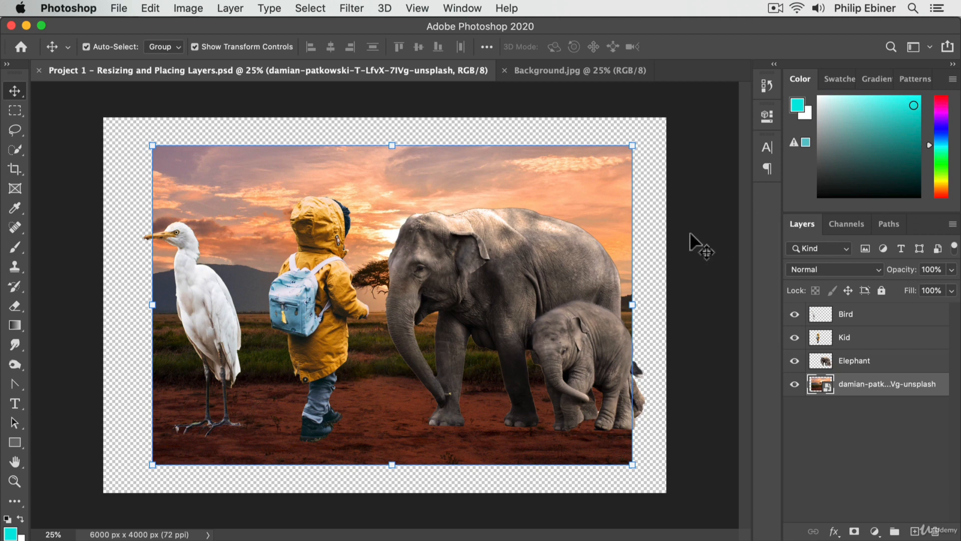
pyautogui.moveTo(854, 213); pyautogui.dragTo(878, 189)
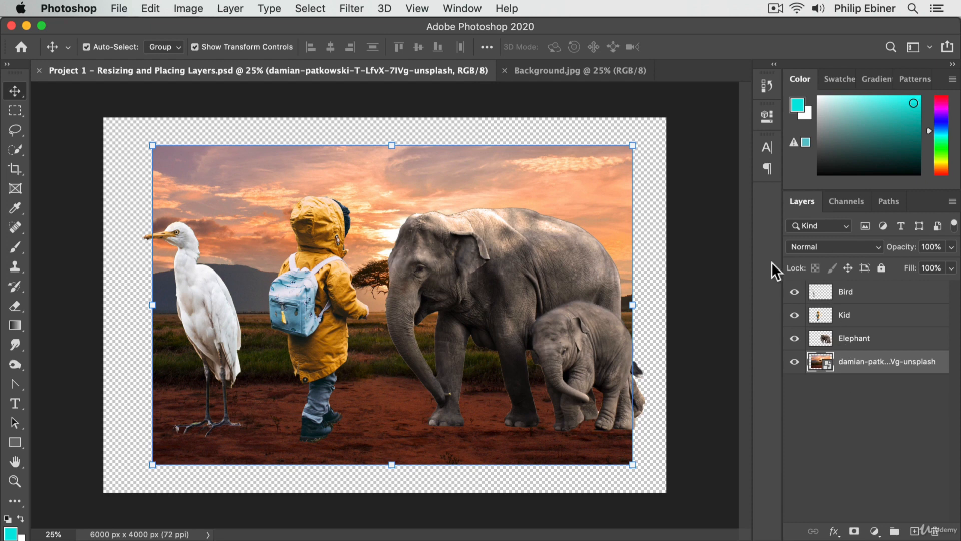
pyautogui.moveTo(781, 258); pyautogui.dragTo(746, 263)
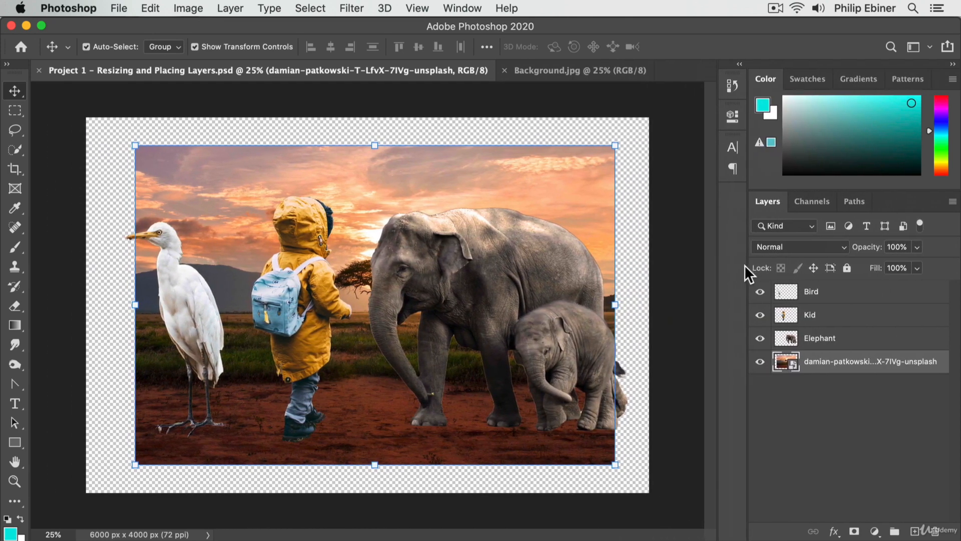
# Step: Open the collapsed Character panel and dock it in the Layers, Channels and Paths group
pyautogui.click(733, 157)
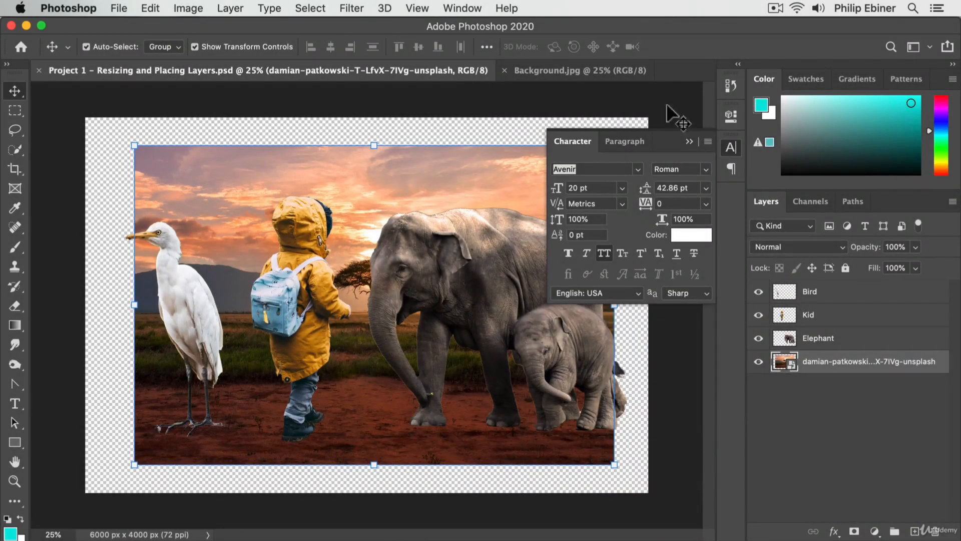
pyautogui.click(731, 146)
pyautogui.click(734, 147)
pyautogui.moveTo(573, 141); pyautogui.dragTo(803, 203)
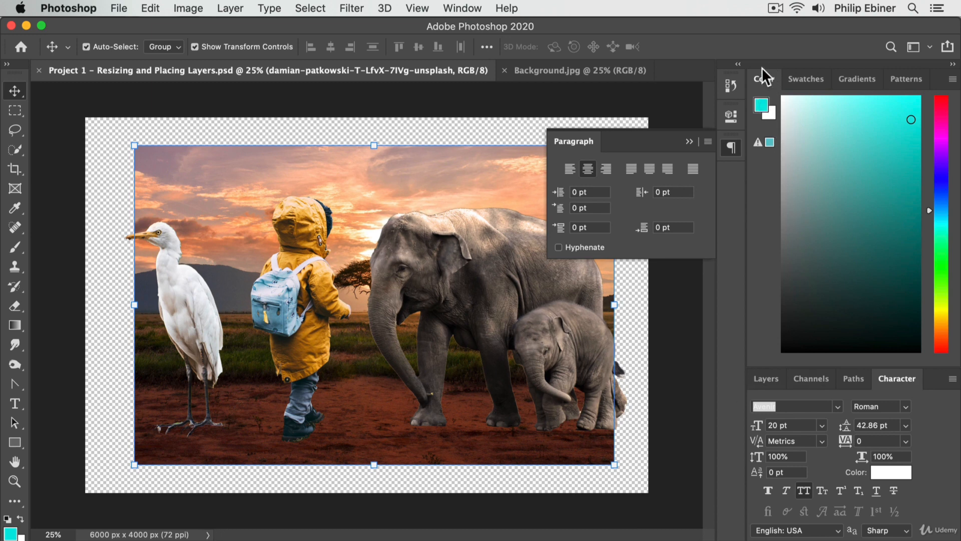
# Step: Switch between Layers and Character, and move Character into its own group between Color and Layers
pyautogui.click(769, 377)
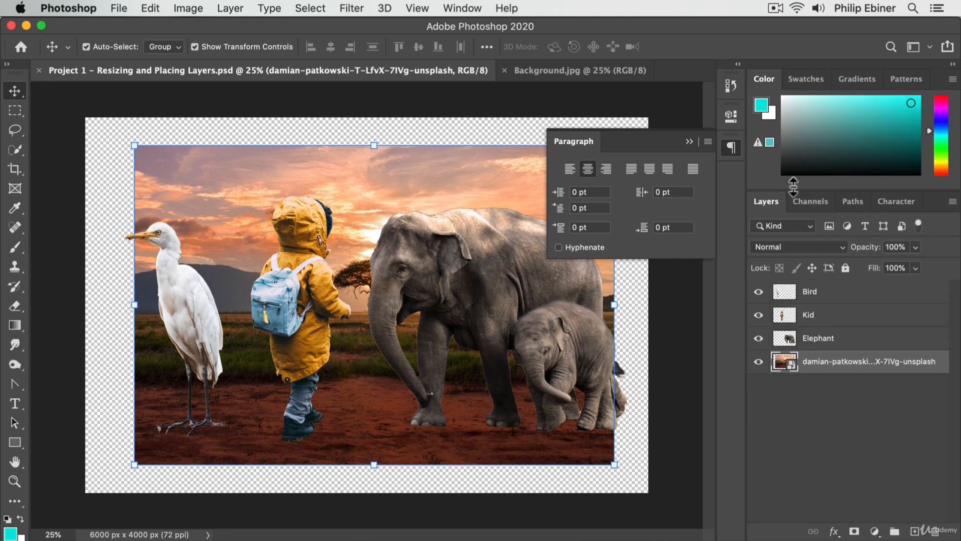
pyautogui.click(900, 202)
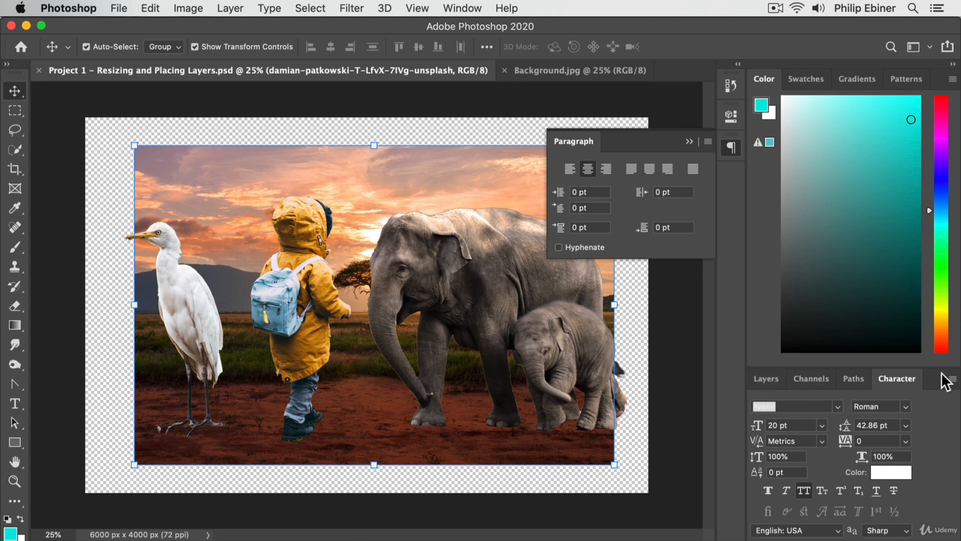
pyautogui.moveTo(897, 379); pyautogui.dragTo(784, 369)
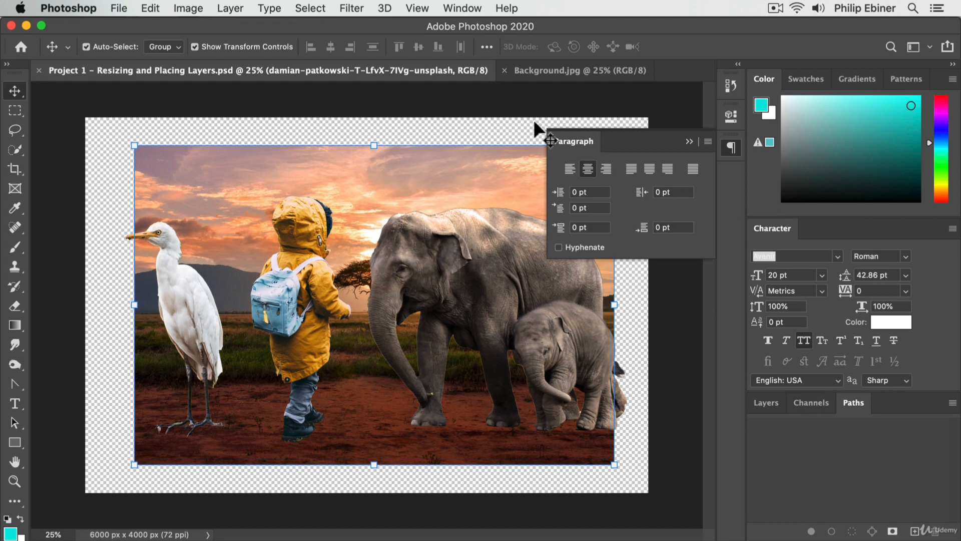
# Step: Group the Paragraph panel with Character, show Character, and slightly shorten the Color panel above
pyautogui.moveTo(567, 138); pyautogui.dragTo(767, 231)
pyautogui.moveTo(828, 230); pyautogui.dragTo(771, 227)
pyautogui.click(785, 226)
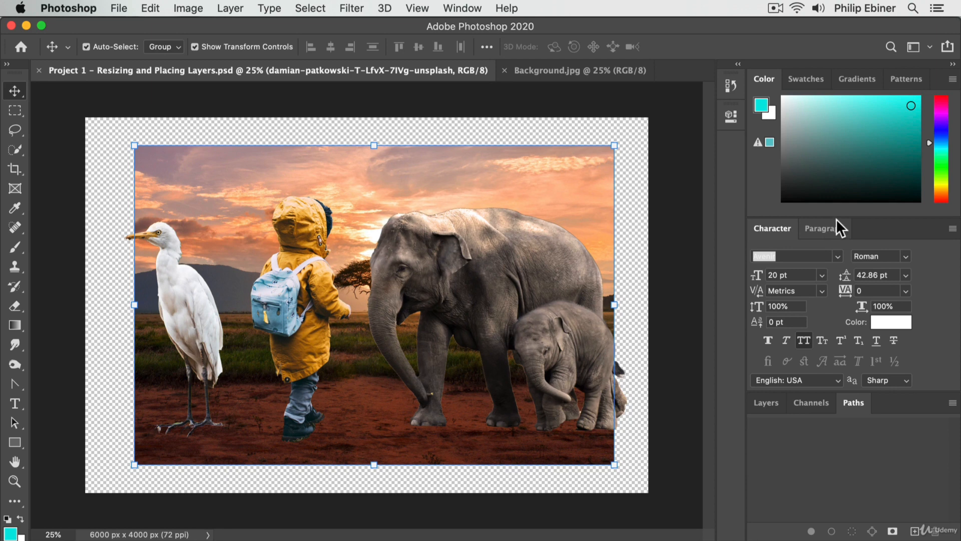
pyautogui.moveTo(839, 217); pyautogui.dragTo(842, 205)
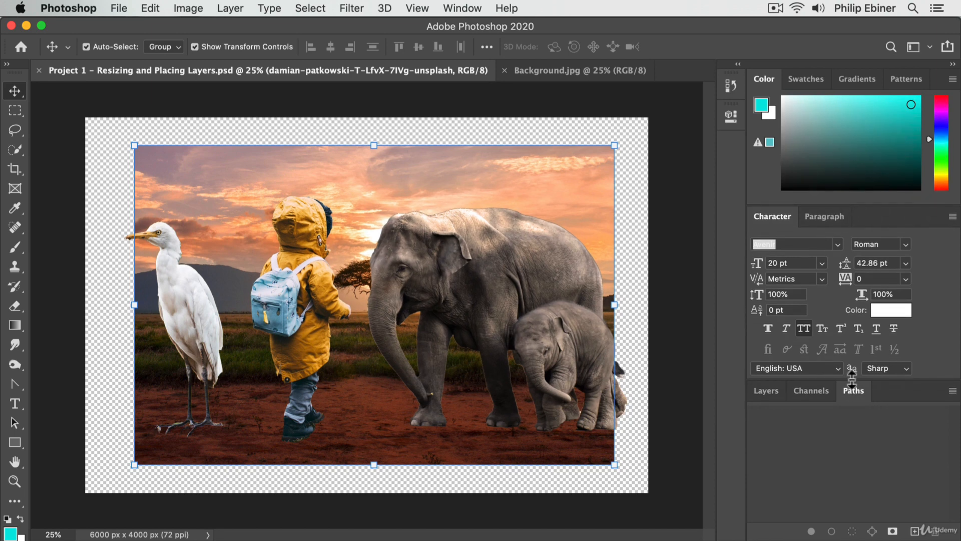
# Step: Return the Character and Paragraph group to the collapsed icon dock and open Character from there
pyautogui.moveTo(776, 218); pyautogui.dragTo(729, 138)
pyautogui.moveTo(761, 202); pyautogui.dragTo(734, 153)
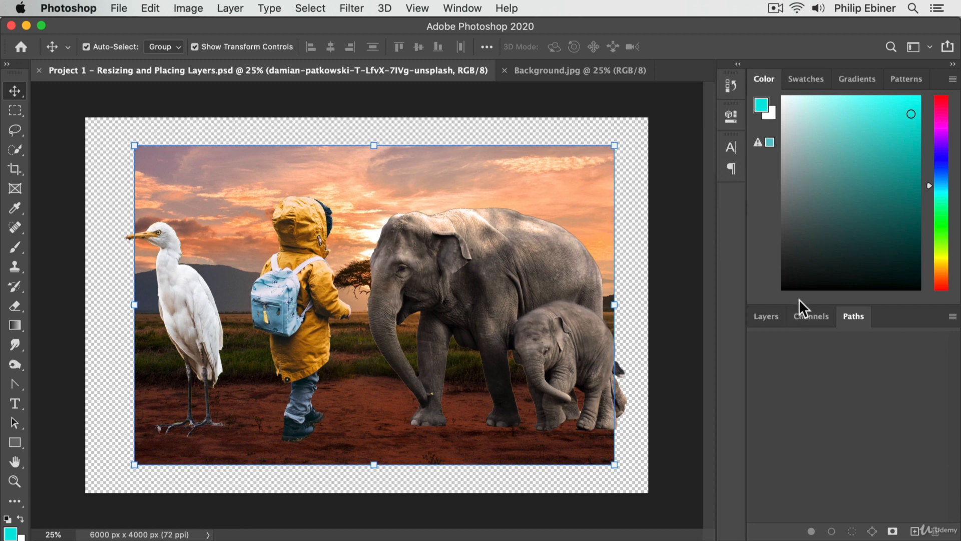
pyautogui.click(727, 144)
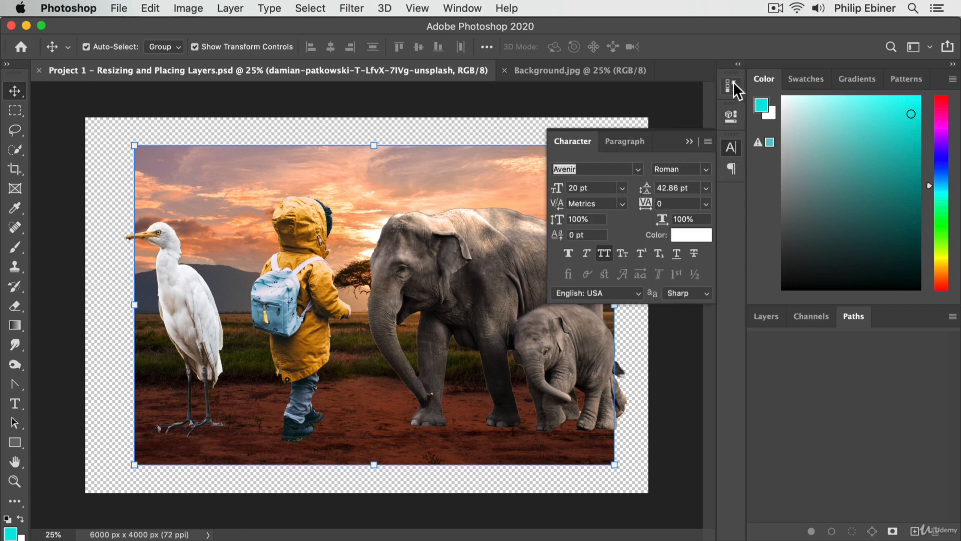
# Step: Show the Layers panel, enlarge it by shrinking the Color panel above, and collapse the Character panel
pyautogui.click(771, 317)
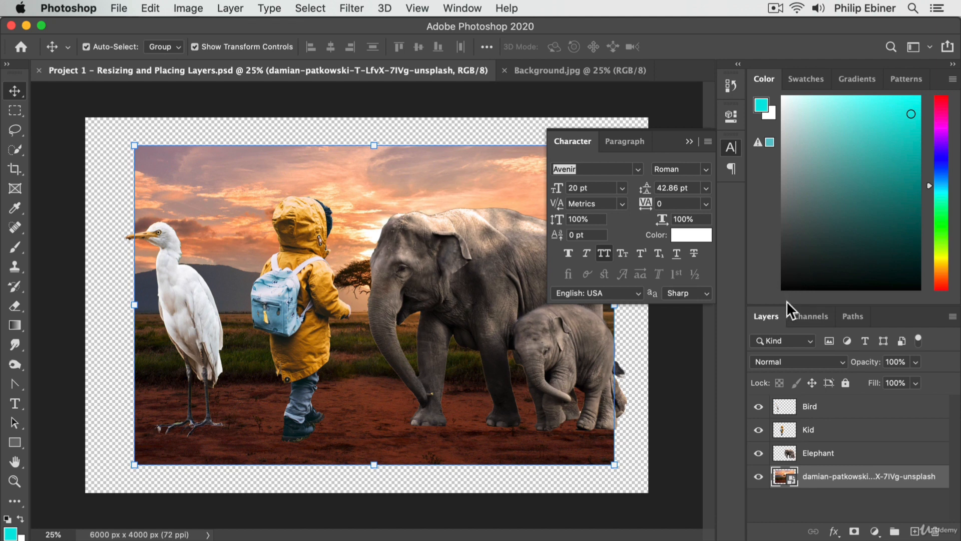
pyautogui.moveTo(786, 301); pyautogui.dragTo(797, 178)
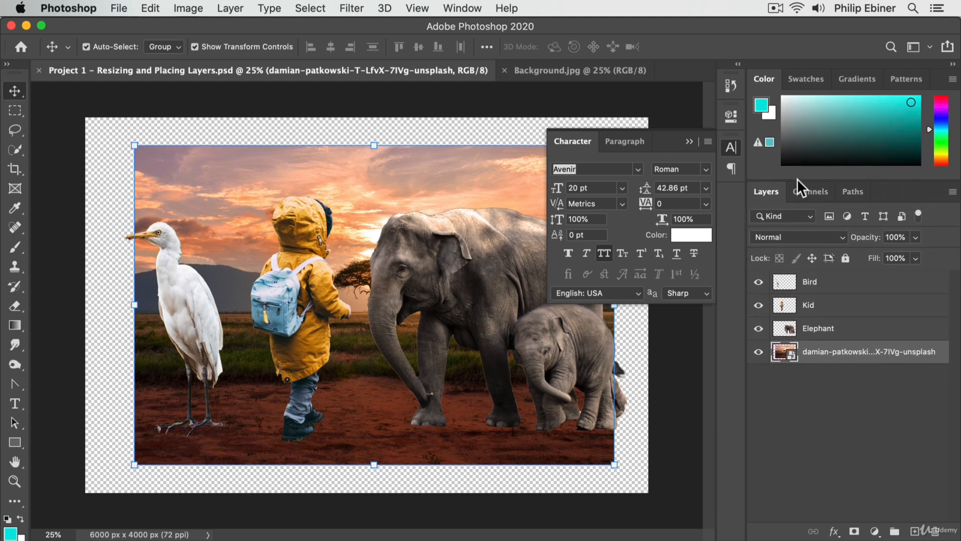
pyautogui.click(730, 147)
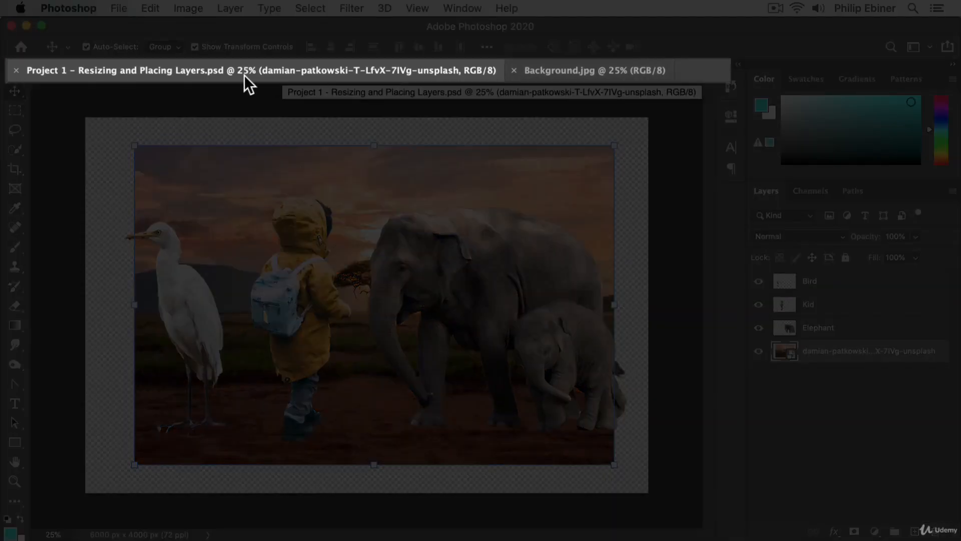
# Step: Compare the open Background.jpg and Project 1 documents by switching between them, ending on Project 1
pyautogui.click(603, 73)
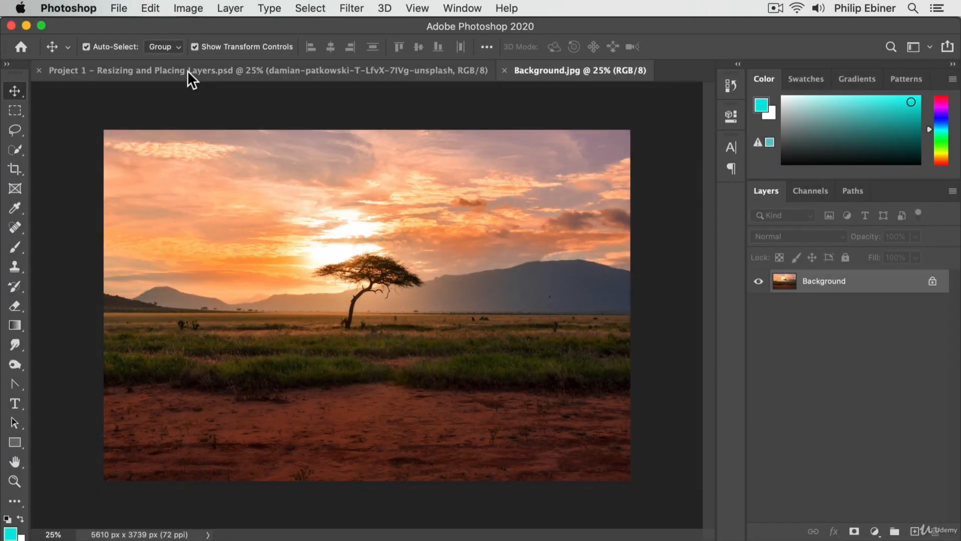
pyautogui.click(48, 75)
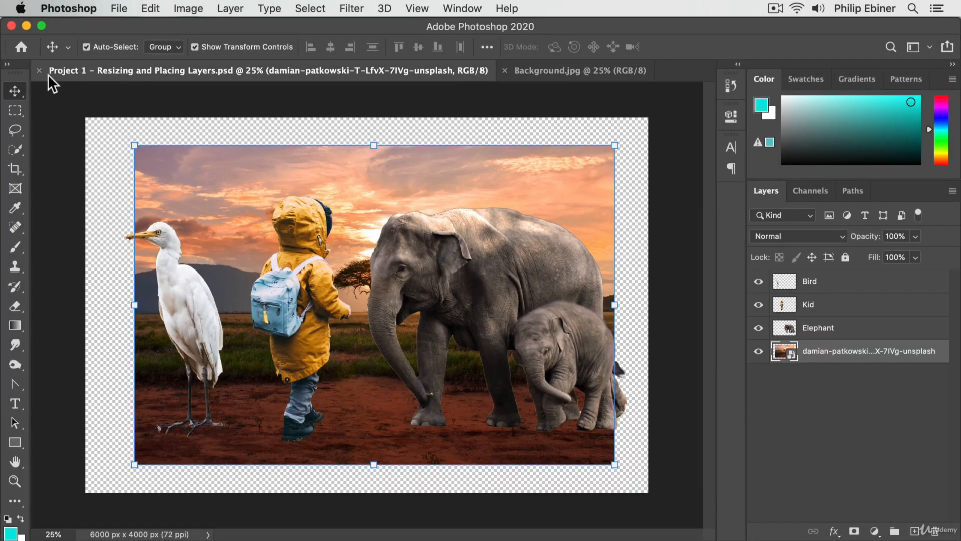
pyautogui.click(552, 73)
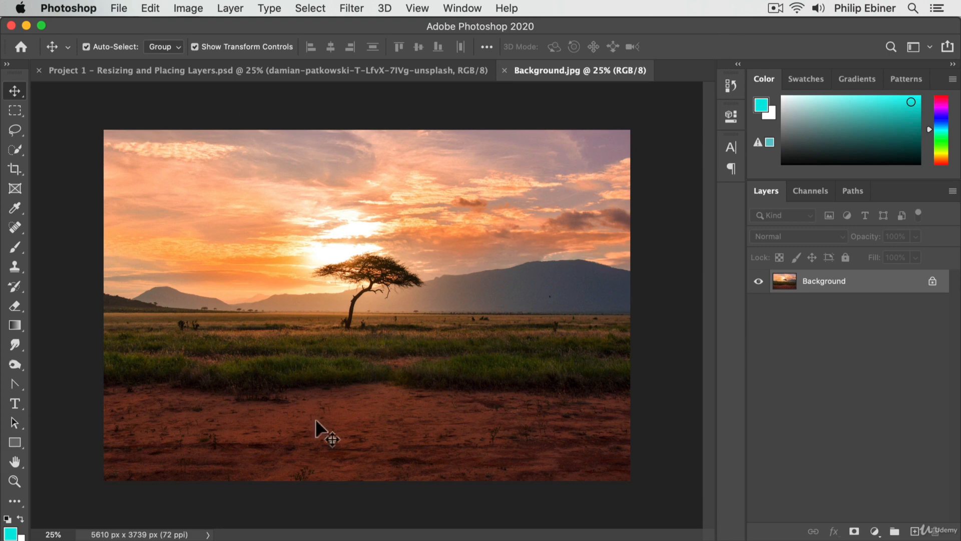
pyautogui.click(356, 69)
pyautogui.click(579, 69)
pyautogui.click(390, 69)
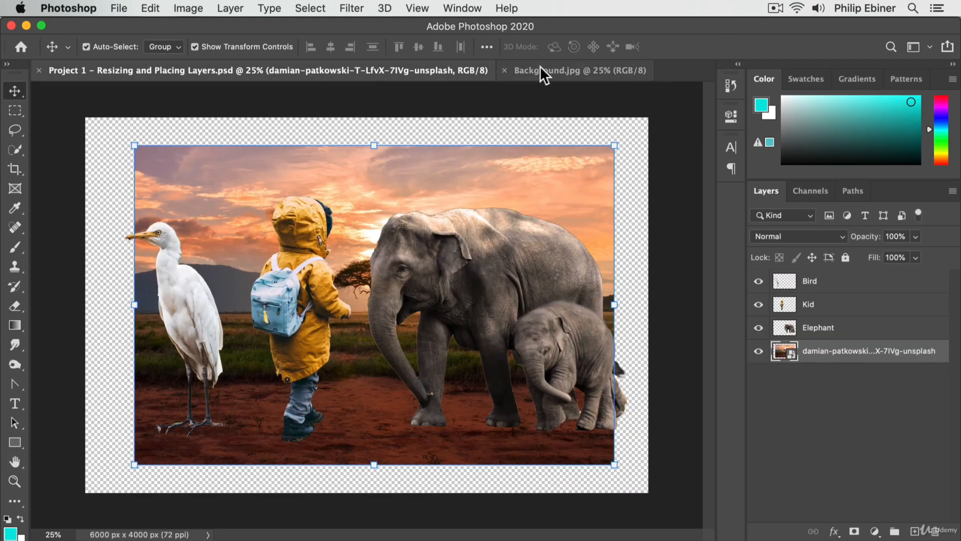
pyautogui.click(582, 73)
pyautogui.click(417, 70)
pyautogui.click(572, 71)
pyautogui.click(381, 71)
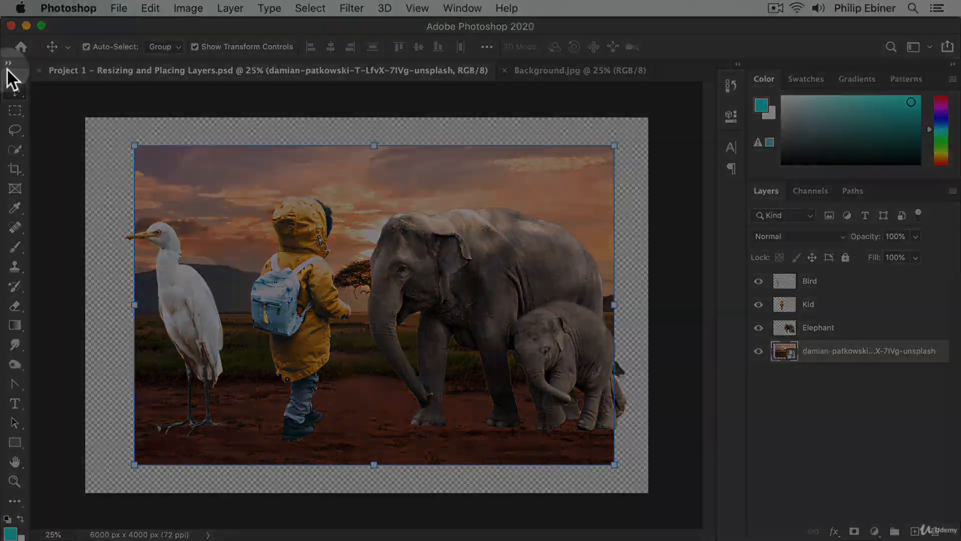
# Step: Expand the toolbar to its two-column layout
pyautogui.click(7, 64)
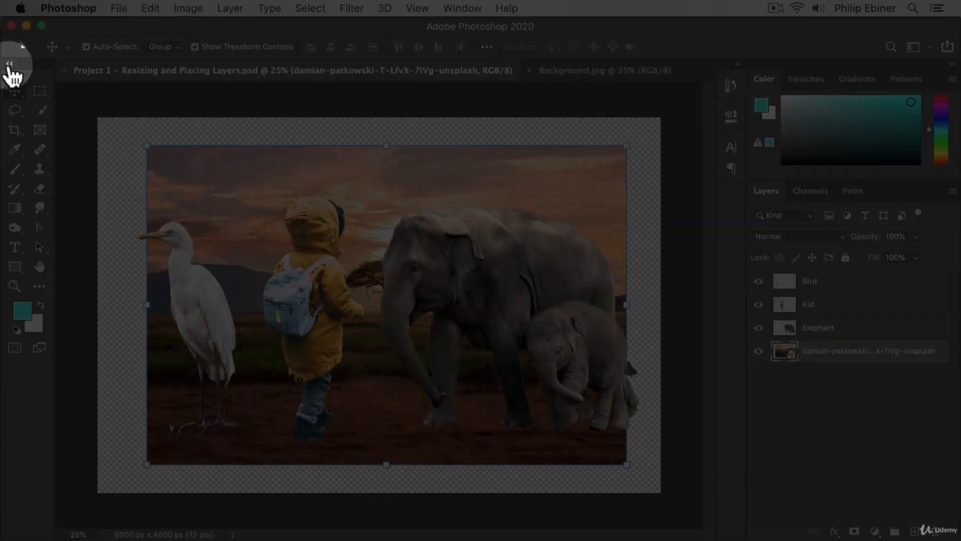
# Step: Toggle the toolbar between its one- and two-column layouts, and expand the collapsed History, Properties and Character dock before collapsing it to icons
pyautogui.click(9, 64)
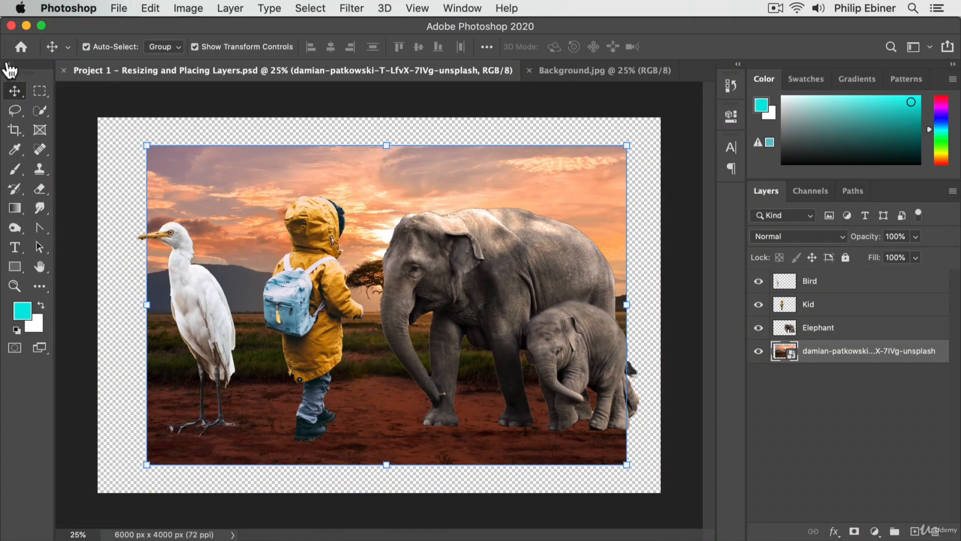
pyautogui.click(8, 64)
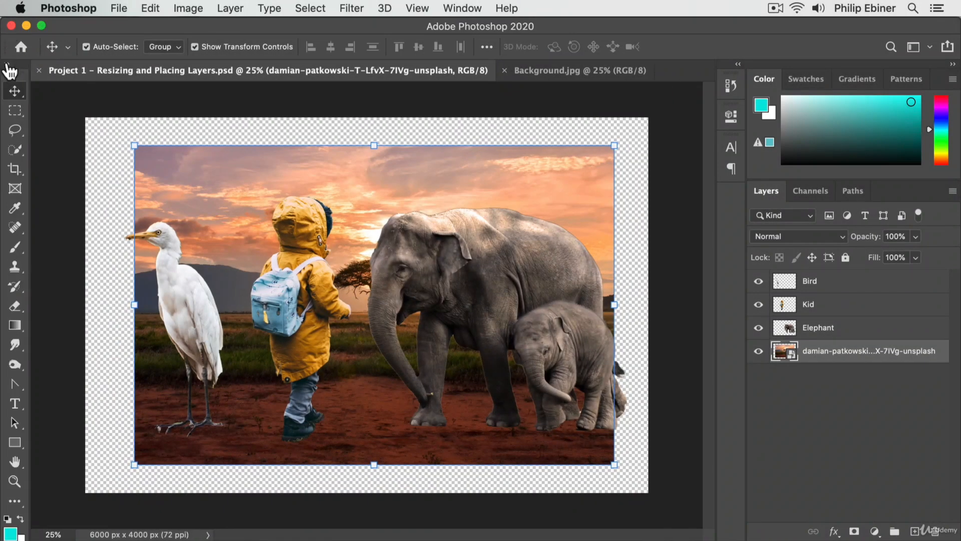
pyautogui.click(8, 64)
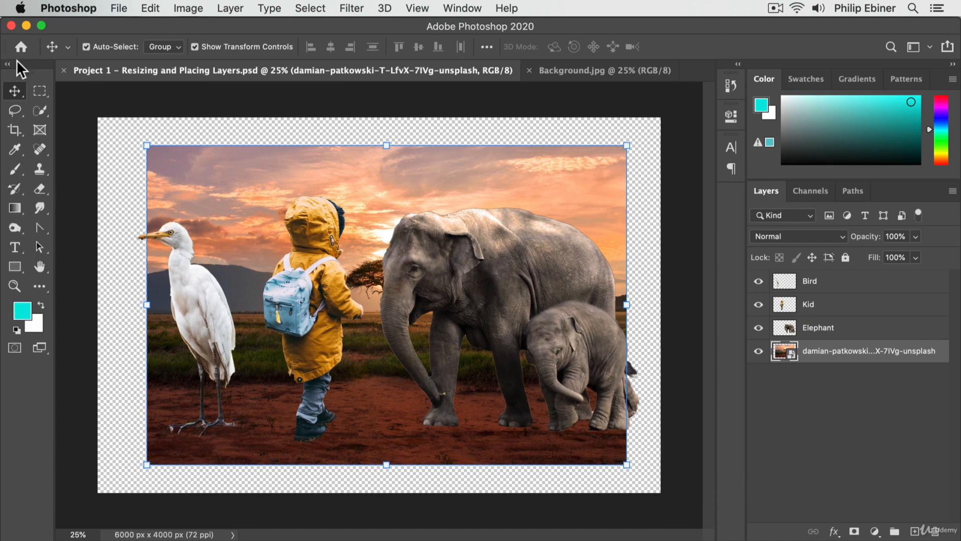
pyautogui.click(739, 64)
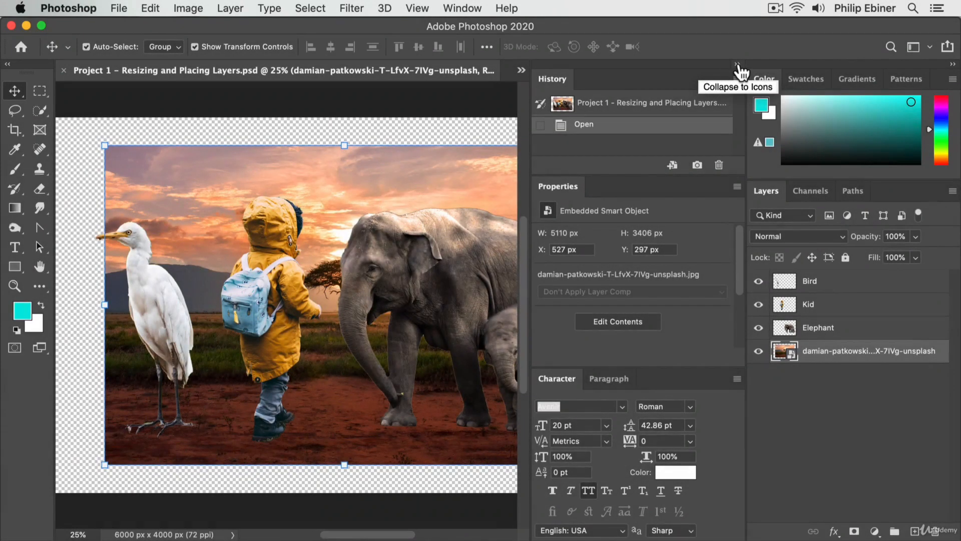
pyautogui.click(737, 64)
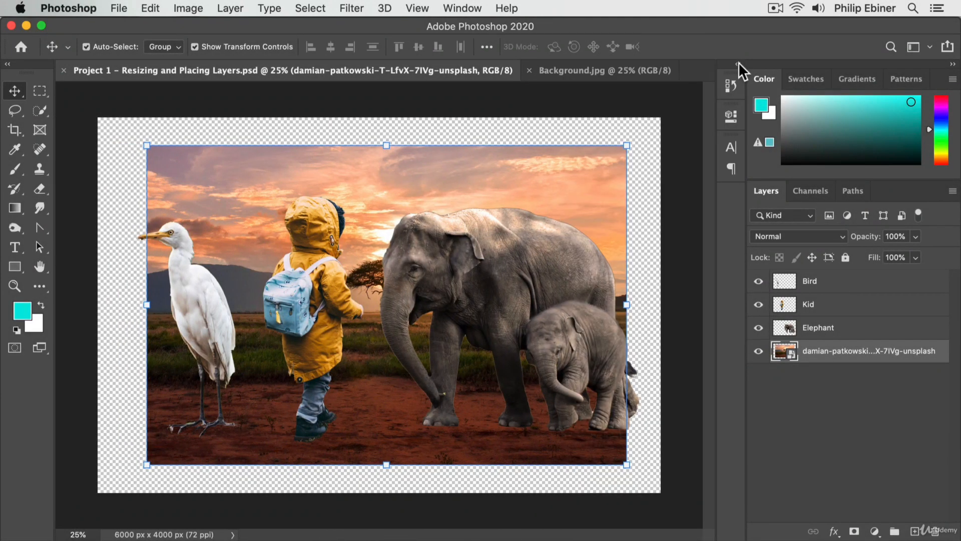
# Step: Compare the toolbar's single-column layout with the two-column layout, ending on two columns
pyautogui.click(6, 64)
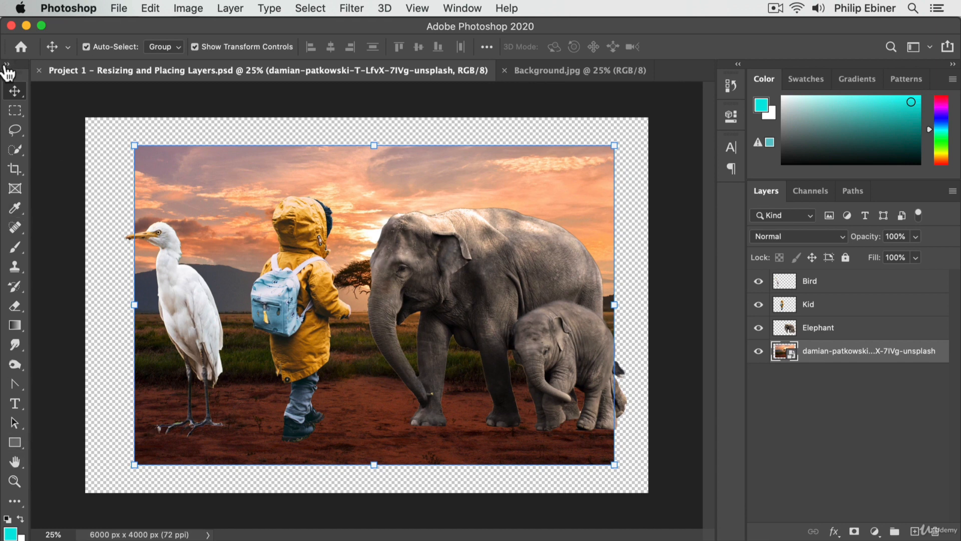
pyautogui.click(7, 65)
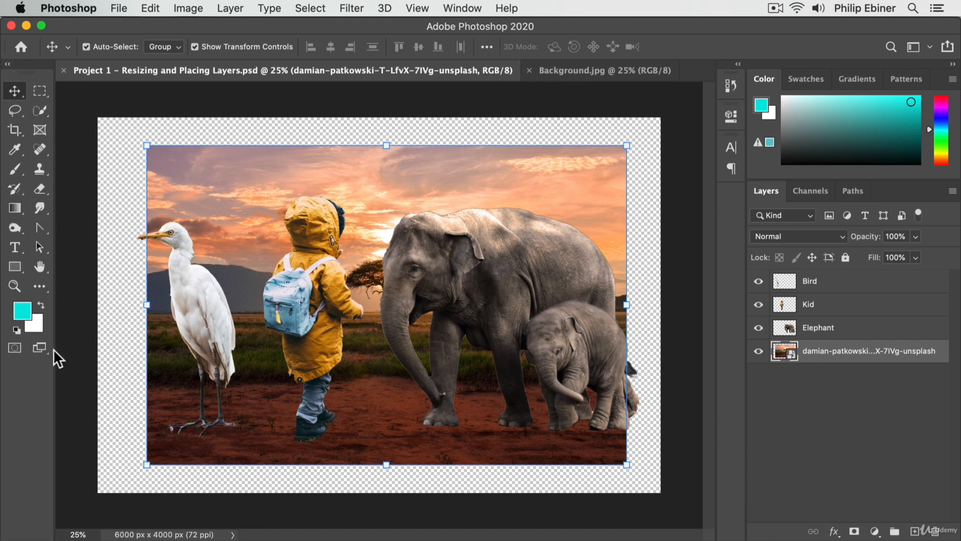
pyautogui.click(7, 64)
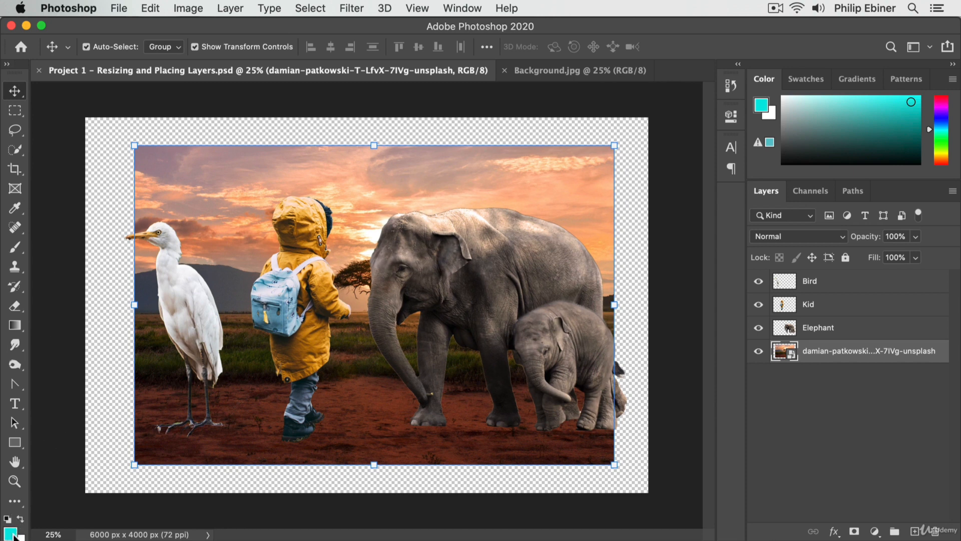
pyautogui.click(7, 64)
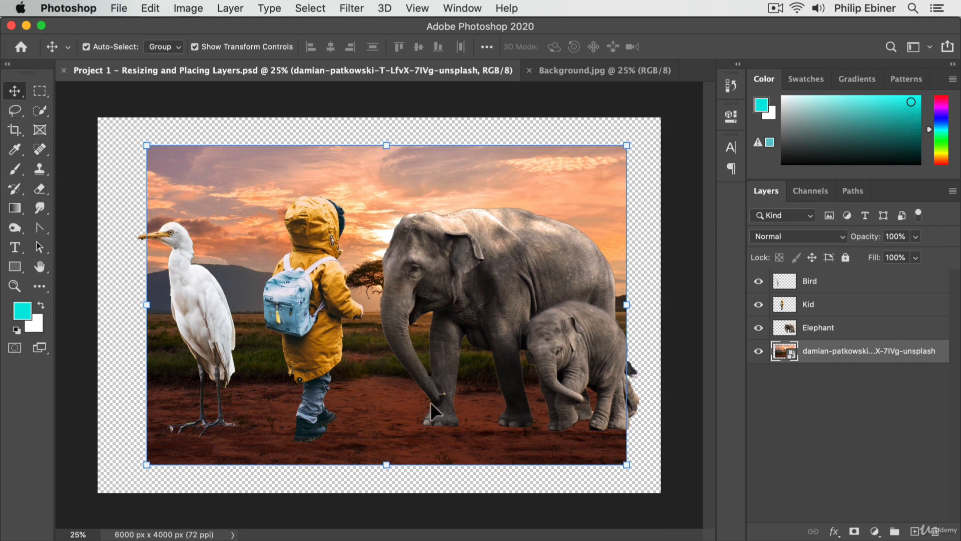
# Step: Activate the Zoom tool and close both open documents, Project 1 and Background.jpg
pyautogui.press('z')
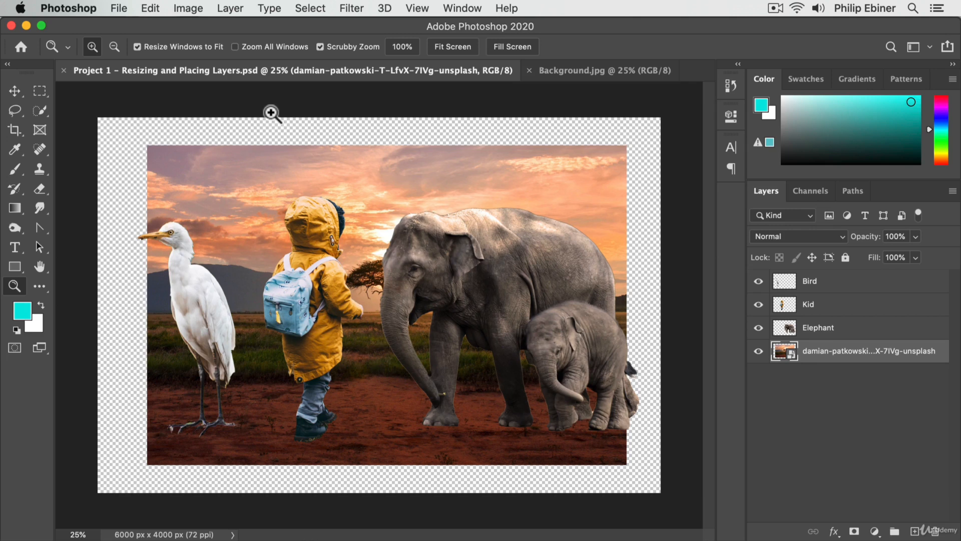
pyautogui.click(64, 70)
pyautogui.click(62, 70)
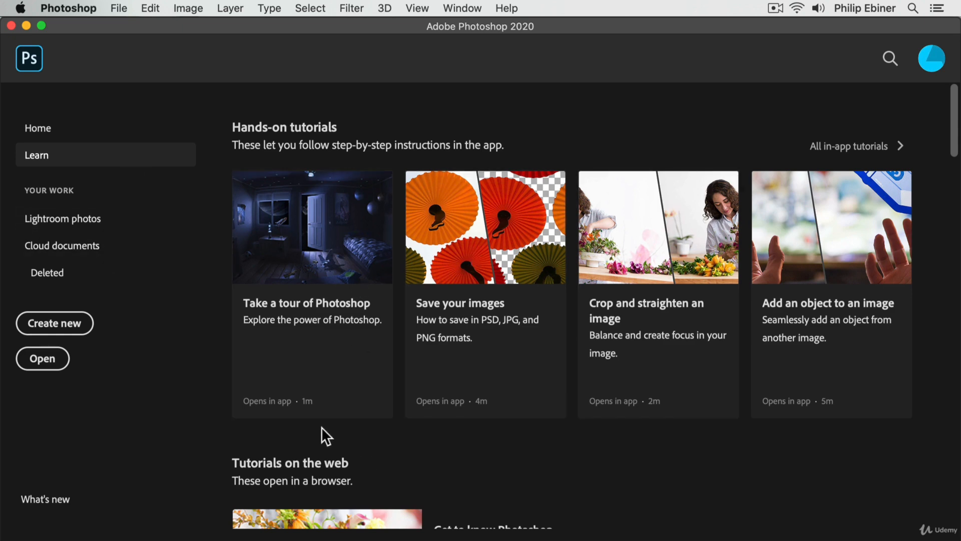
pyautogui.click(117, 9)
pyautogui.click(127, 26)
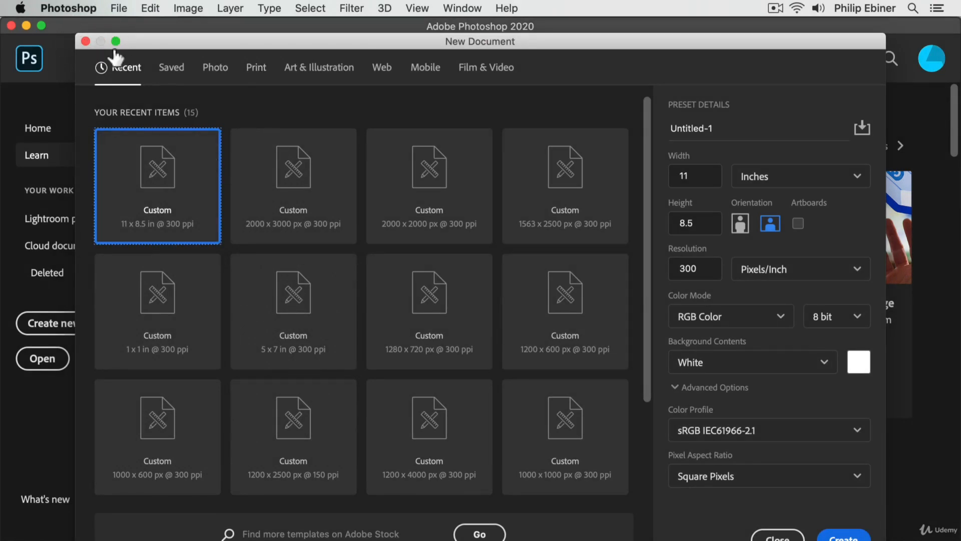
pyautogui.click(86, 41)
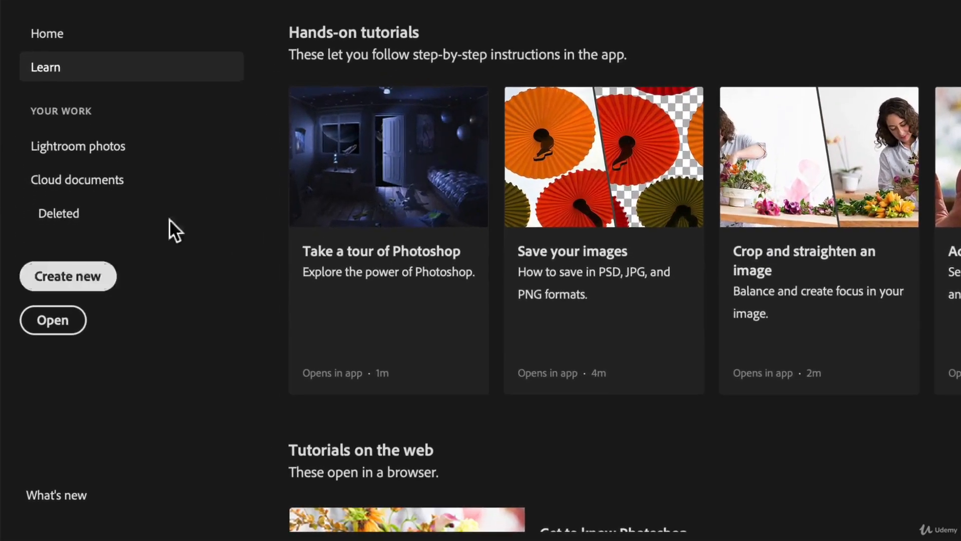
# Step: Start a new document and browse its Photo, Print, Web, Mobile, Film & Video and Saved presets, ending on the Recent ones
pyautogui.click(37, 284)
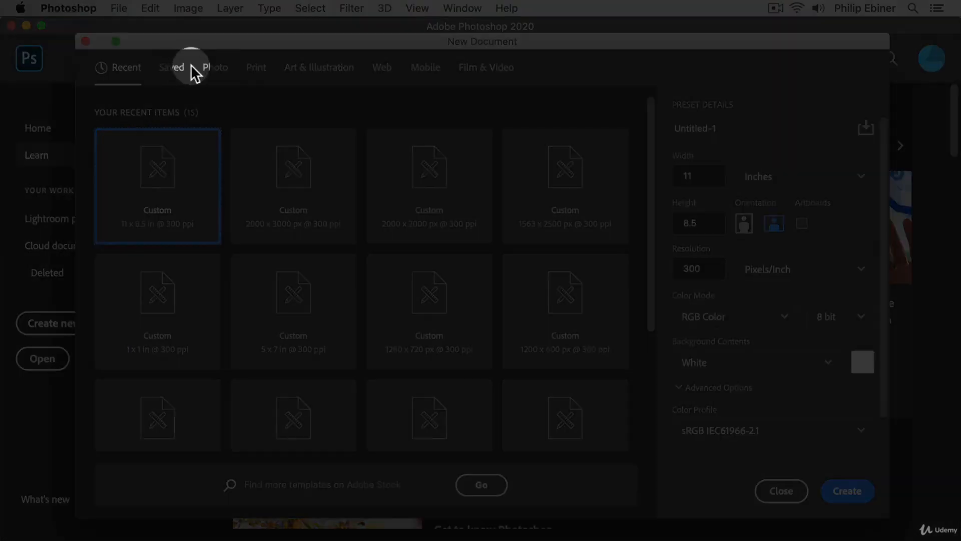
pyautogui.click(211, 68)
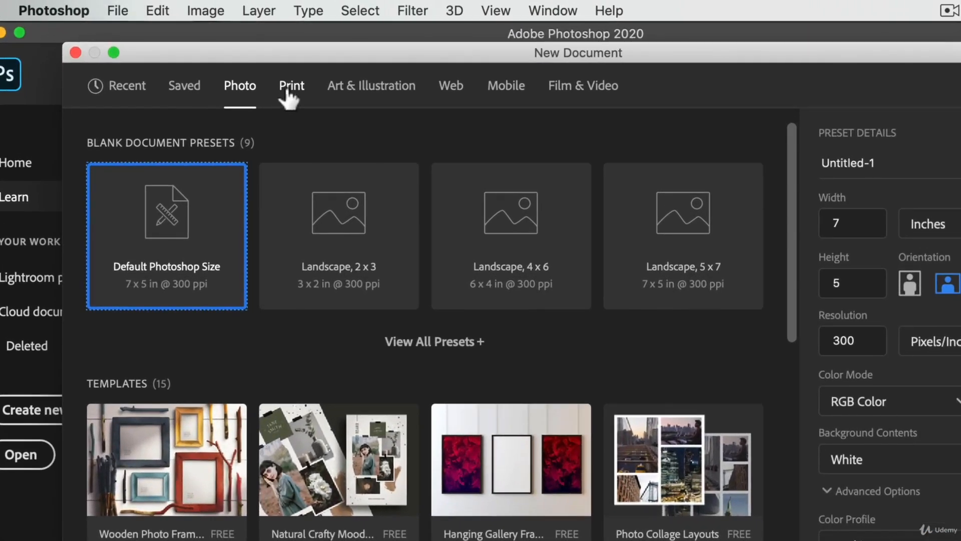
pyautogui.click(290, 89)
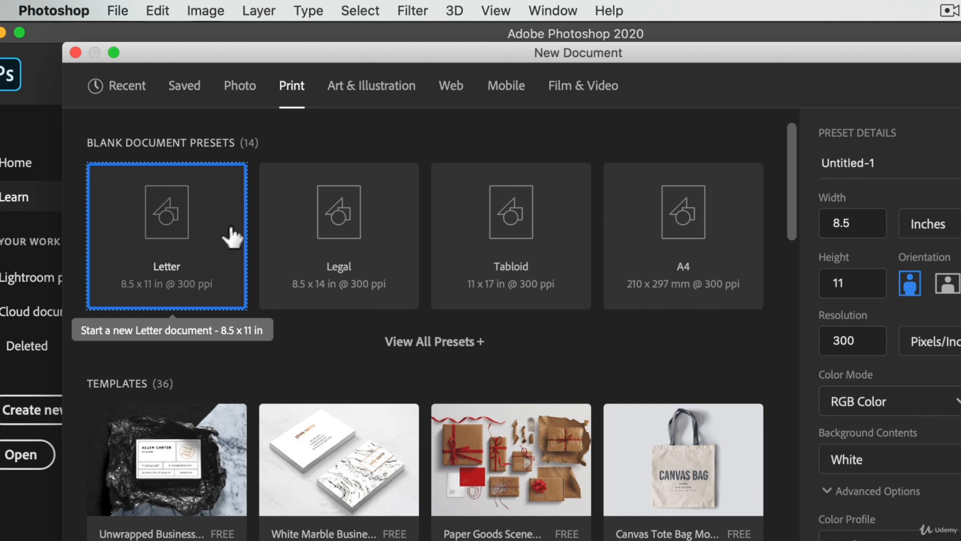
pyautogui.click(453, 89)
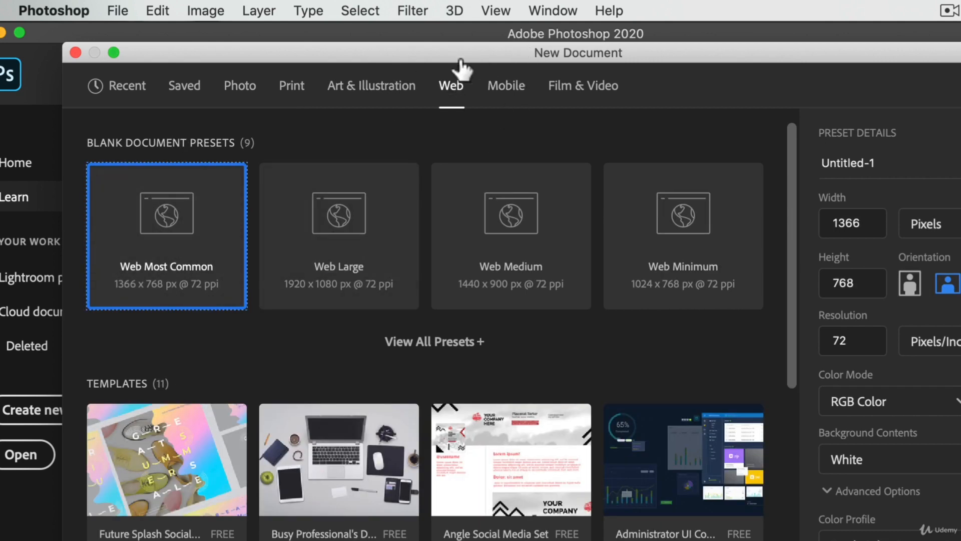
pyautogui.click(500, 88)
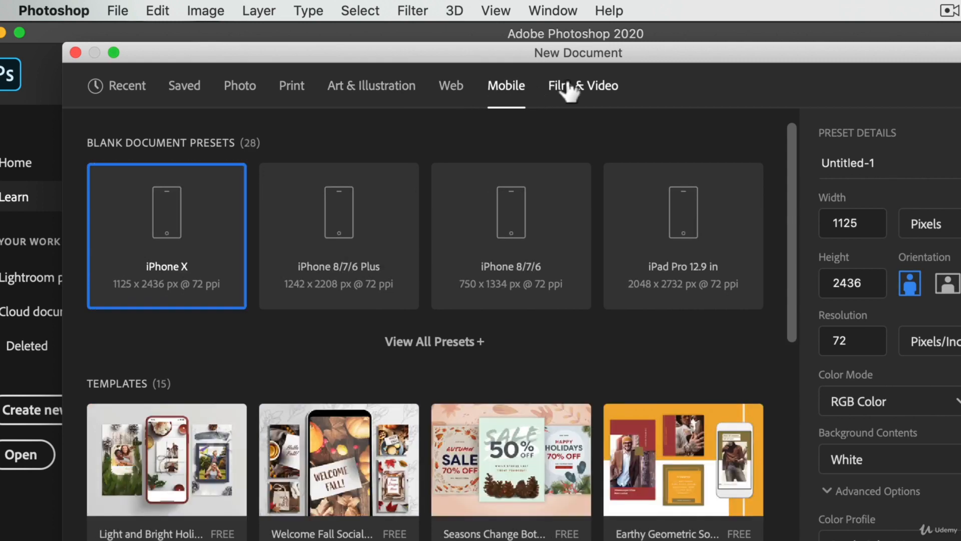
pyautogui.click(569, 89)
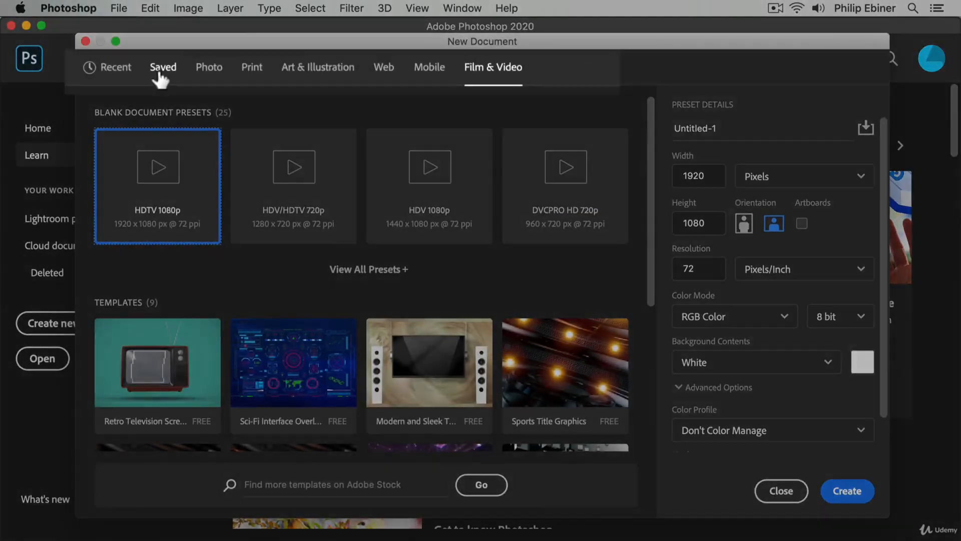
pyautogui.click(159, 75)
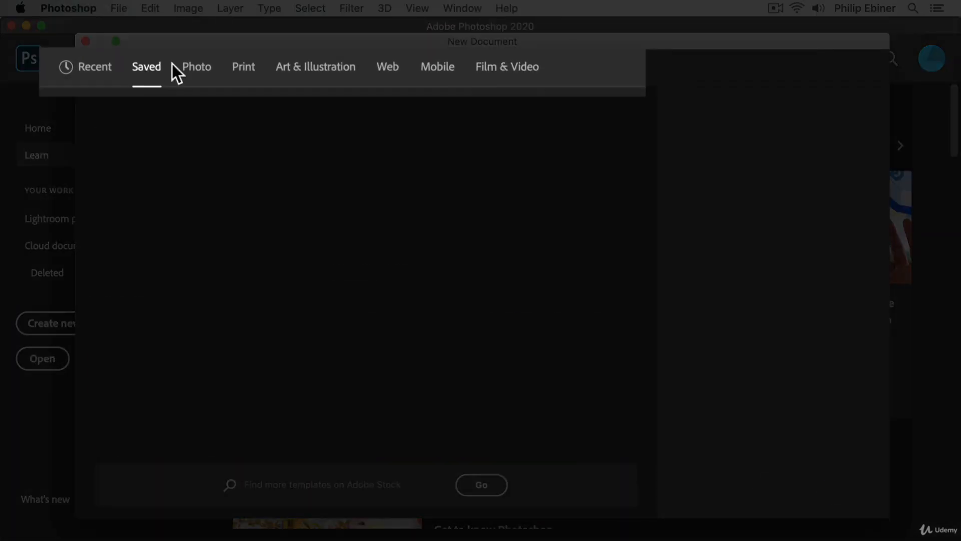
pyautogui.click(109, 70)
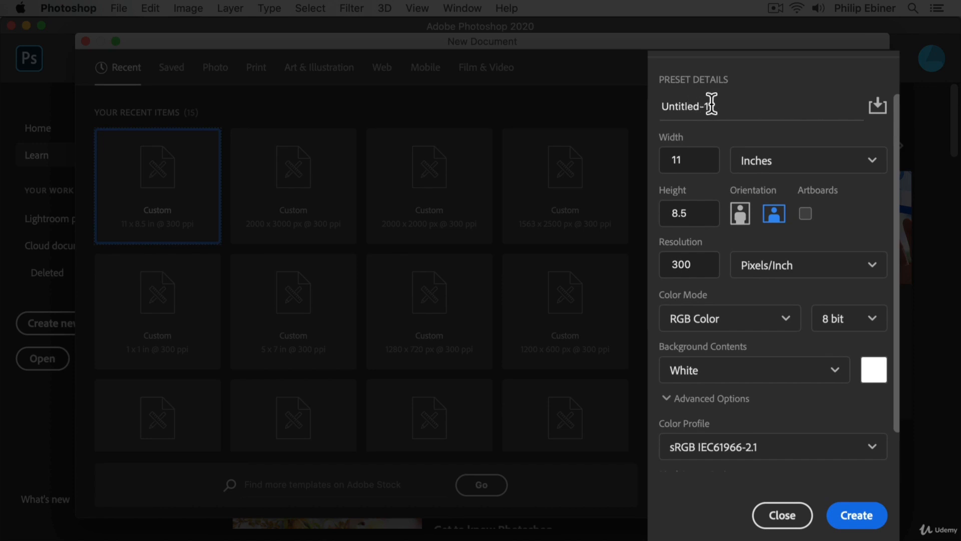
# Step: Name the new document Social Post
pyautogui.click(713, 101)
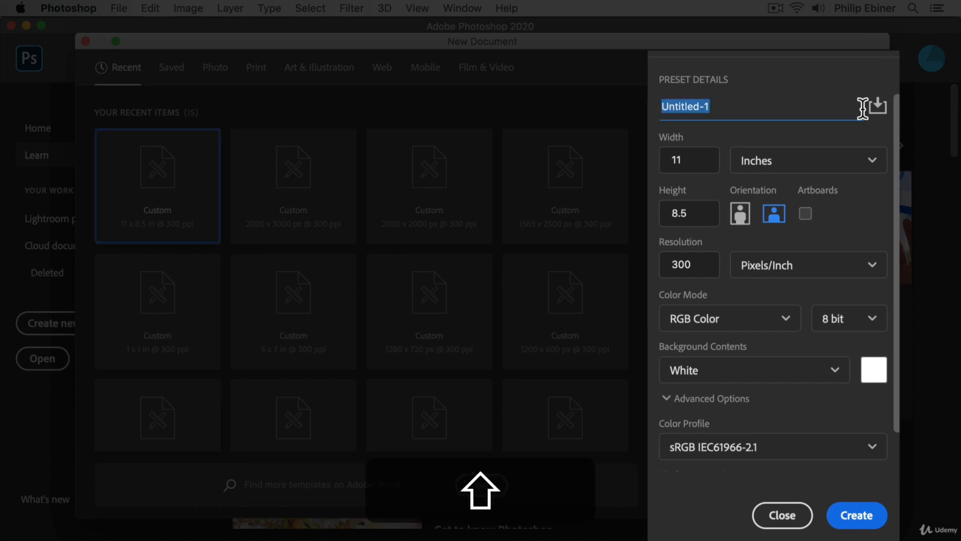
pyautogui.write('I')
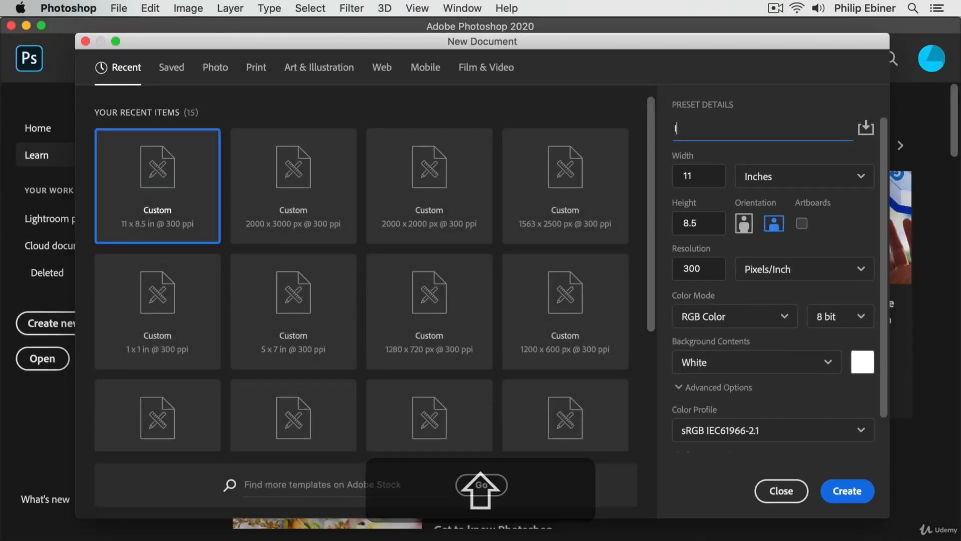
pyautogui.press('BackSpace')
pyautogui.write('Sp')
pyautogui.press('BackSpace')
pyautogui.press('BackSpace')
pyautogui.press('BackSpace')
pyautogui.press('BackSpace')
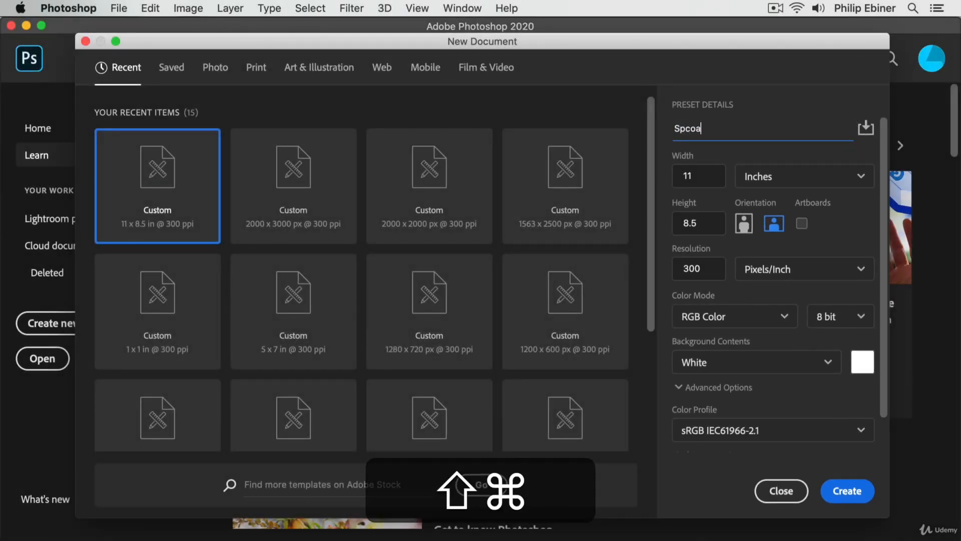
pyautogui.press('cmd+a')
pyautogui.write('Socia')
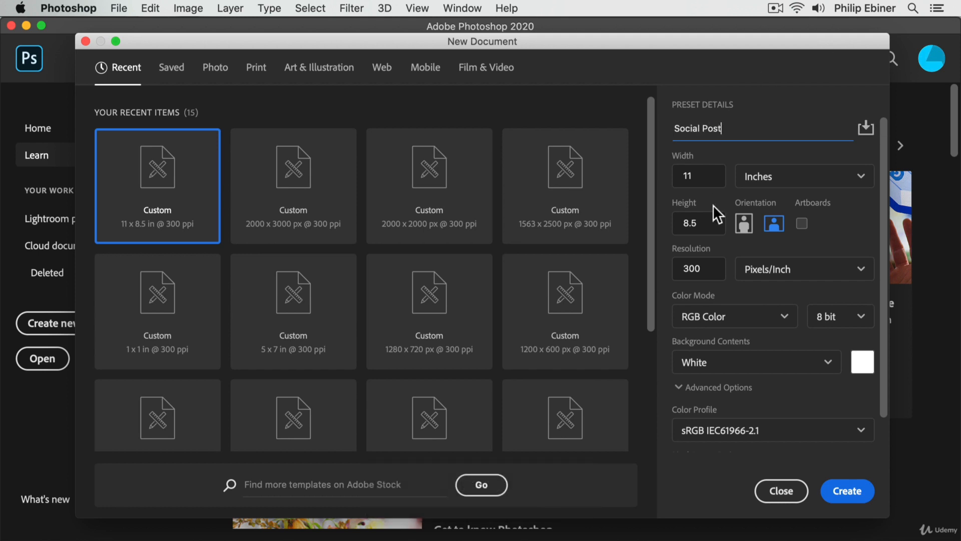
# Step: Change the document's units to Pixels and set both its width and height to 1000
pyautogui.click(733, 154)
pyautogui.click(840, 177)
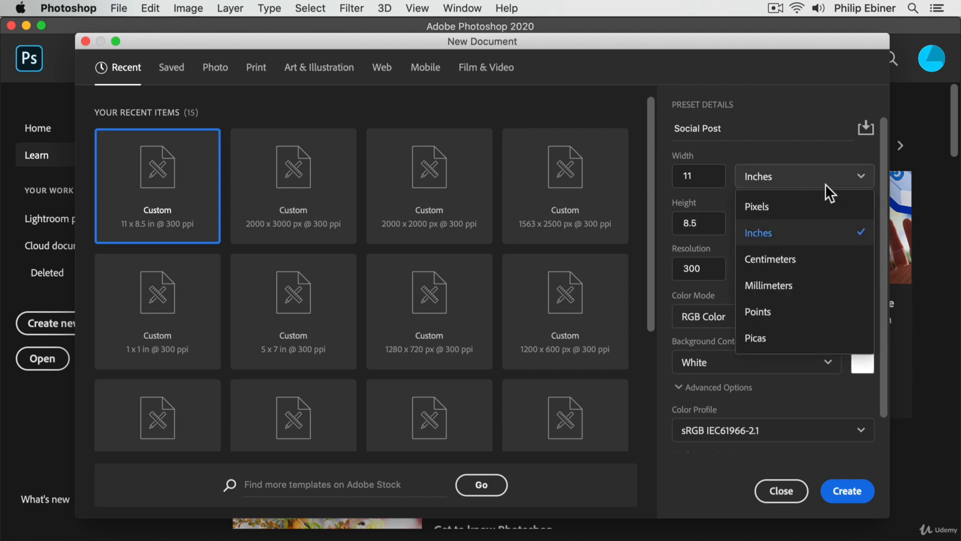
pyautogui.click(779, 209)
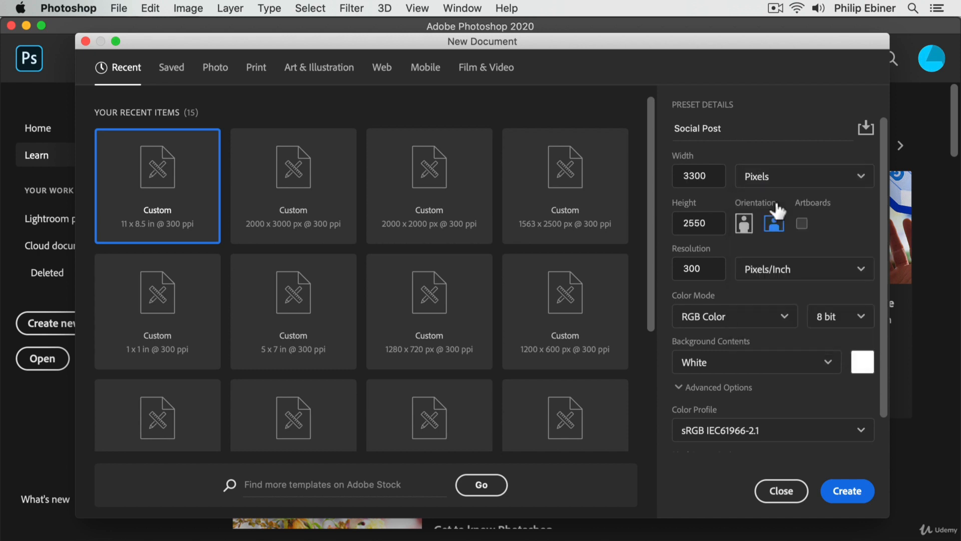
pyautogui.doubleClick(694, 177)
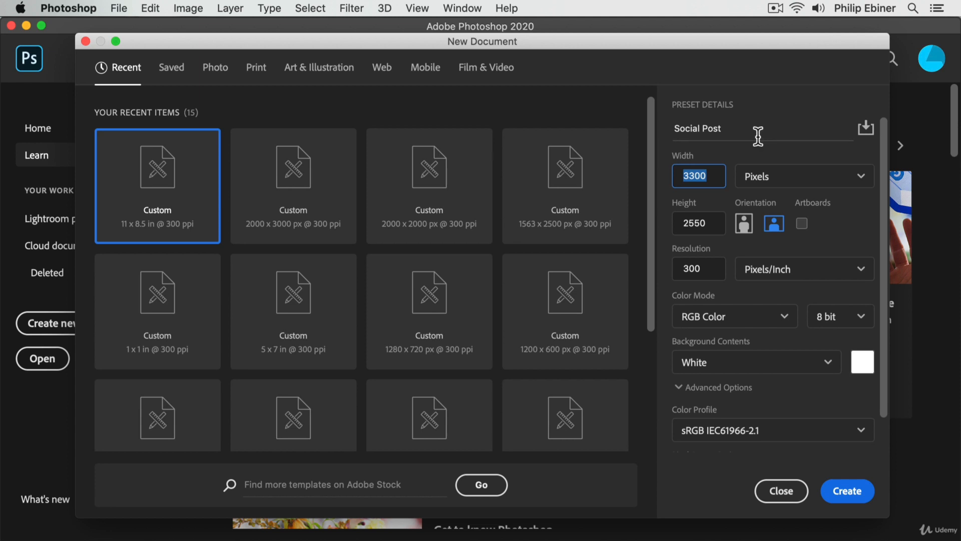
pyautogui.write('1000')
pyautogui.press('Tab')
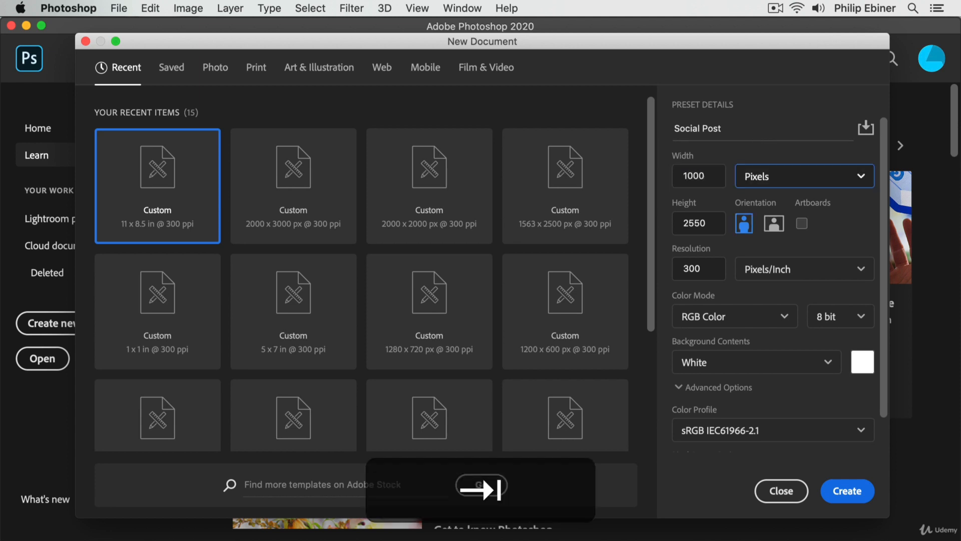
pyautogui.press('Tab')
pyautogui.write('100')
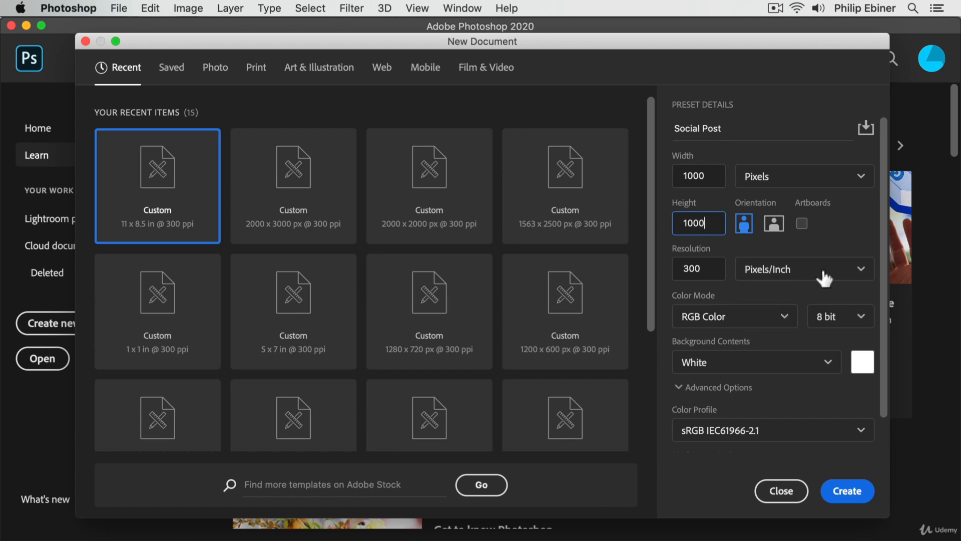
# Step: Change the document's units to Inches and set its width to 5 and height to 7
pyautogui.click(715, 173)
pyautogui.doubleClick(716, 224)
pyautogui.click(771, 224)
pyautogui.click(773, 176)
pyautogui.click(784, 233)
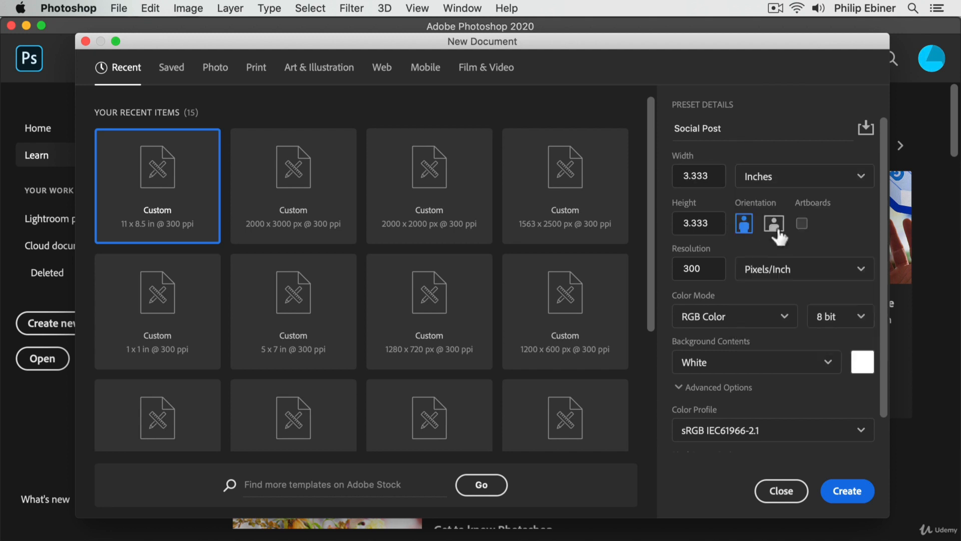
pyautogui.click(697, 176)
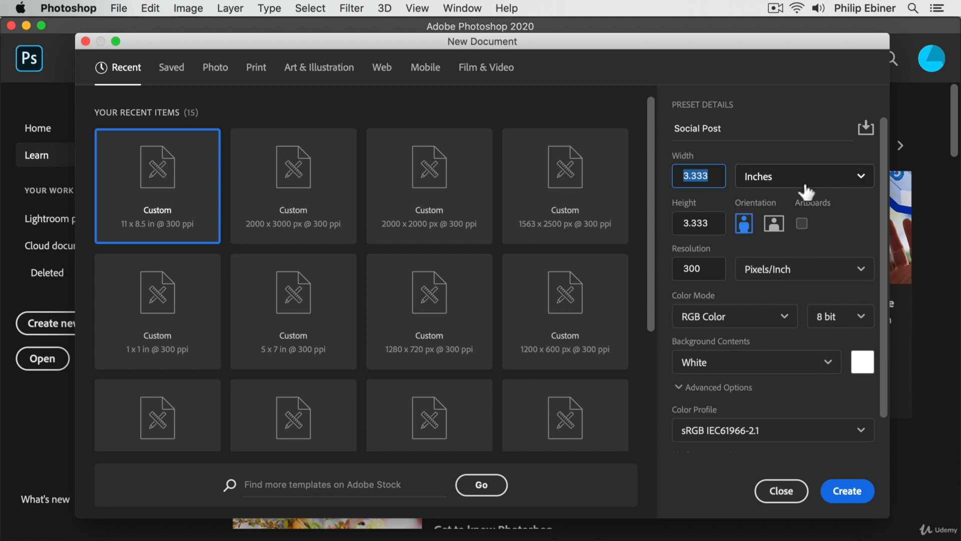
pyautogui.click(716, 175)
pyautogui.write('5')
pyautogui.click(679, 223)
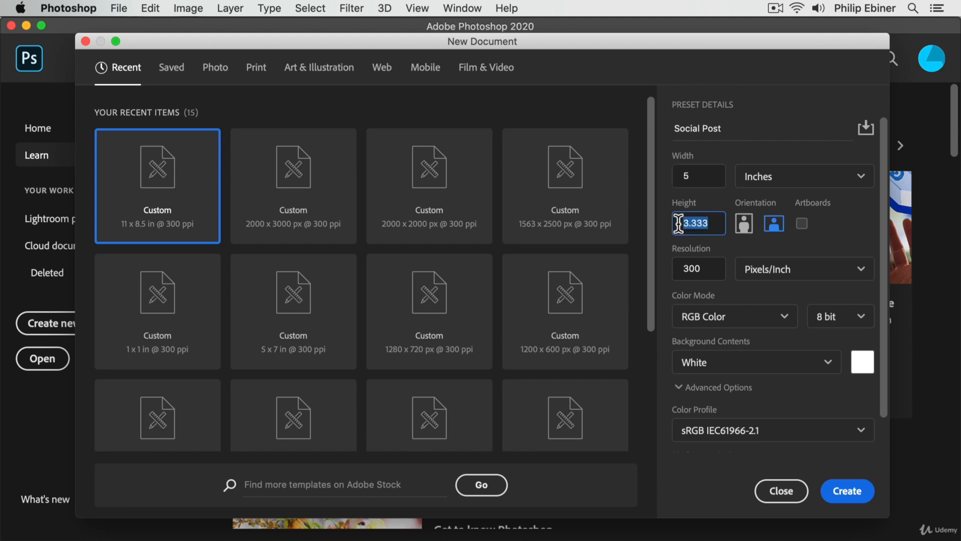
pyautogui.write('7')
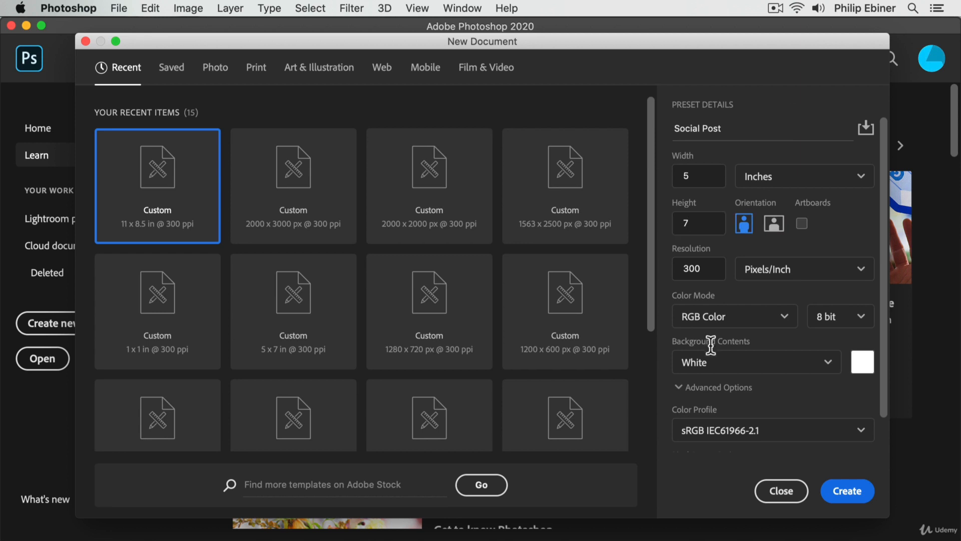
# Step: Try the landscape and portrait orientations for the new document, ending on landscape
pyautogui.click(772, 223)
pyautogui.click(751, 224)
pyautogui.click(767, 224)
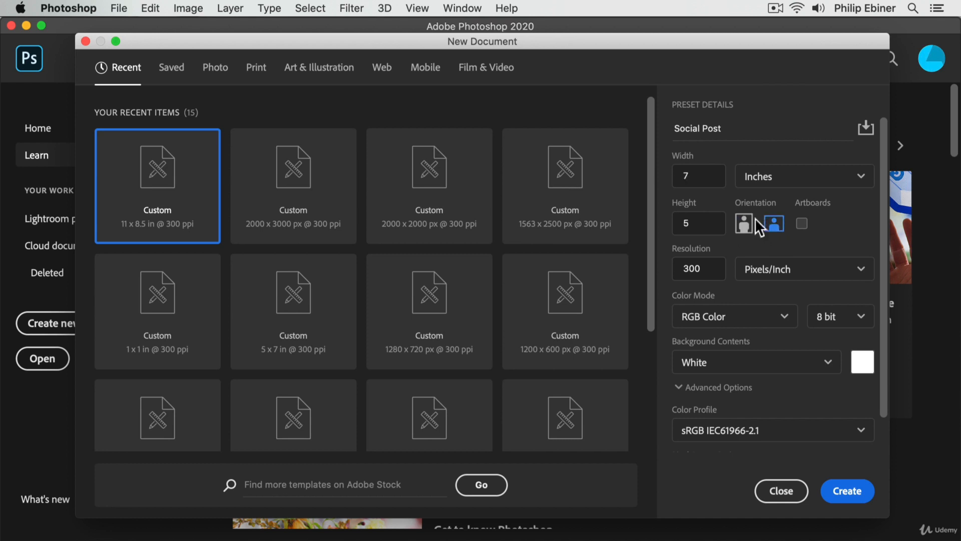
# Step: Return the document's units to Pixels and set its size to 1000 by 1000
pyautogui.click(772, 180)
pyautogui.click(770, 197)
pyautogui.doubleClick(697, 176)
pyautogui.write('1000')
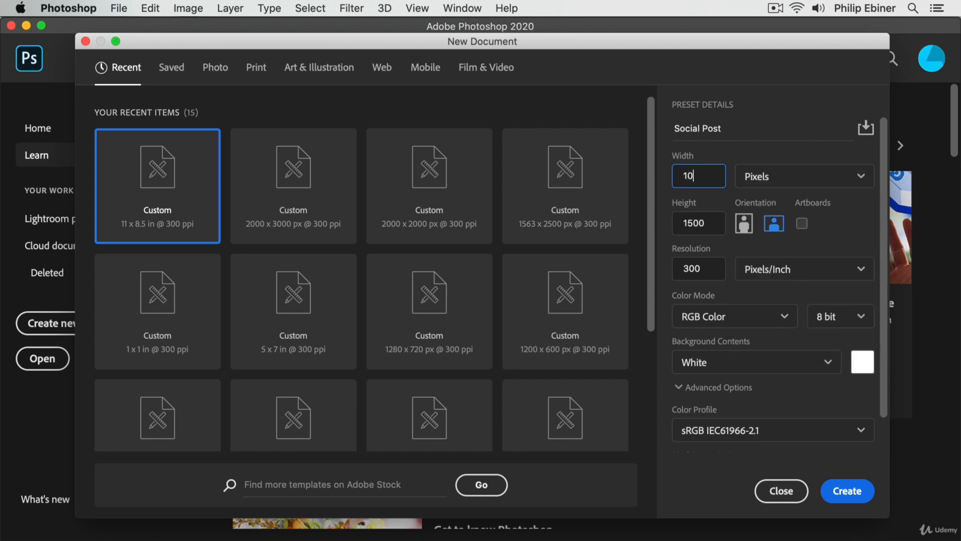
pyautogui.press('Tab')
pyautogui.press('Tab')
pyautogui.write('1000')
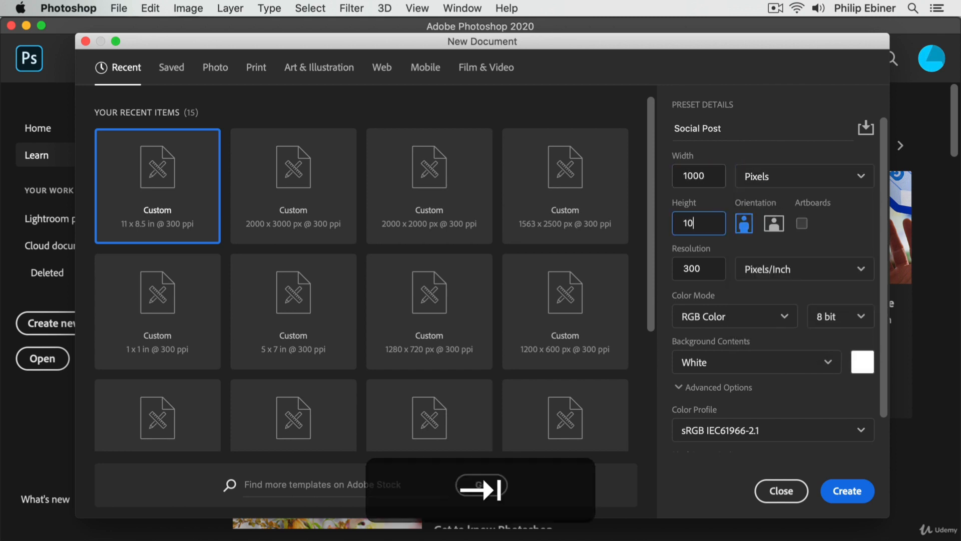
# Step: Examine the new document's resolution value and the Pixels/Inch and Pixels/Centimeter unit options
pyautogui.click(770, 129)
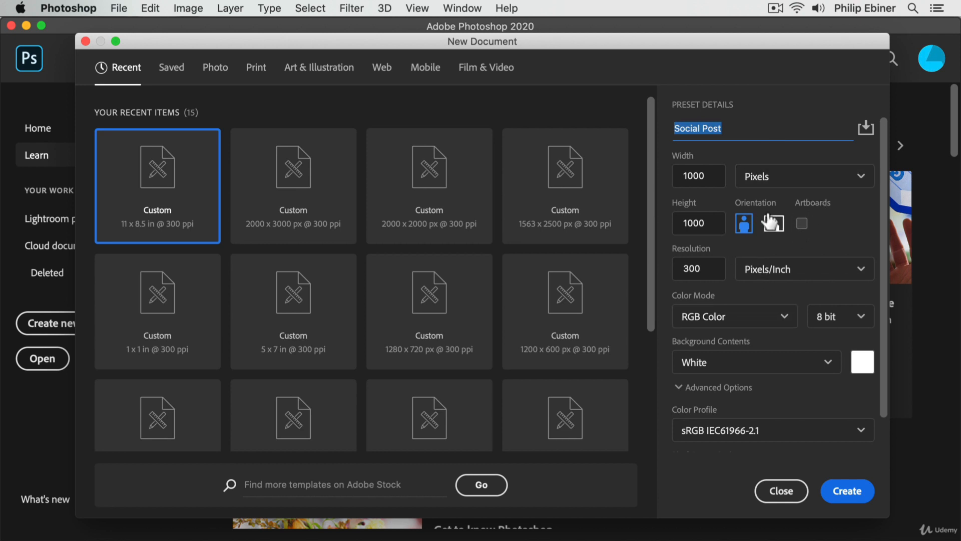
pyautogui.click(709, 266)
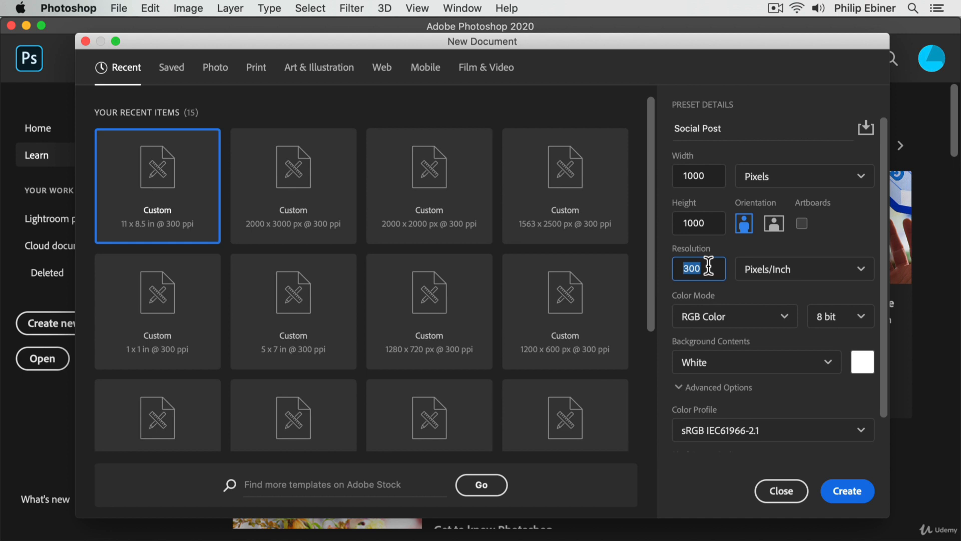
pyautogui.click(684, 267)
pyautogui.click(780, 271)
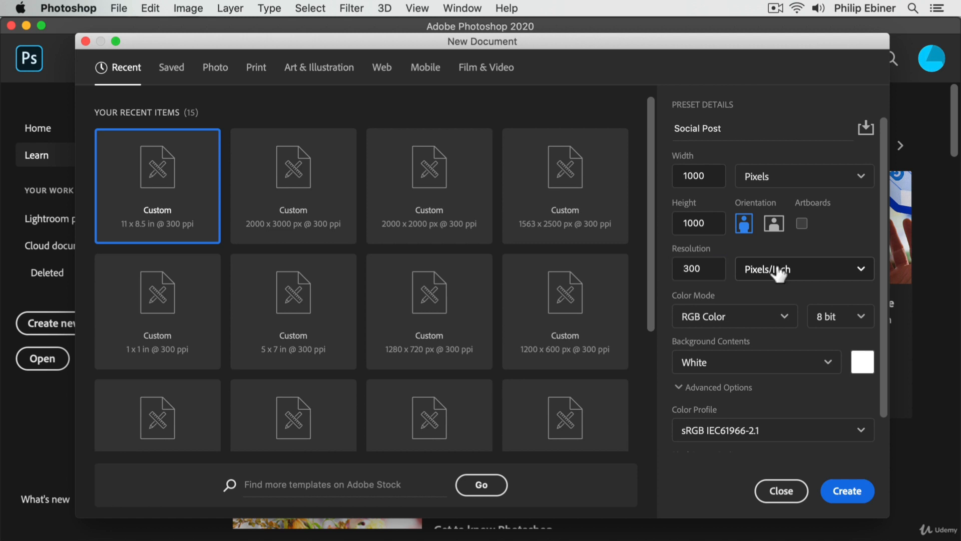
pyautogui.click(819, 266)
pyautogui.click(787, 275)
pyautogui.click(833, 260)
# Step: Try a resolution of 72 pixels per inch for the new document
pyautogui.doubleClick(701, 269)
pyautogui.click(707, 266)
pyautogui.moveTo(707, 268); pyautogui.dragTo(635, 262)
pyautogui.click(695, 270)
pyautogui.moveTo(709, 270); pyautogui.dragTo(670, 266)
pyautogui.write('72')
# Step: Set the new document's resolution to 150 pixels per inch
pyautogui.press('super+a')
pyautogui.write('150')
pyautogui.moveTo(700, 269); pyautogui.dragTo(648, 270)
pyautogui.write('1')
pyautogui.write('50')
pyautogui.click(788, 233)
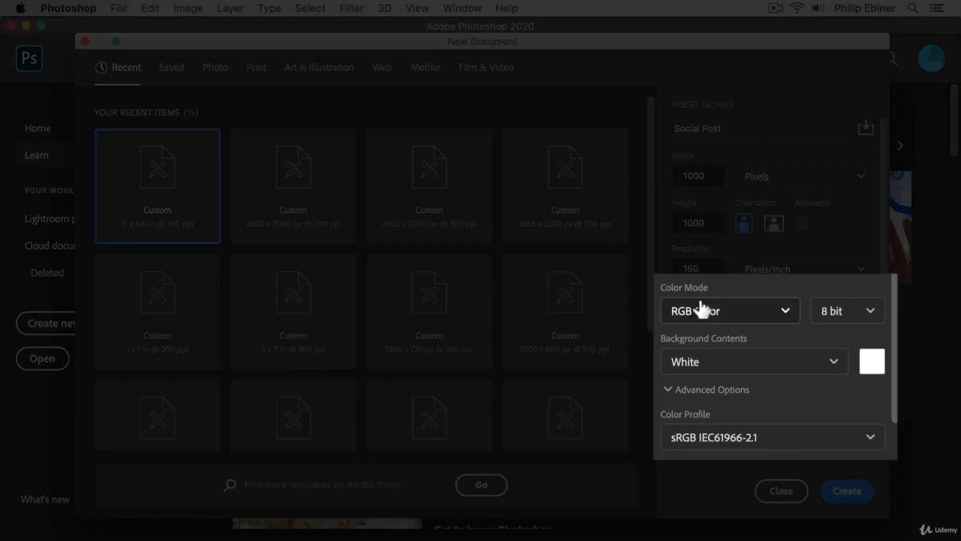
# Step: Examine the available color modes and bit depths for the new document, keeping RGB Color at 8 bit
pyautogui.click(743, 315)
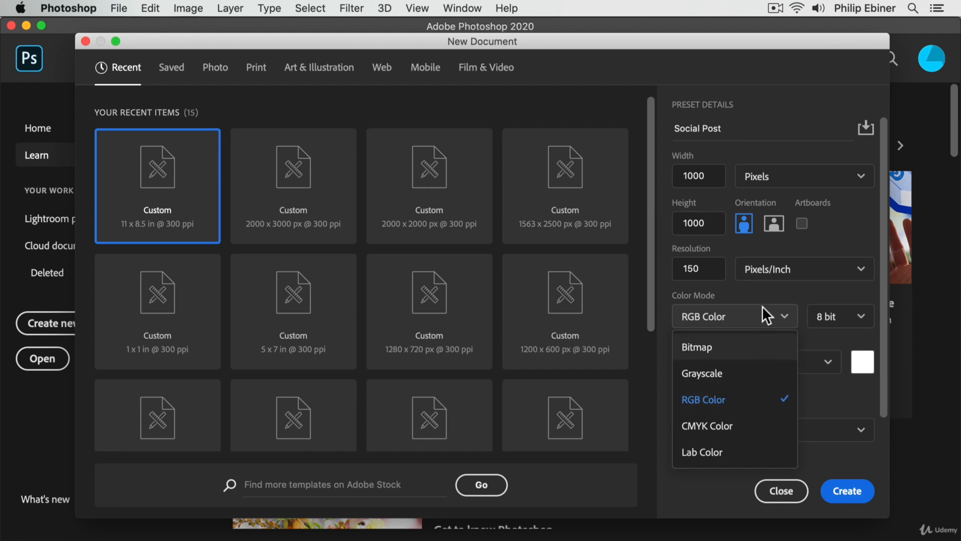
pyautogui.click(720, 282)
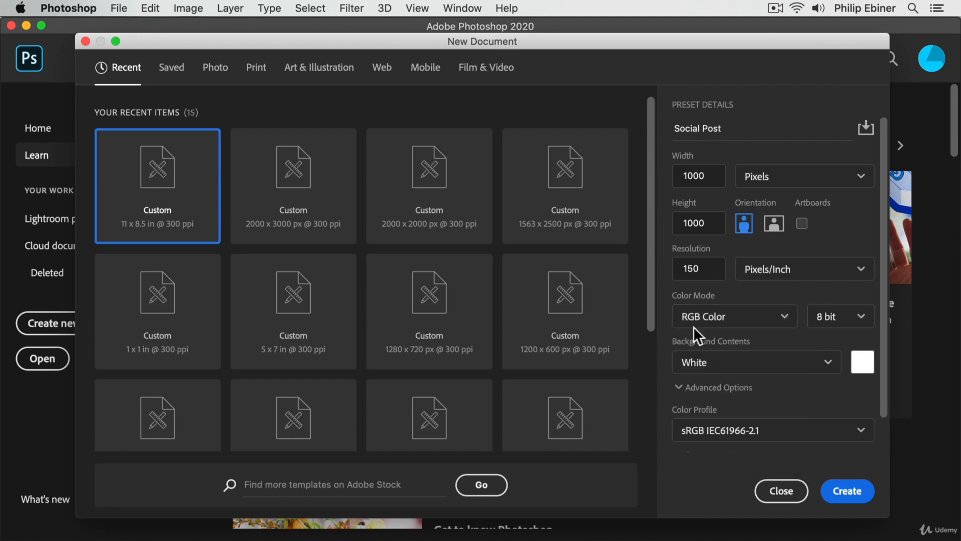
pyautogui.click(857, 317)
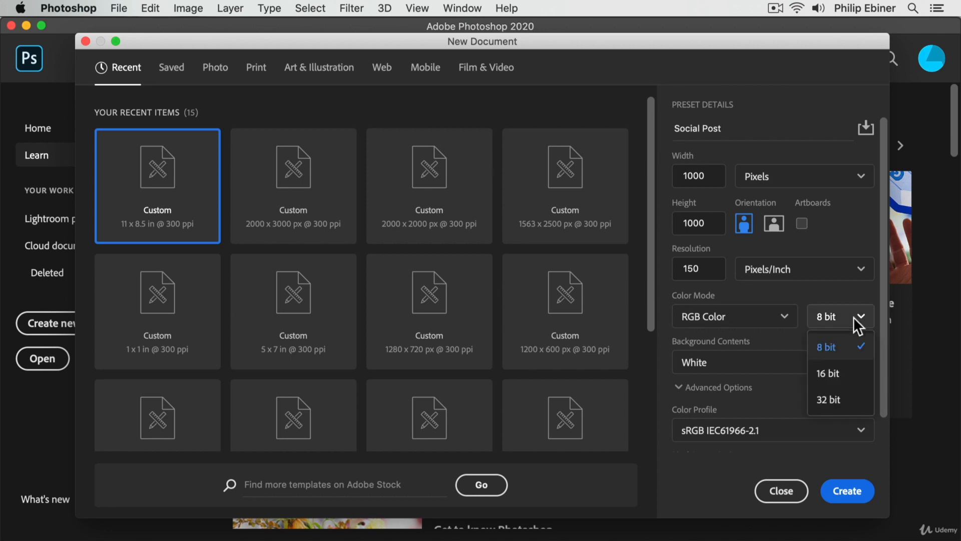
pyautogui.click(827, 299)
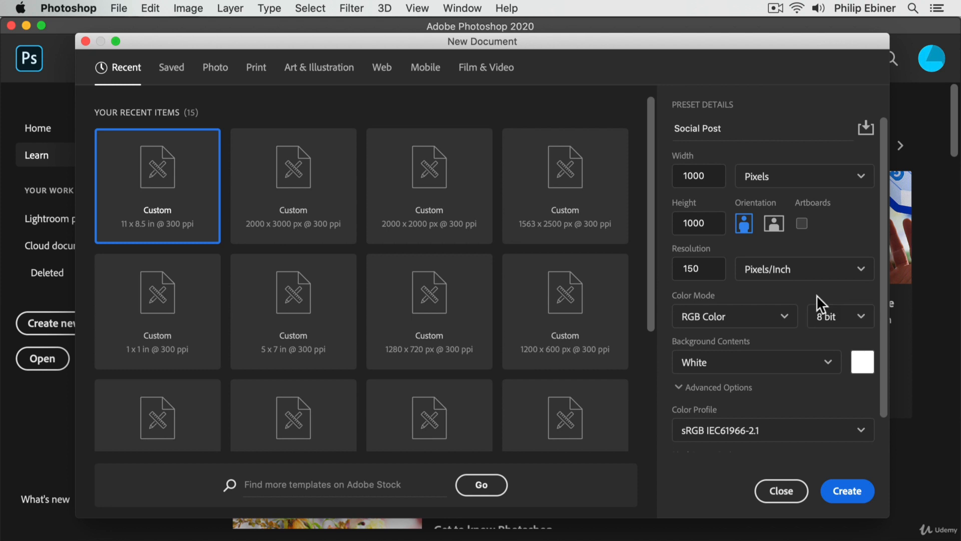
pyautogui.click(843, 331)
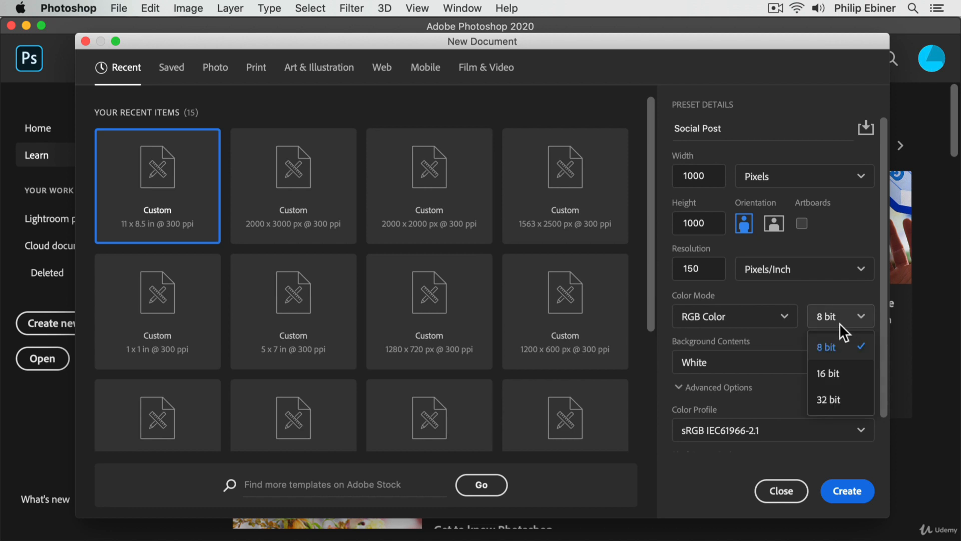
pyautogui.click(846, 302)
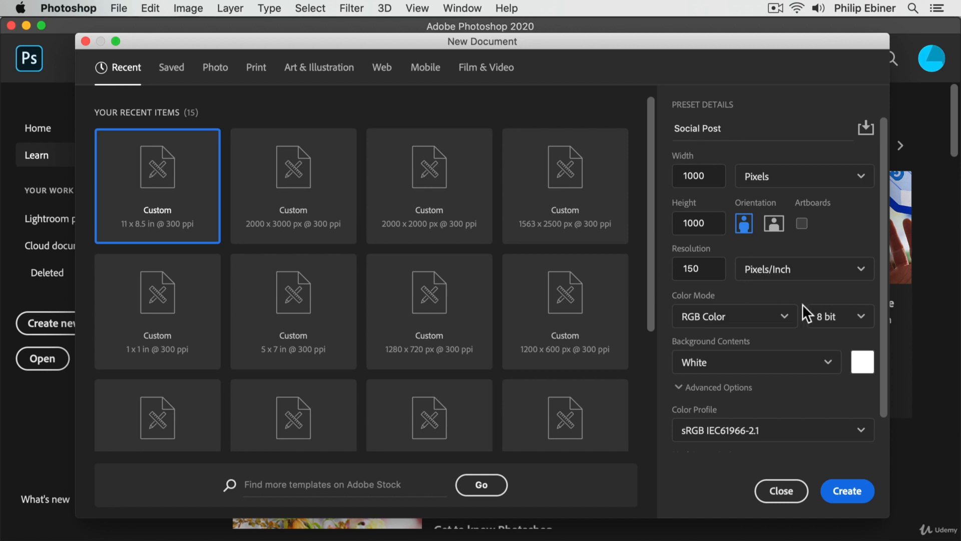
pyautogui.click(846, 318)
pyautogui.click(853, 280)
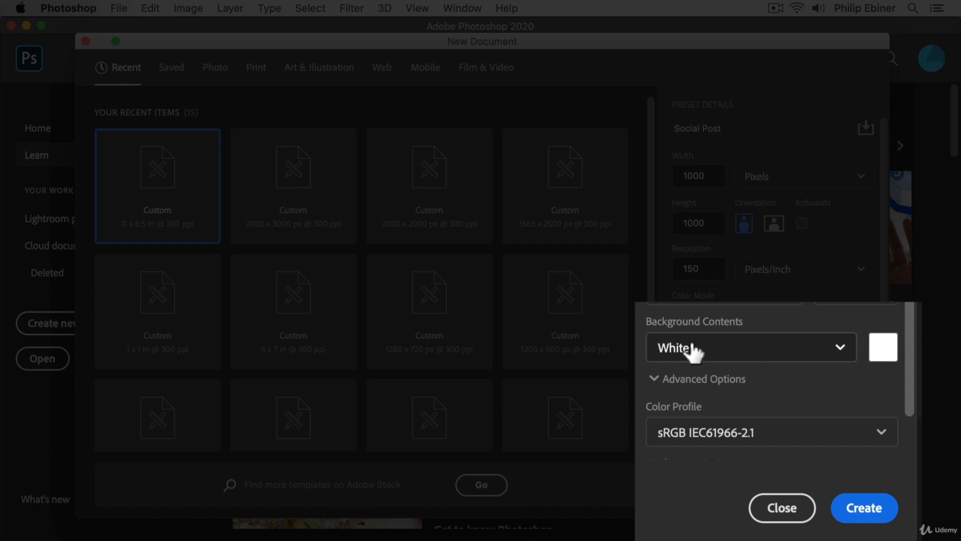
# Step: Examine the background contents choices and color swatch for the new document, keeping White
pyautogui.click(763, 342)
pyautogui.click(819, 335)
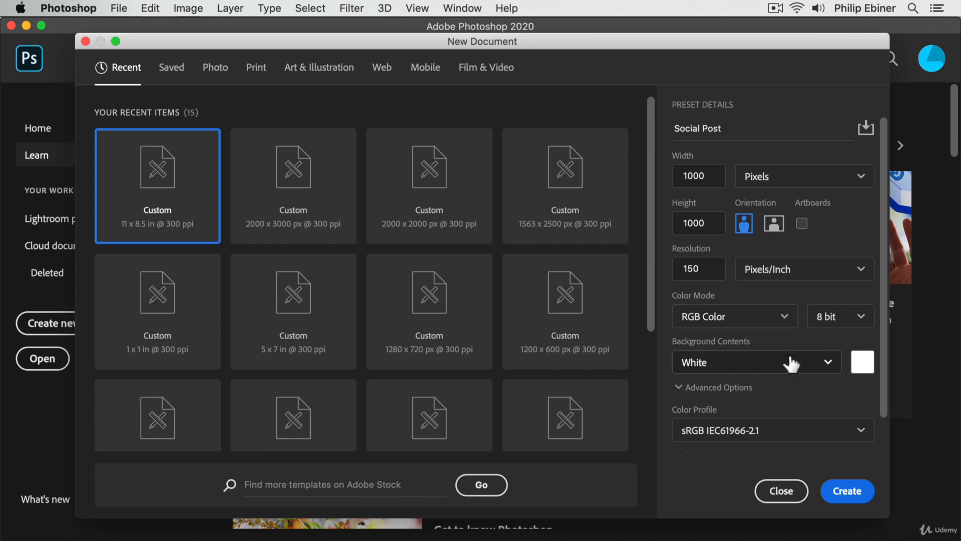
pyautogui.click(789, 382)
pyautogui.click(716, 388)
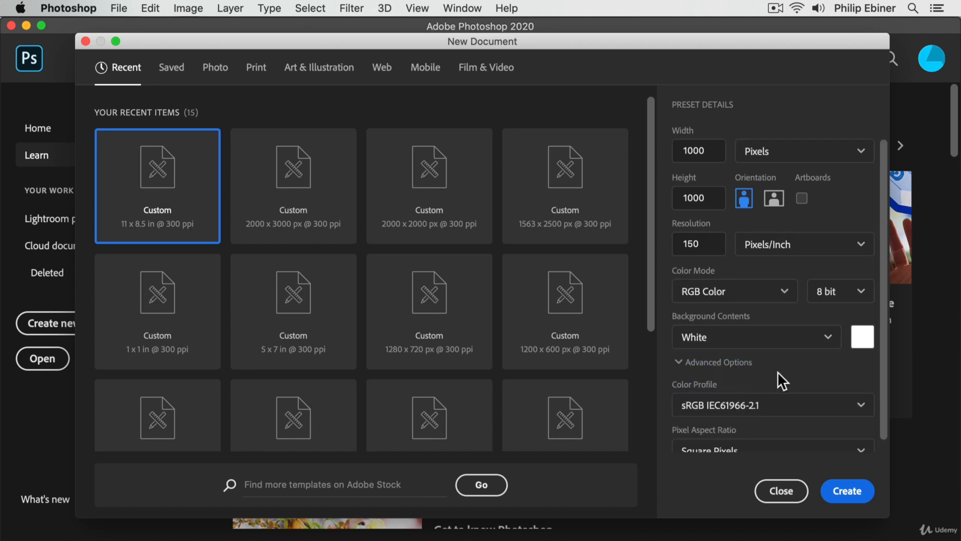
pyautogui.click(863, 337)
pyautogui.click(904, 385)
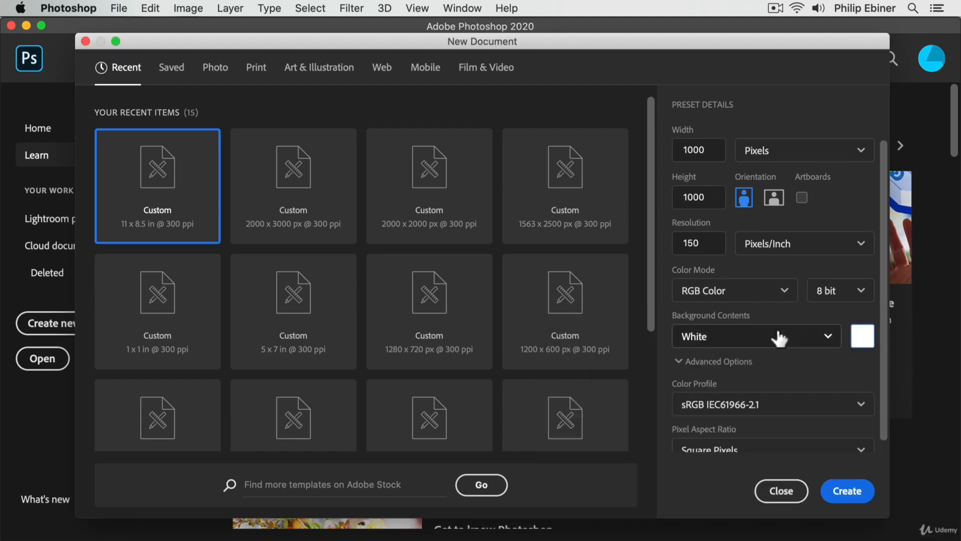
pyautogui.click(779, 335)
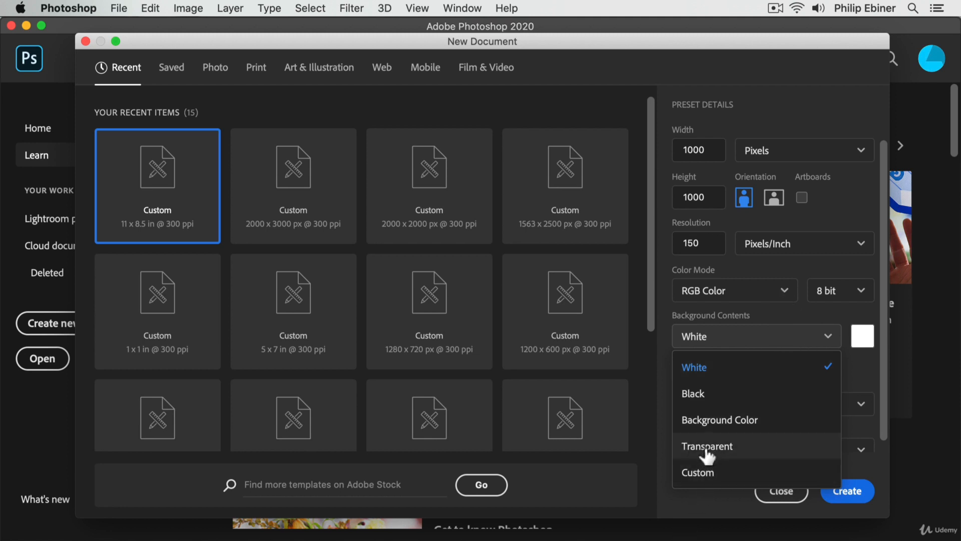
pyautogui.click(775, 325)
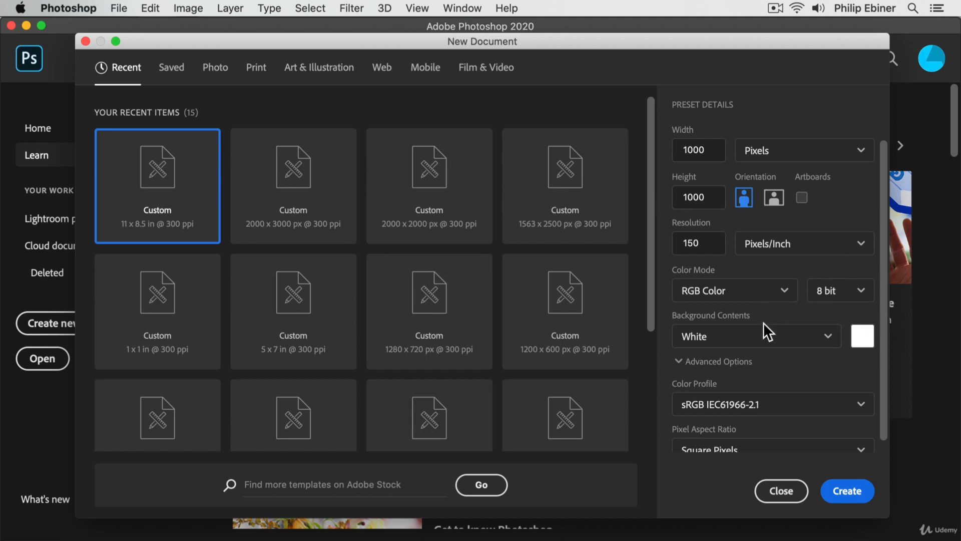
# Step: Examine the color profile and pixel aspect ratio choices in the advanced options, keeping sRGB IEC61966-2.1
pyautogui.scroll(-1, 786, 378)
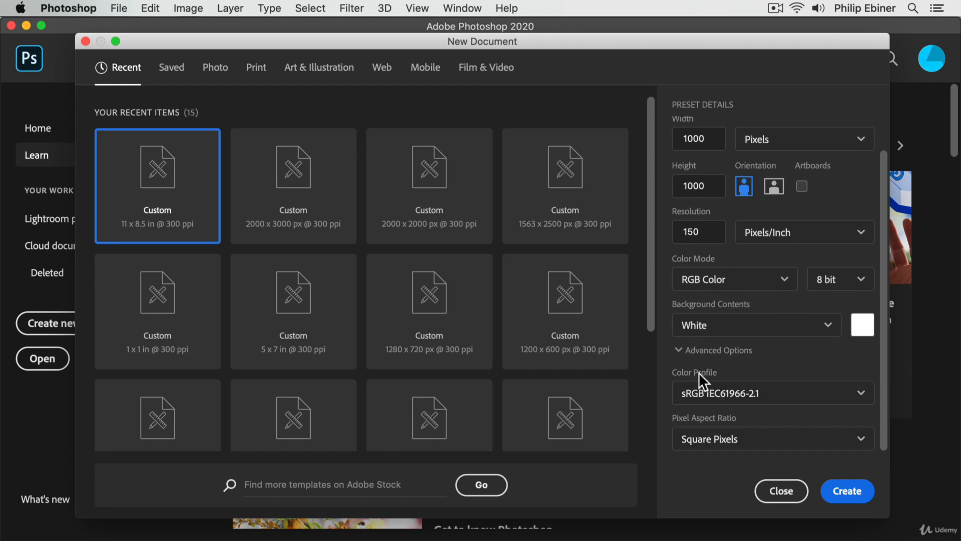
pyautogui.click(753, 395)
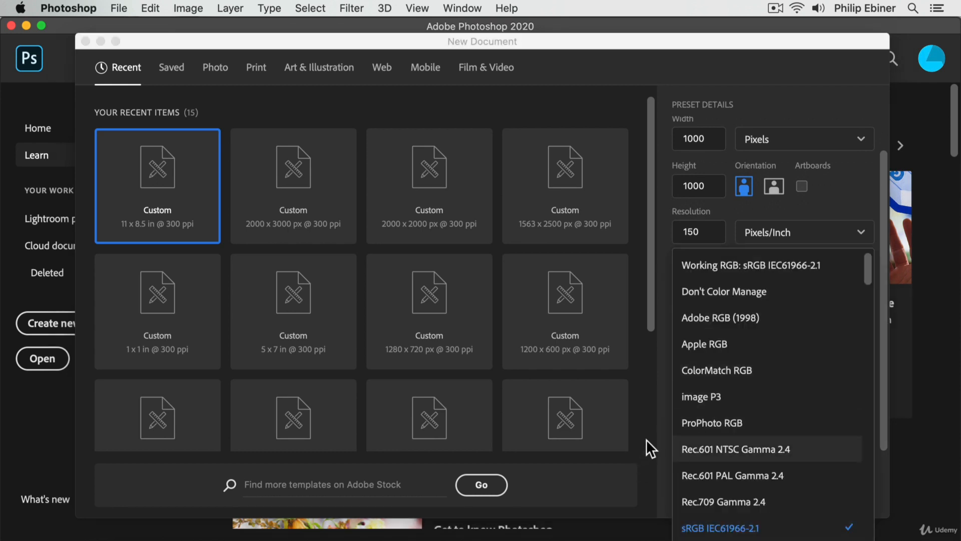
pyautogui.scroll(-5, 586, 449)
pyautogui.click(728, 444)
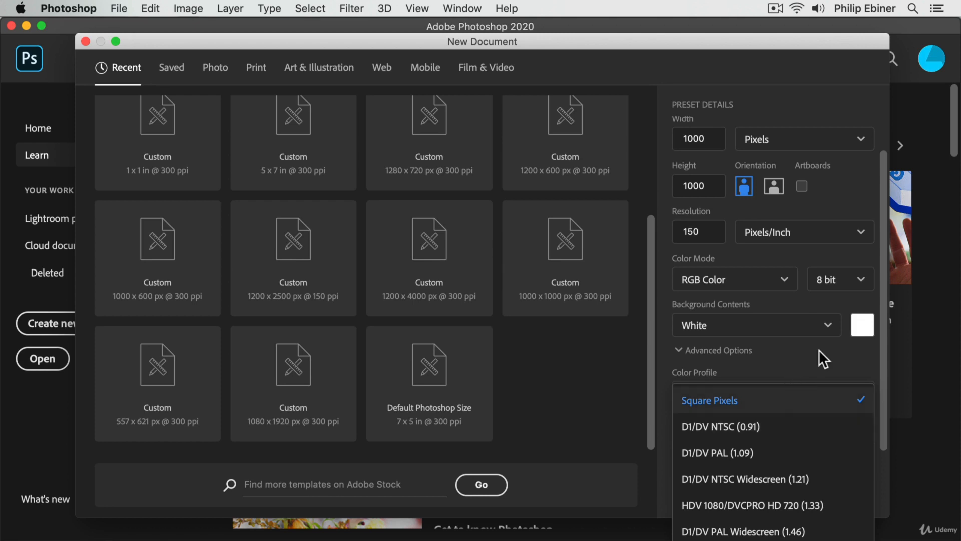
pyautogui.click(767, 359)
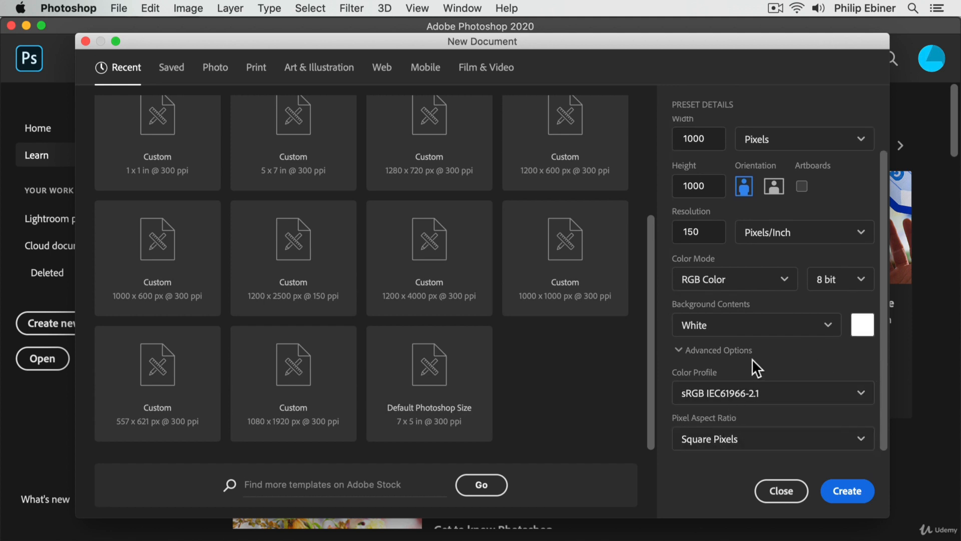
pyautogui.click(699, 401)
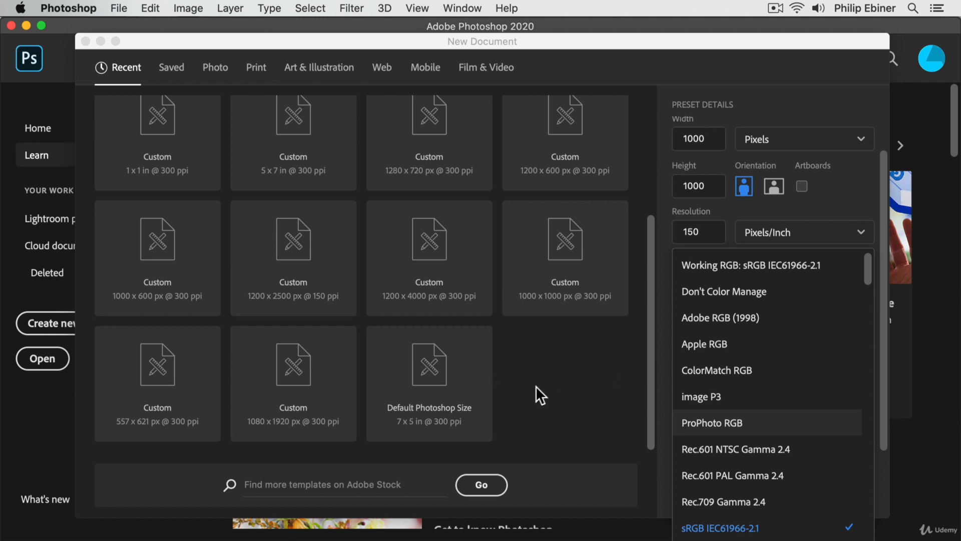
pyautogui.click(601, 398)
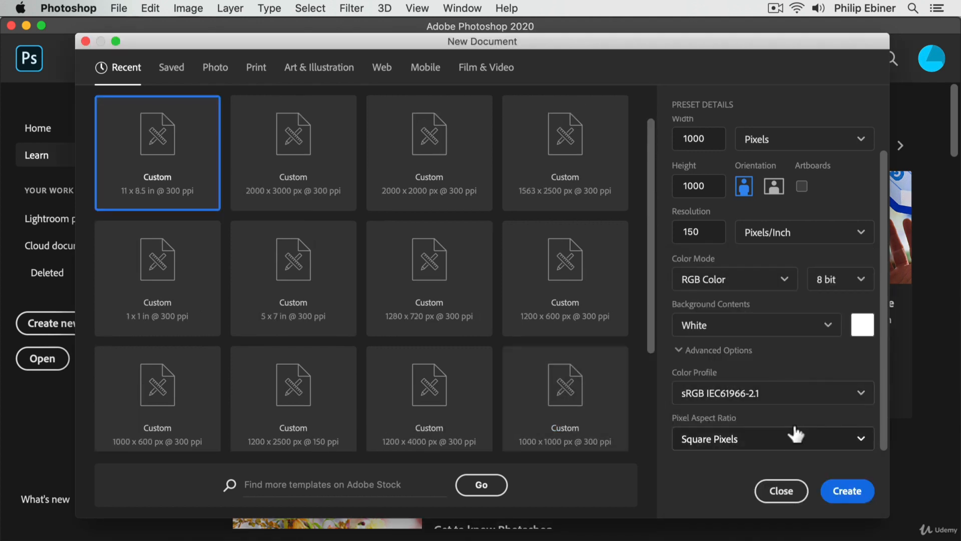
# Step: Keep Square Pixels as the pixel aspect ratio and create the Social Post document
pyautogui.click(796, 429)
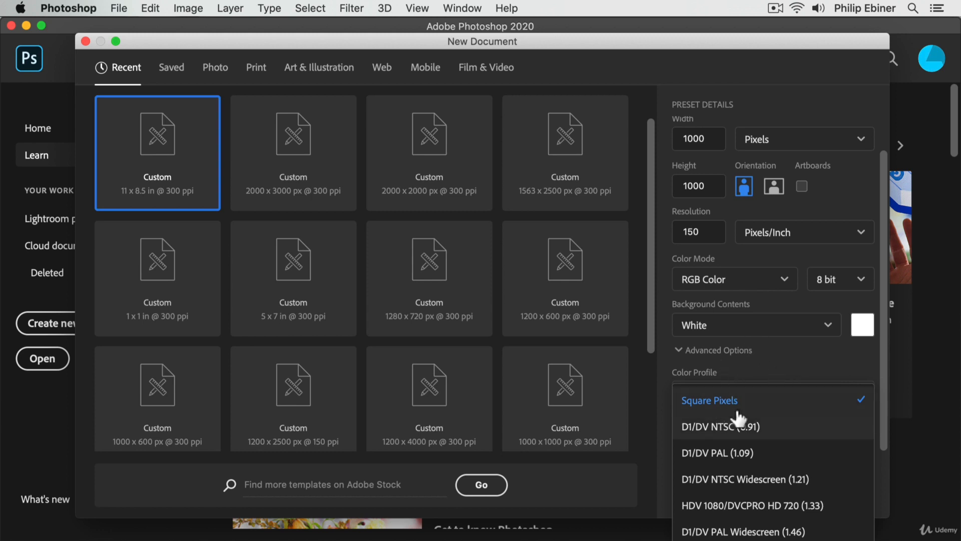
pyautogui.click(788, 362)
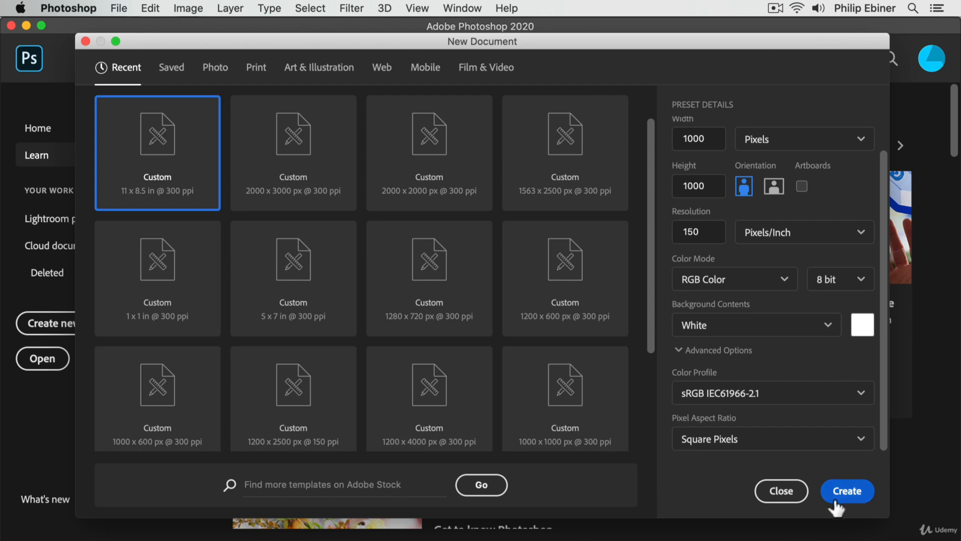
pyautogui.click(850, 497)
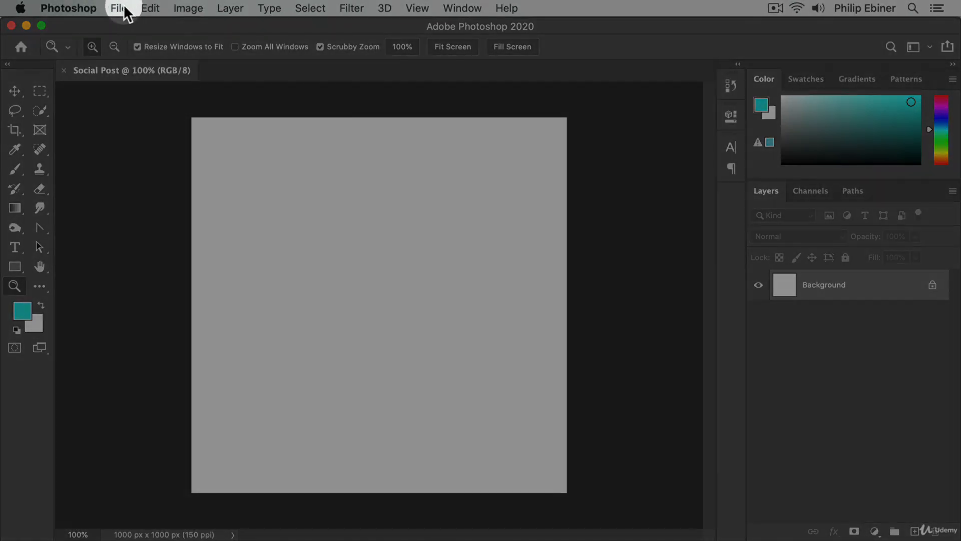
# Step: Create another new 1000 x 1000 pixel document with its background contents set to Black
pyautogui.click(120, 9)
pyautogui.click(129, 26)
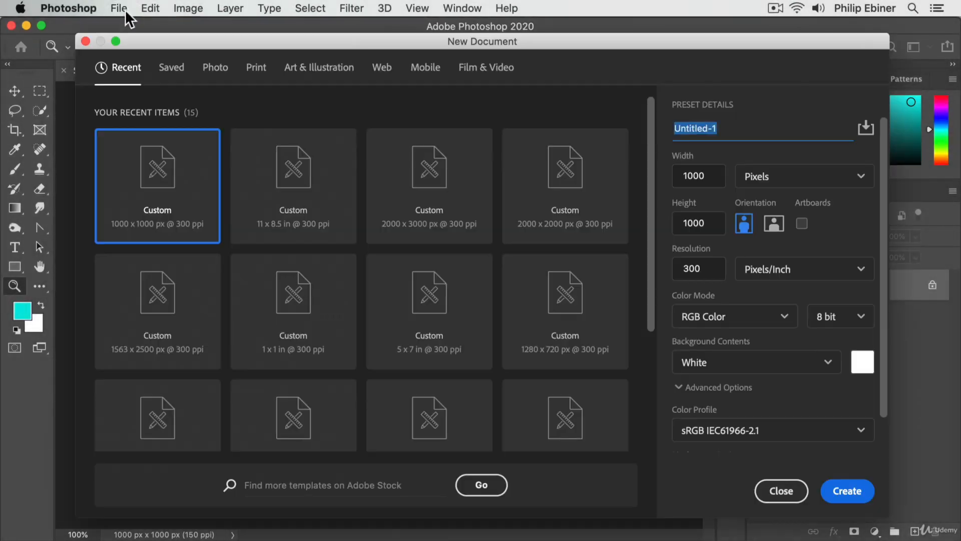
pyautogui.click(831, 365)
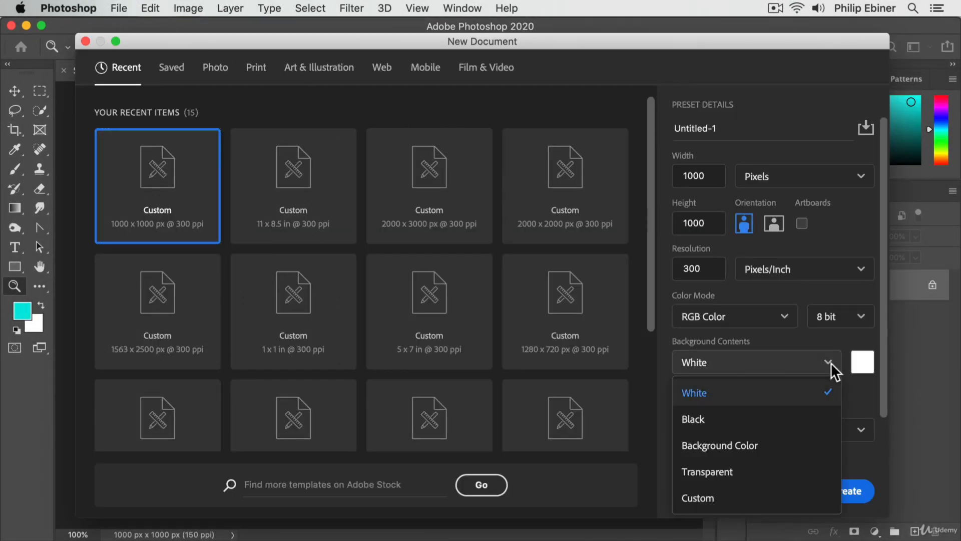
pyautogui.click(749, 421)
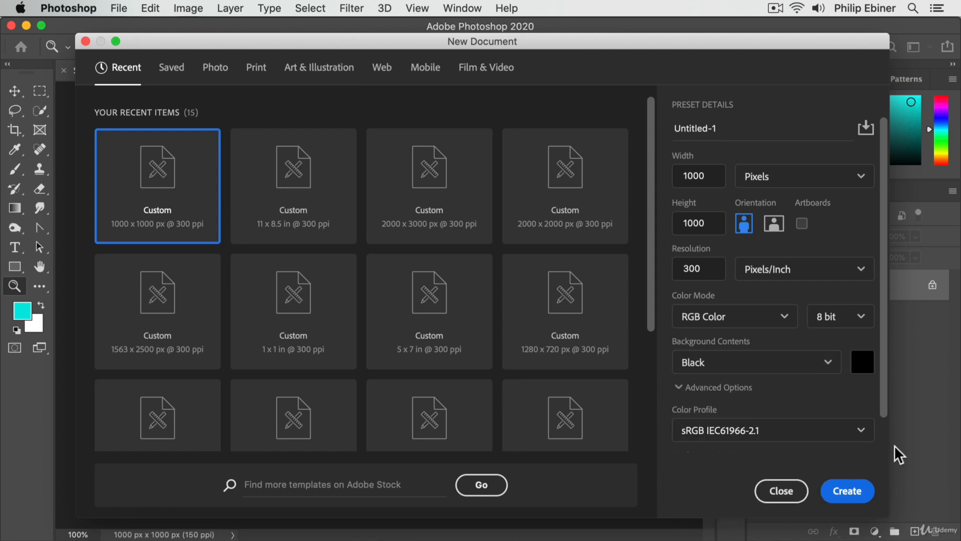
pyautogui.click(848, 490)
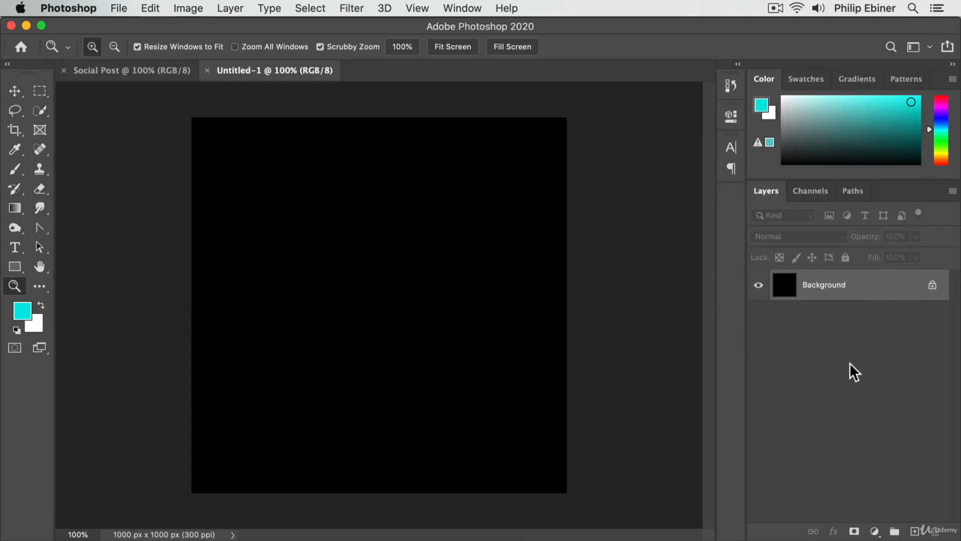
# Step: Create a third new 1000 x 1000 pixel document with its background contents set to Transparent
pyautogui.click(124, 6)
pyautogui.click(131, 28)
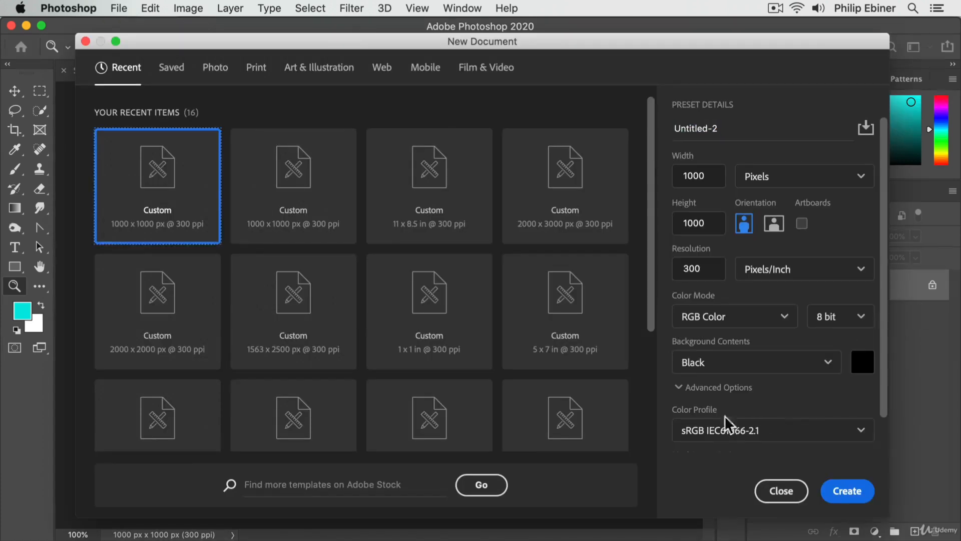
pyautogui.click(721, 362)
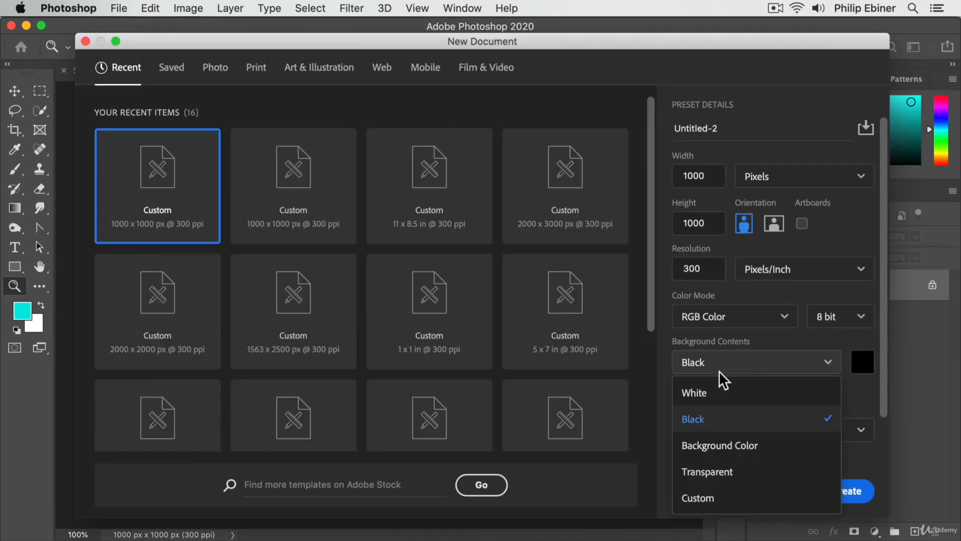
pyautogui.click(720, 471)
pyautogui.click(857, 488)
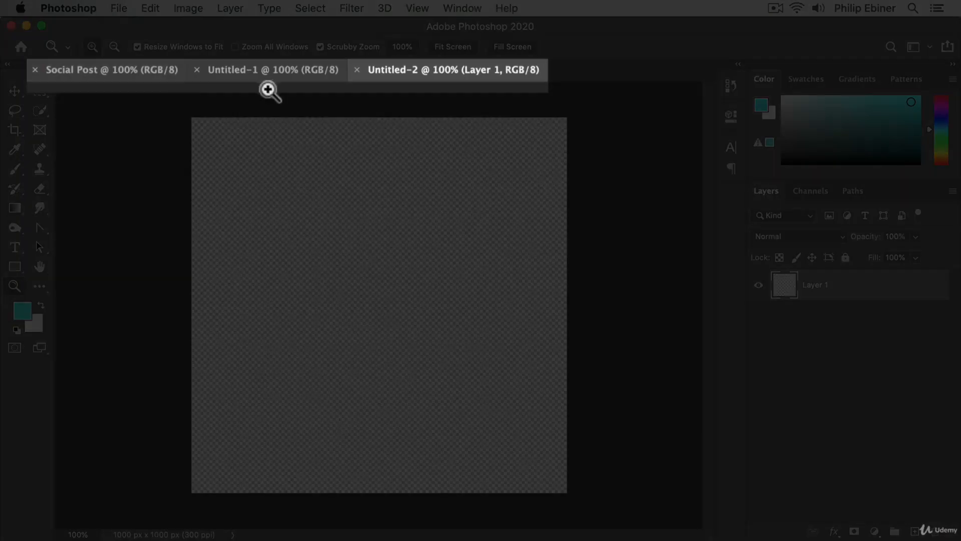
# Step: Switch between the open Untitled-1 and Social Post documents, ending on Untitled-1
pyautogui.click(293, 69)
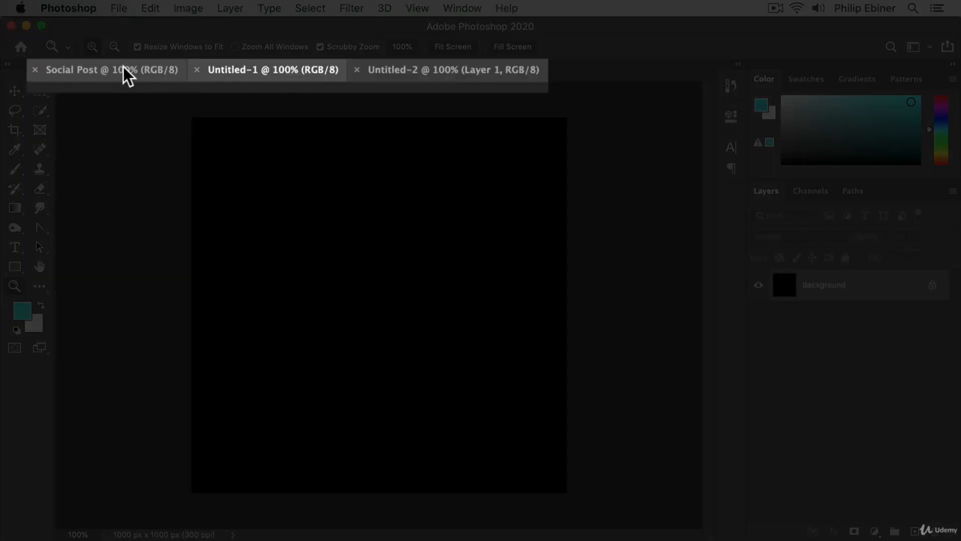
pyautogui.click(117, 70)
pyautogui.click(290, 69)
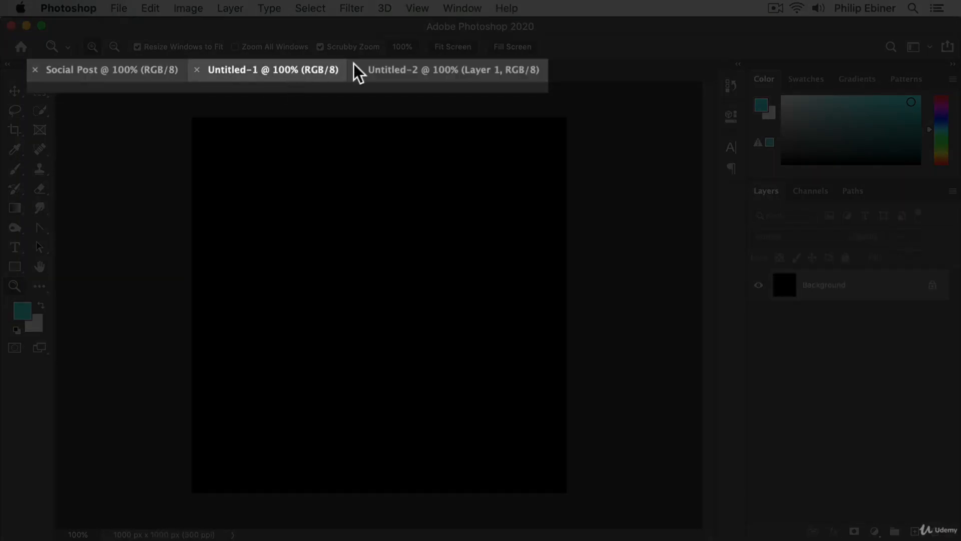
# Step: Compare the white, black and transparent canvases by switching among the Social Post, Untitled-1 and Untitled-2 documents
pyautogui.click(456, 68)
pyautogui.click(299, 68)
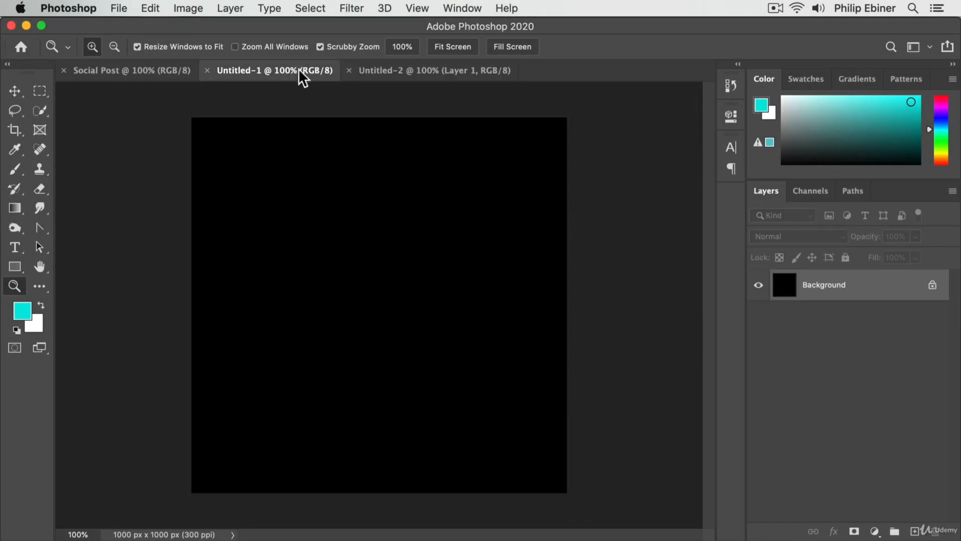
pyautogui.click(124, 70)
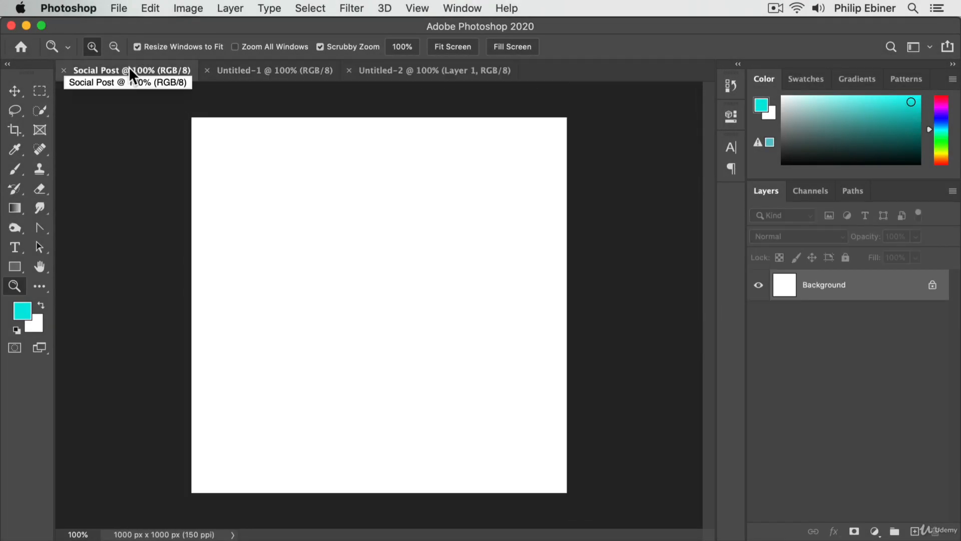
pyautogui.click(376, 70)
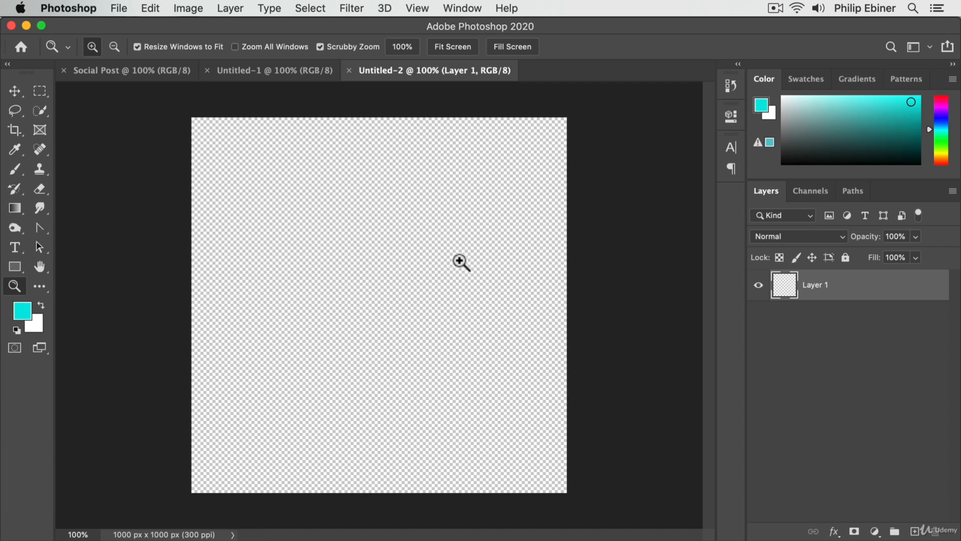
pyautogui.click(265, 71)
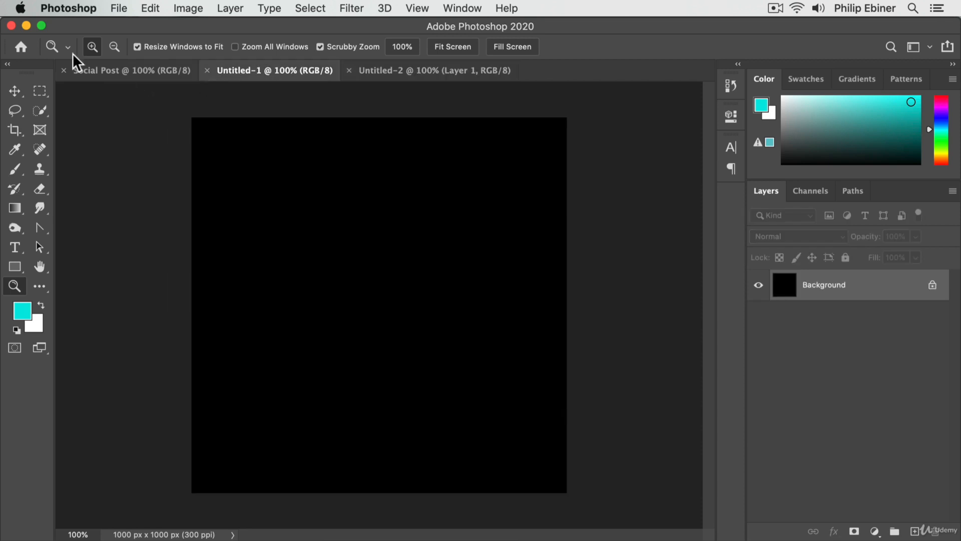
# Step: Unlock the Background layer of the Social Post document and toggle its visibility off and on twice, leaving it shown
pyautogui.click(130, 69)
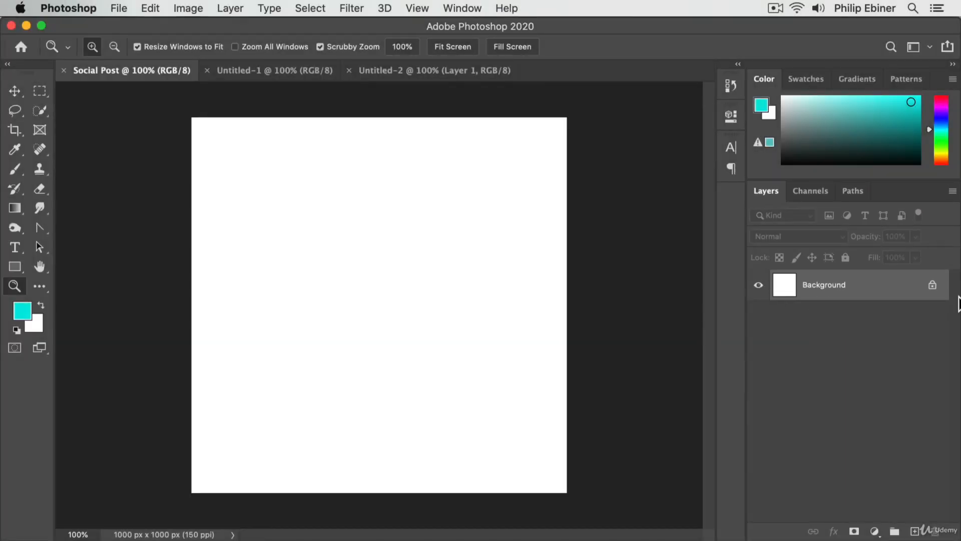
pyautogui.click(932, 289)
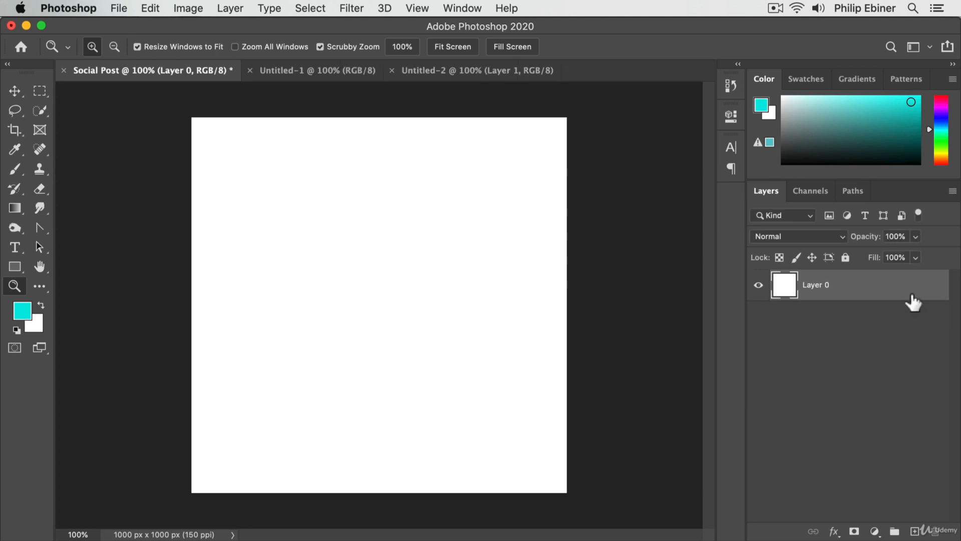
pyautogui.click(759, 286)
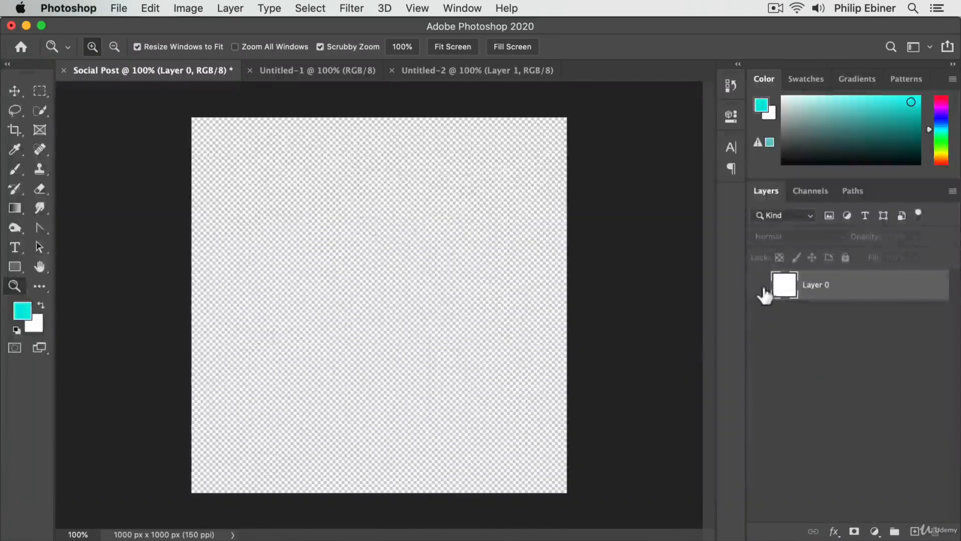
pyautogui.click(759, 287)
pyautogui.click(757, 287)
pyautogui.click(759, 286)
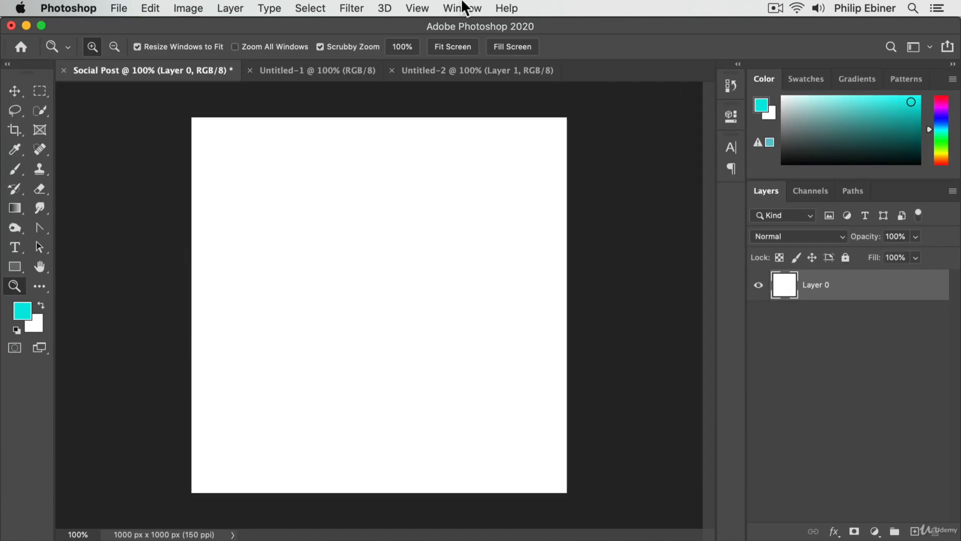
# Step: Unlock the black Background layer in Untitled-1 and toggle its visibility off and on twice, leaving it shown
pyautogui.click(294, 72)
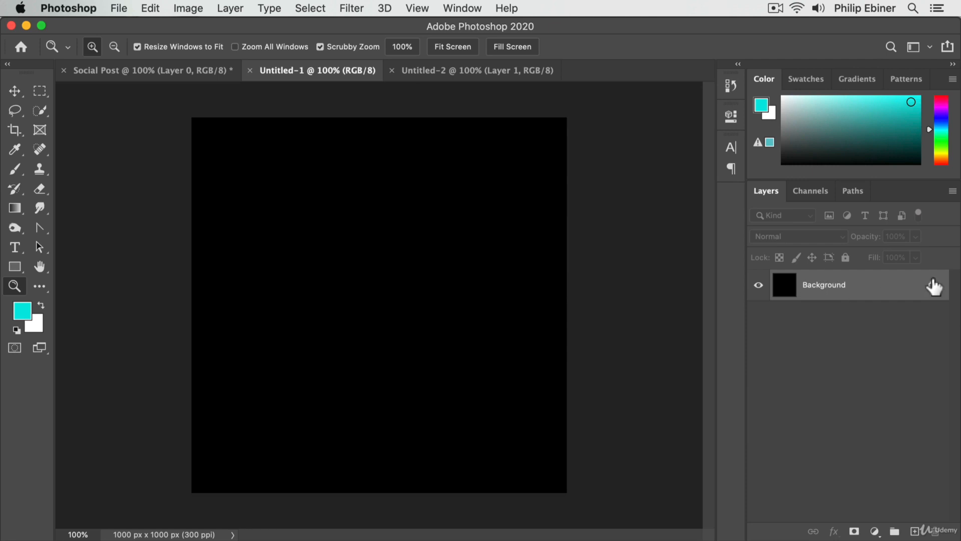
pyautogui.click(932, 287)
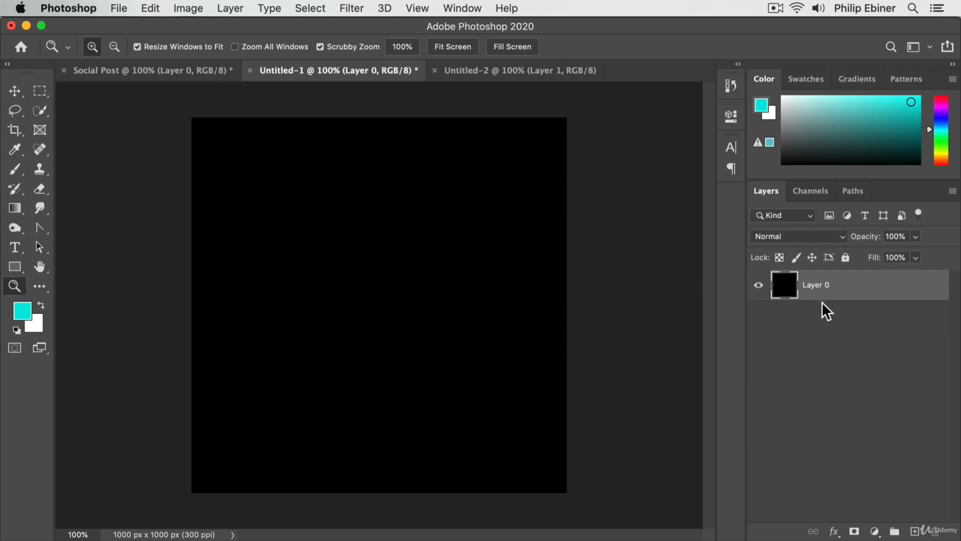
pyautogui.click(758, 285)
pyautogui.click(759, 290)
pyautogui.click(760, 289)
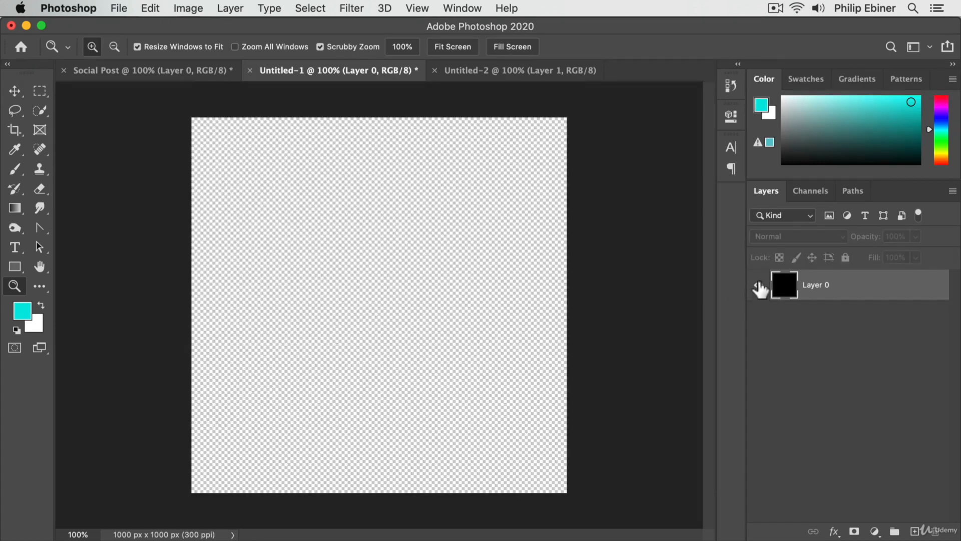
pyautogui.click(759, 286)
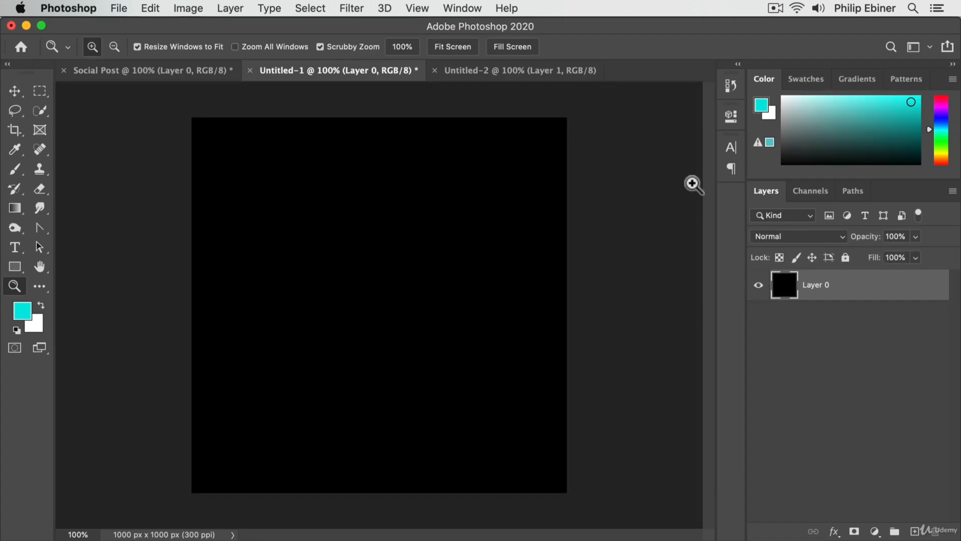
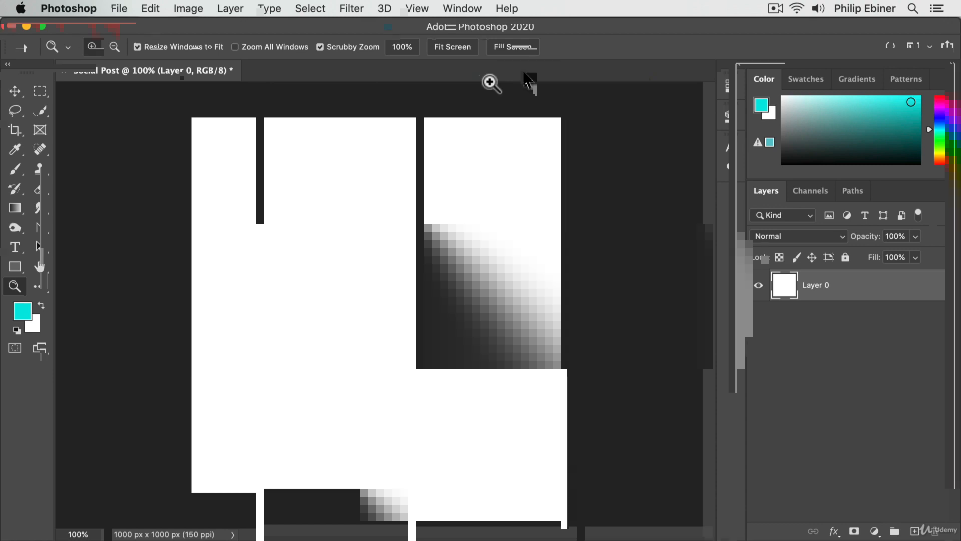
# Step: Switch to Finder and bring Bird.jpg from the Project 1 Photos folder into the Social Post document, committing the placement
pyautogui.click(518, 65)
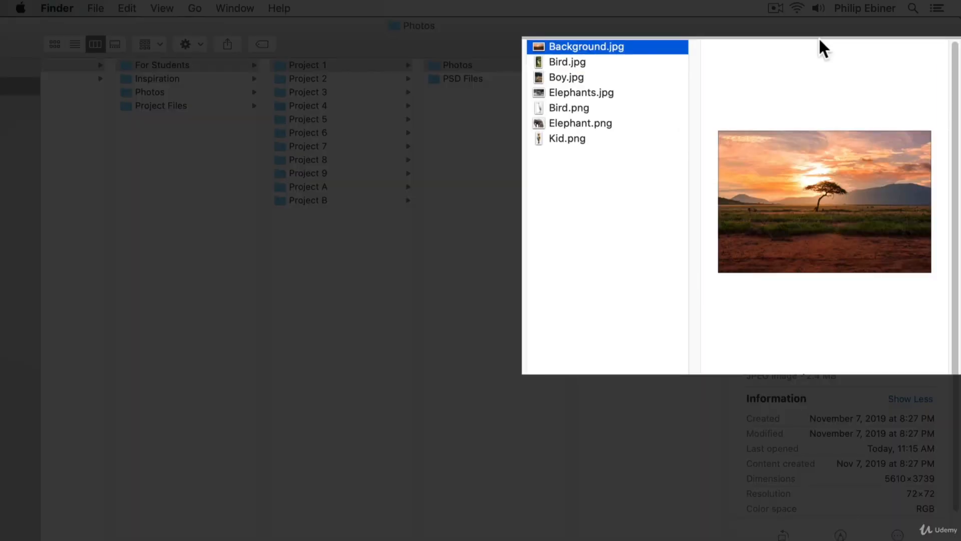
pyautogui.click(559, 63)
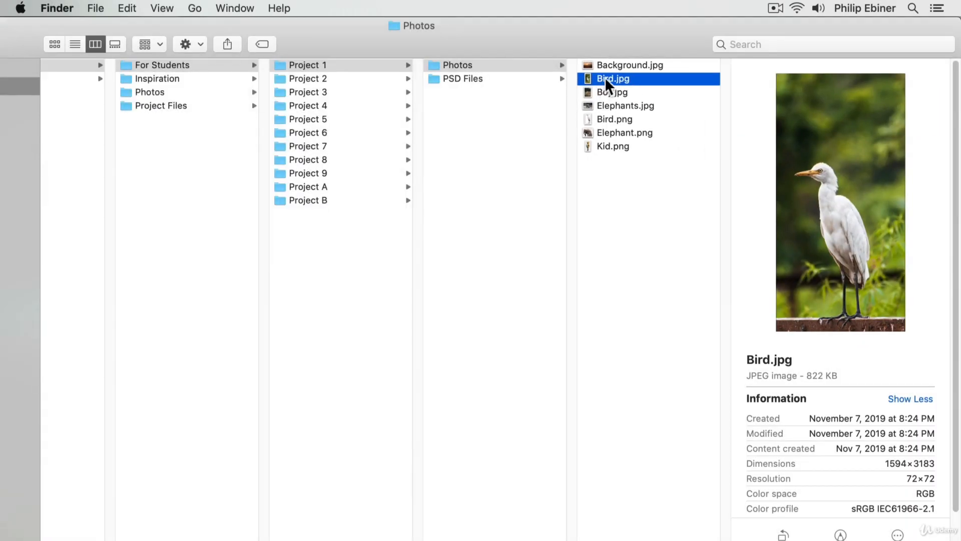
pyautogui.moveTo(605, 77); pyautogui.dragTo(822, 146)
pyautogui.press('super')
pyautogui.press('super+Tab')
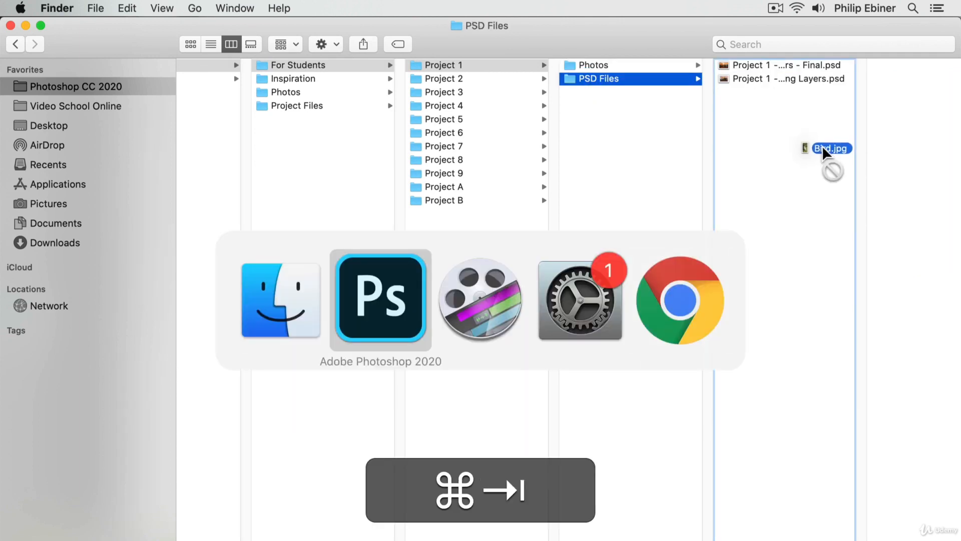
pyautogui.moveTo(822, 145); pyautogui.dragTo(325, 291)
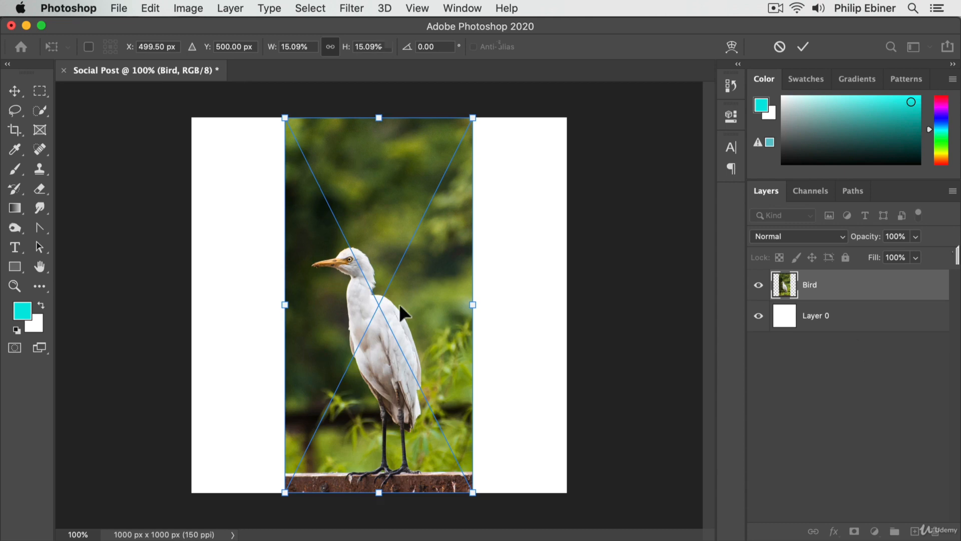
pyautogui.press('Return')
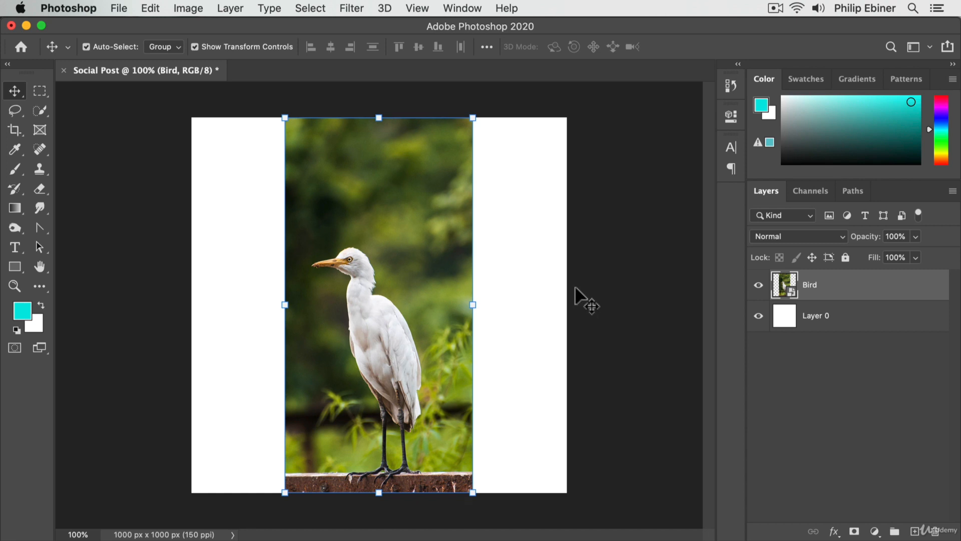
# Step: Move the Bird photo around the canvas and scale it down proportionally to about 12.46%
pyautogui.moveTo(364, 181); pyautogui.dragTo(252, 196)
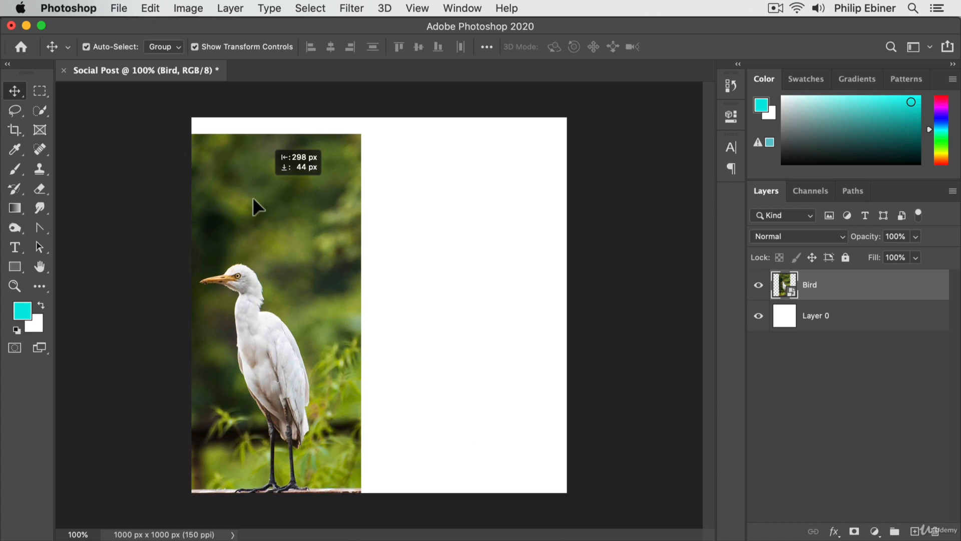
pyautogui.moveTo(253, 197); pyautogui.dragTo(406, 269)
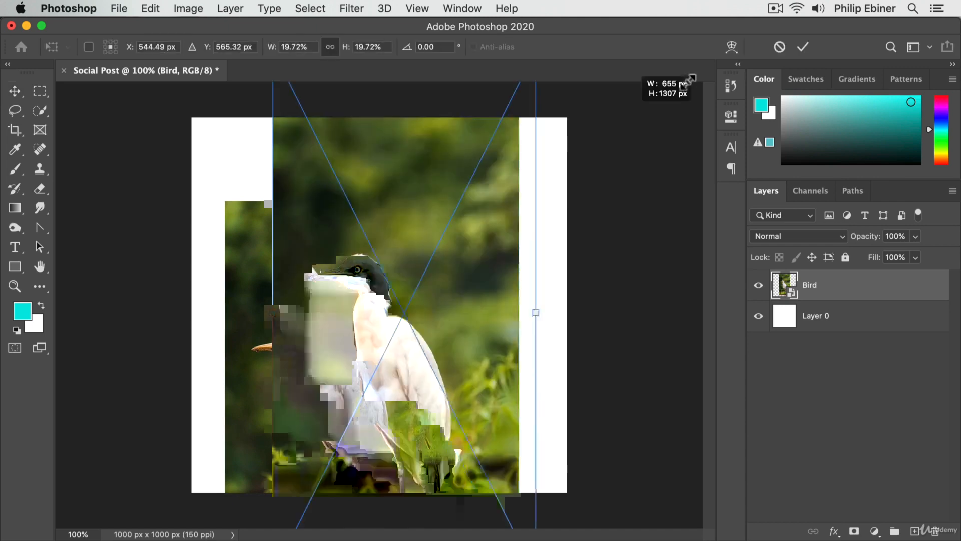
pyautogui.moveTo(690, 79); pyautogui.dragTo(629, 183)
pyautogui.moveTo(327, 406); pyautogui.dragTo(370, 310)
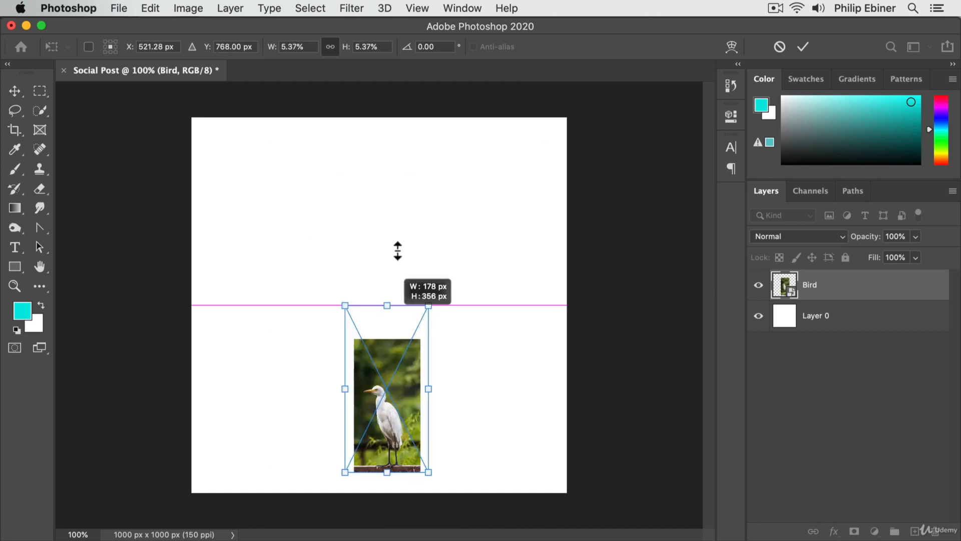
pyautogui.moveTo(395, 250); pyautogui.dragTo(388, 150)
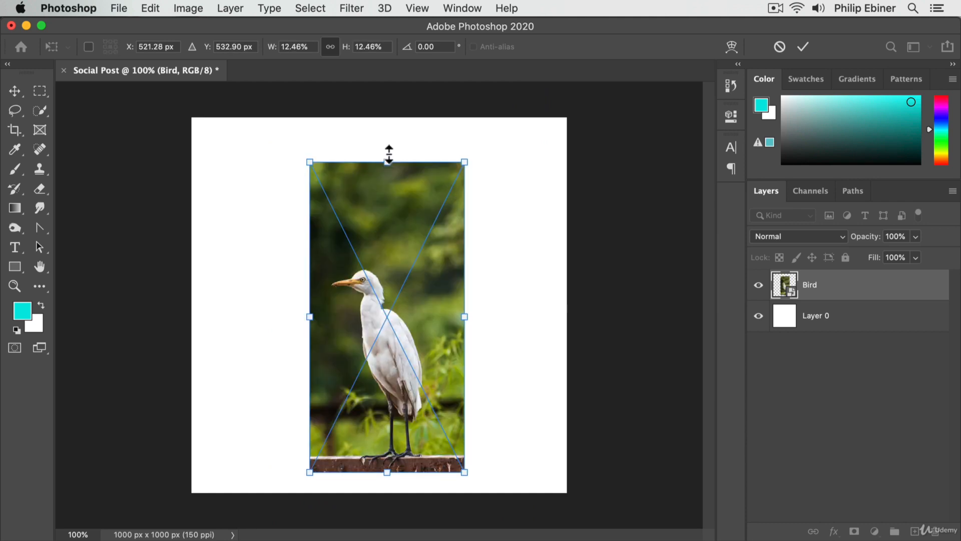
# Step: Scale the Bird photo to about 15.34% and align it with the canvas's left edge so it covers the full height
pyautogui.moveTo(375, 220); pyautogui.dragTo(293, 213)
pyautogui.moveTo(347, 151); pyautogui.dragTo(382, 77)
pyautogui.moveTo(334, 223); pyautogui.dragTo(353, 258)
pyautogui.moveTo(353, 258); pyautogui.dragTo(338, 255)
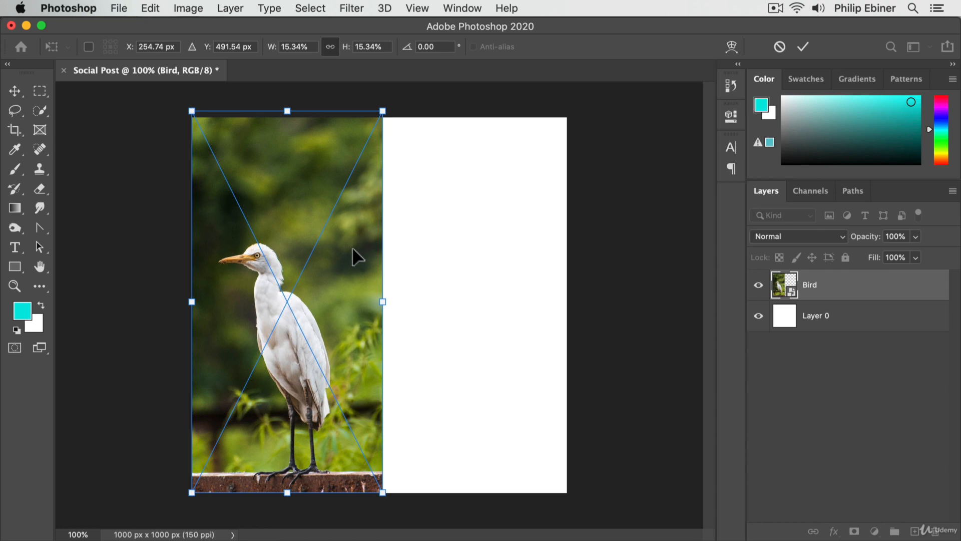
pyautogui.press('Return')
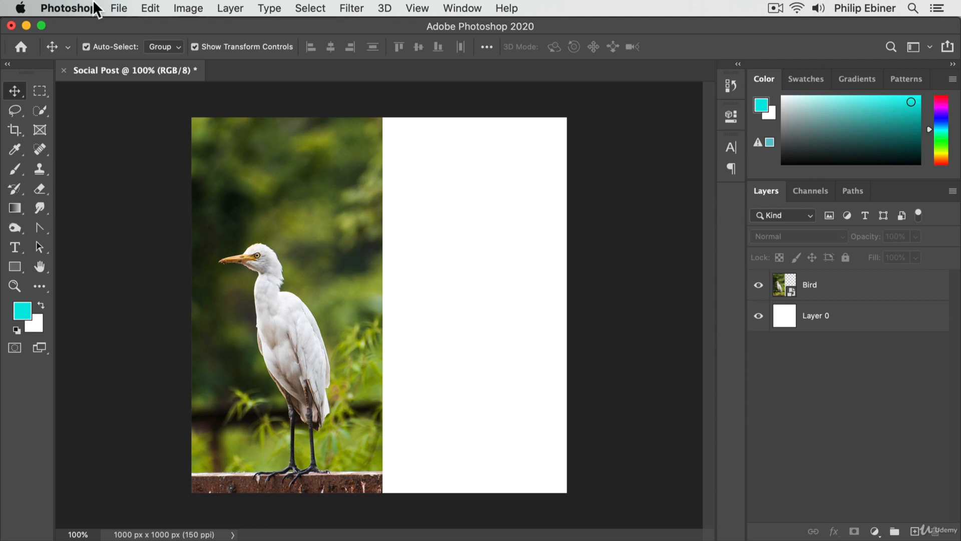
# Step: Place Boy.jpg from the Photos folder into the Social Post document as a linked image
pyautogui.click(120, 8)
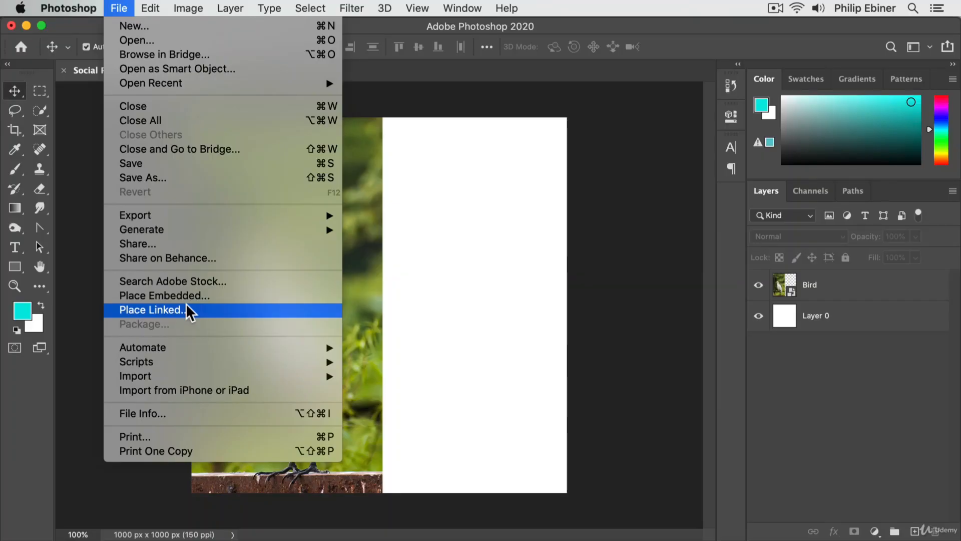
pyautogui.click(188, 309)
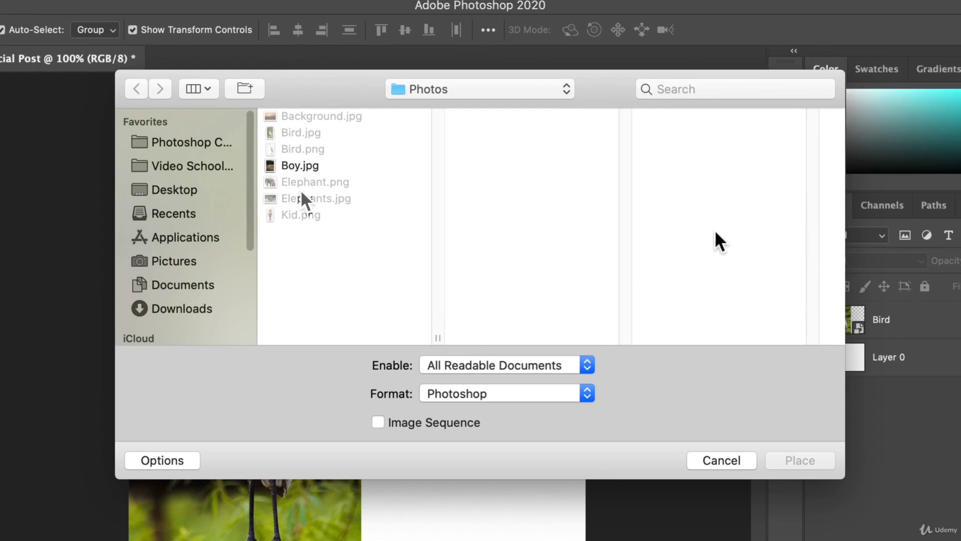
pyautogui.click(300, 166)
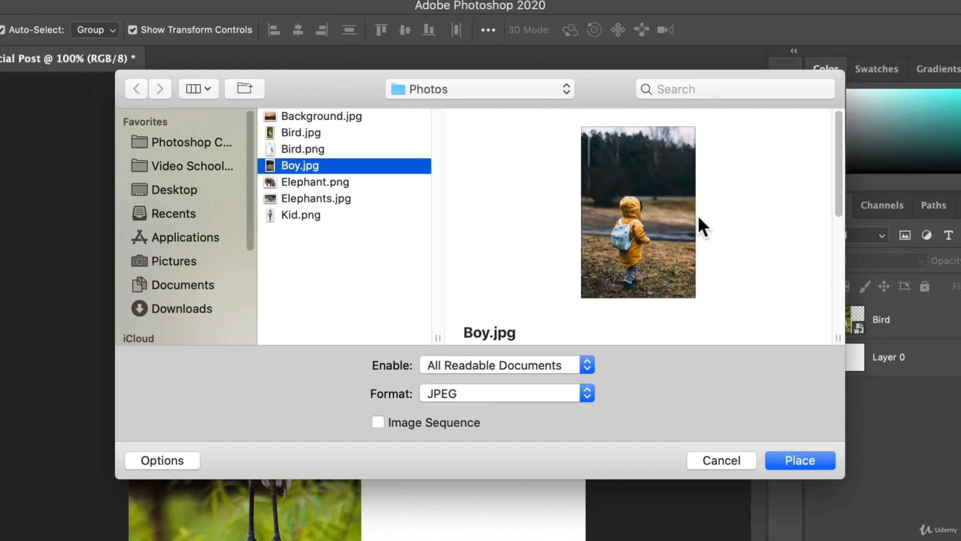
pyautogui.click(800, 460)
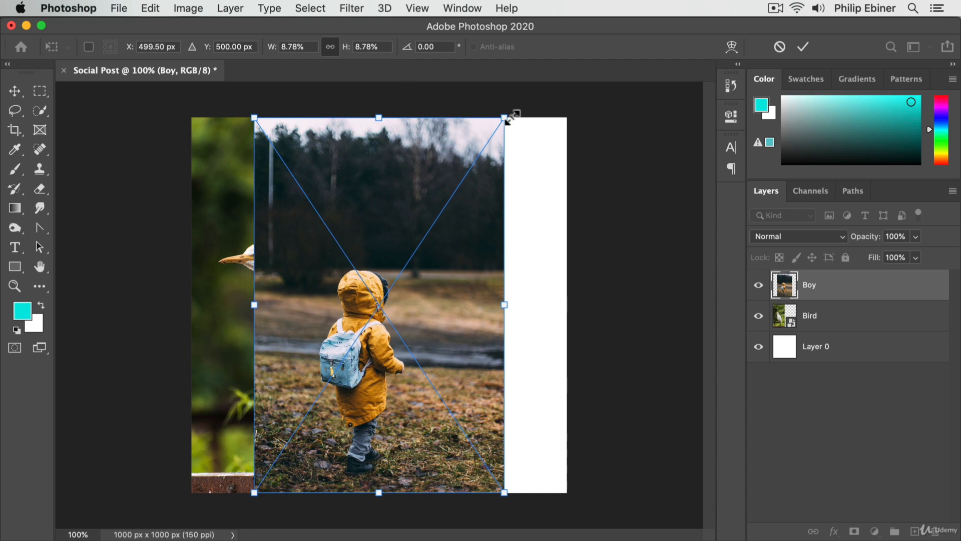
# Step: Scale the Boy photo to about 11.61% and move it over the right half of the canvas beside the bird
pyautogui.moveTo(511, 118); pyautogui.dragTo(622, 18)
pyautogui.moveTo(439, 231); pyautogui.dragTo(513, 262)
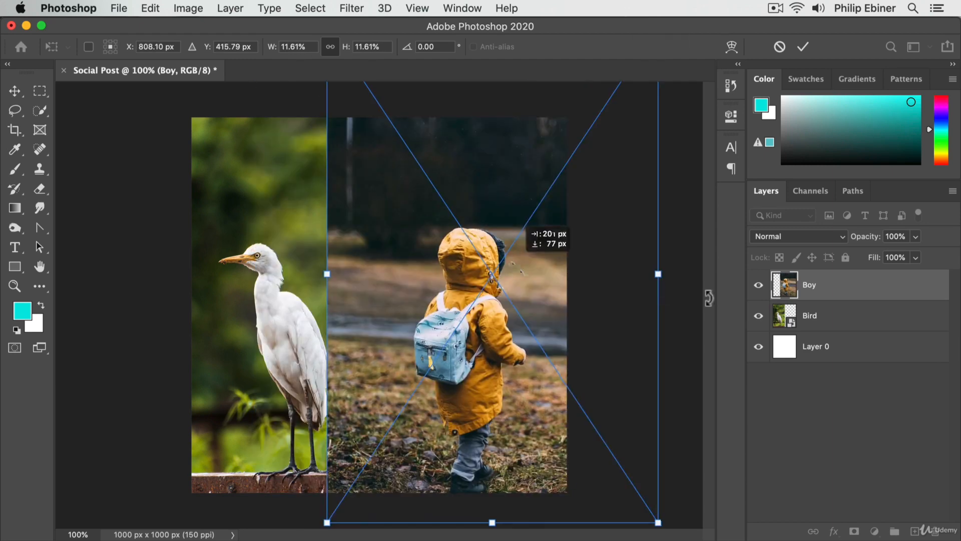
pyautogui.moveTo(404, 238); pyautogui.dragTo(442, 255)
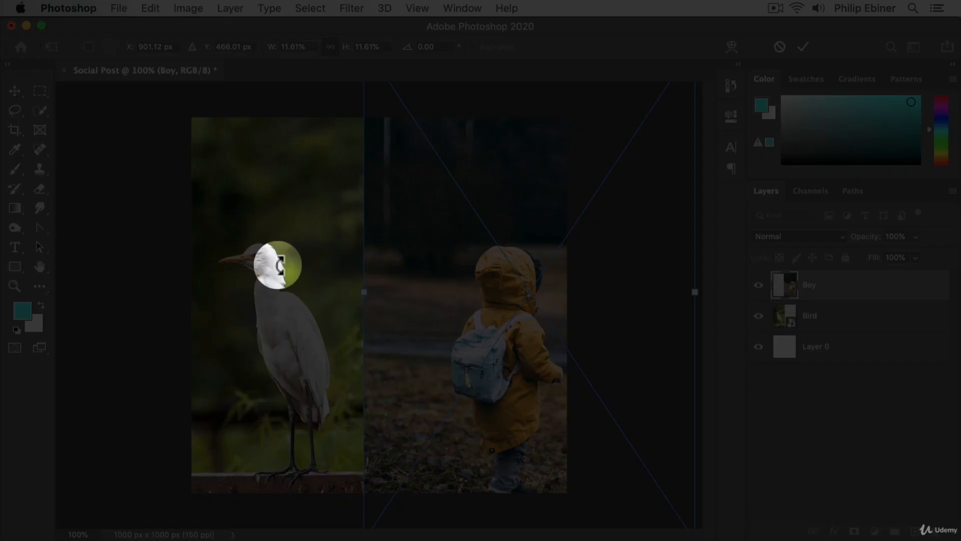
# Step: Rotate the Boy photo about 13 degrees, and undo the rotation and the preceding move
pyautogui.moveTo(272, 264); pyautogui.dragTo(275, 206)
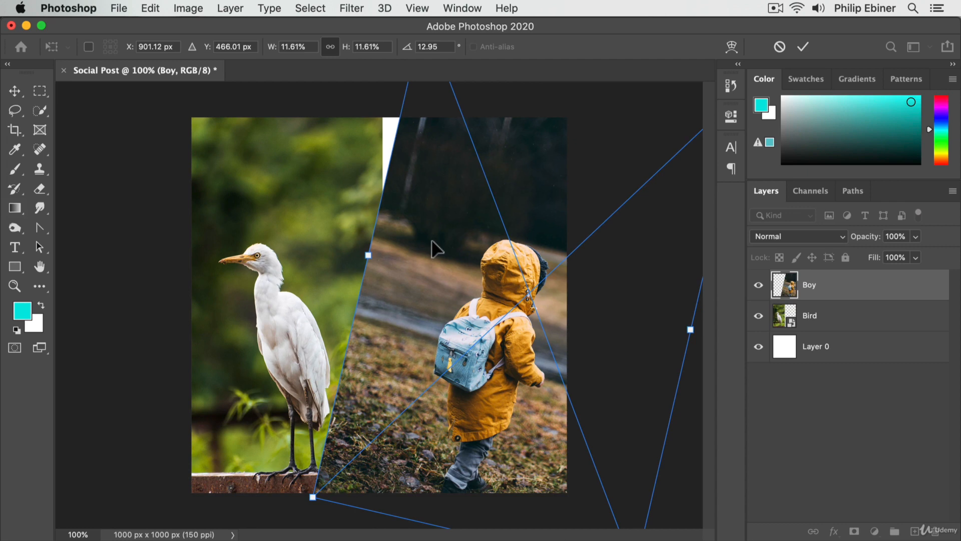
pyautogui.press('super+z')
pyautogui.press('super+z')
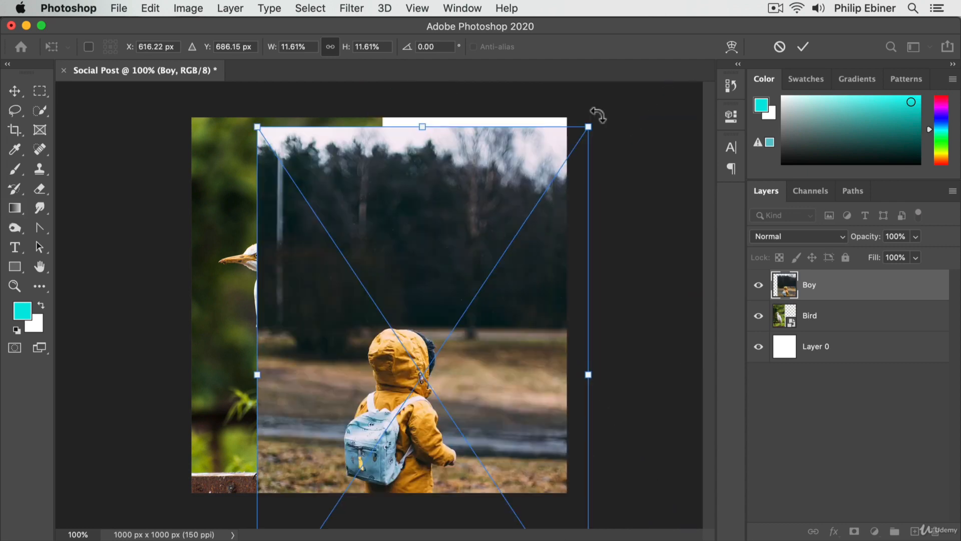
# Step: Scale the Boy photo to about 9.48%, and try rotating it before returning it to 0°
pyautogui.moveTo(399, 126); pyautogui.dragTo(437, 148)
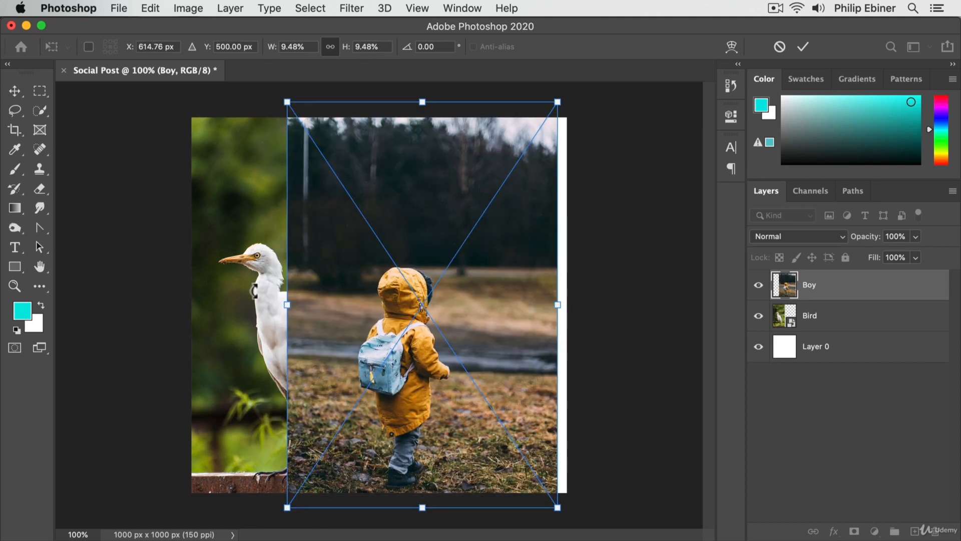
pyautogui.moveTo(254, 291); pyautogui.dragTo(196, 238)
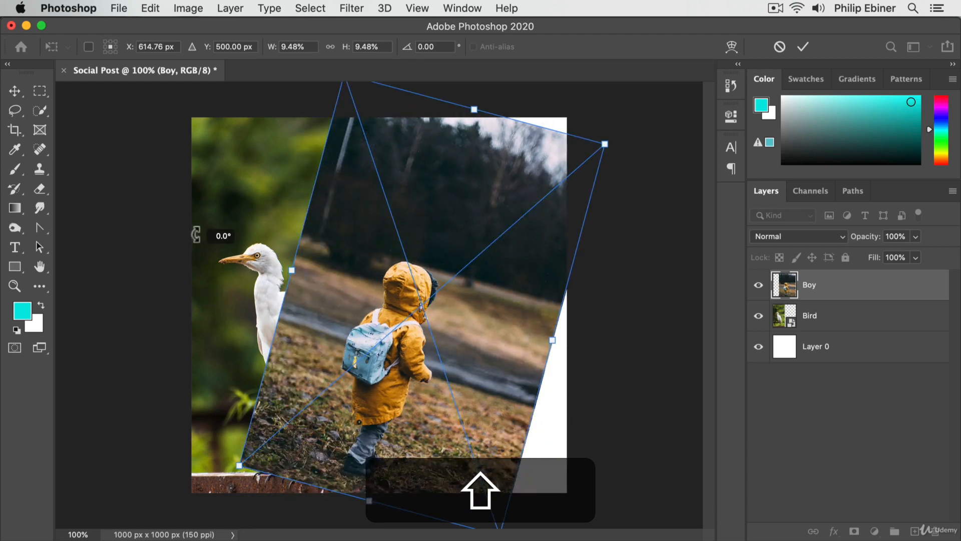
pyautogui.moveTo(196, 234); pyautogui.dragTo(563, 90)
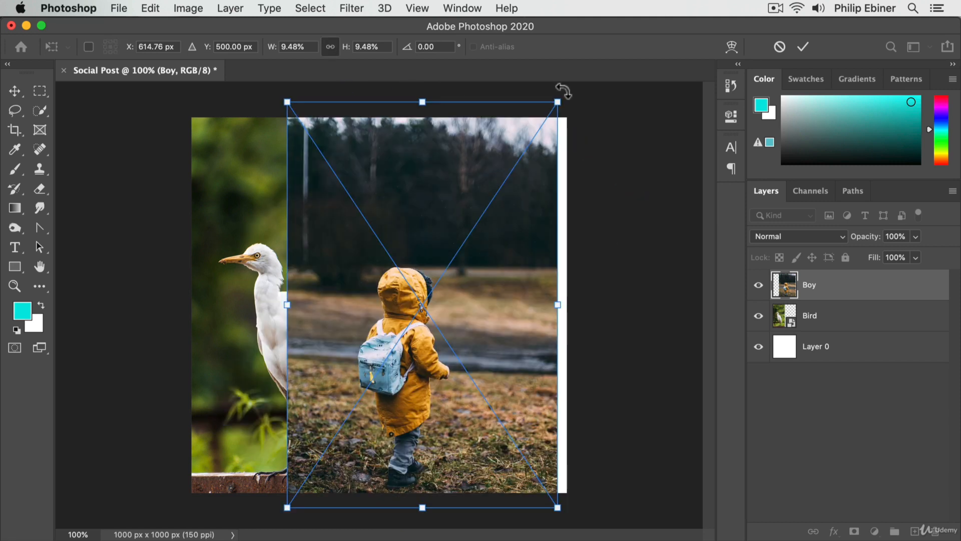
# Step: Stretch the Boy photo out of proportion to about 11.30% width and 6.53% height, and undo the stretch
pyautogui.press('shift')
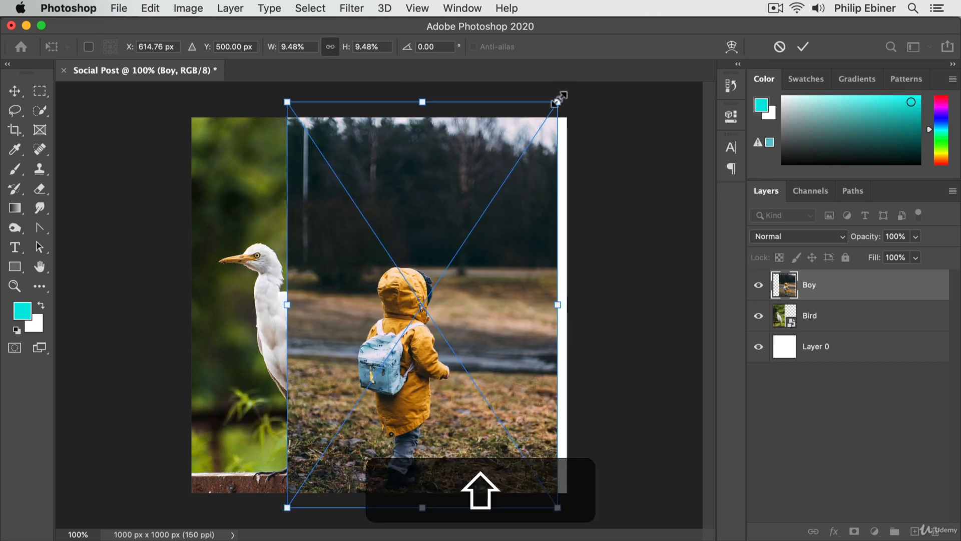
pyautogui.moveTo(558, 99); pyautogui.dragTo(609, 228)
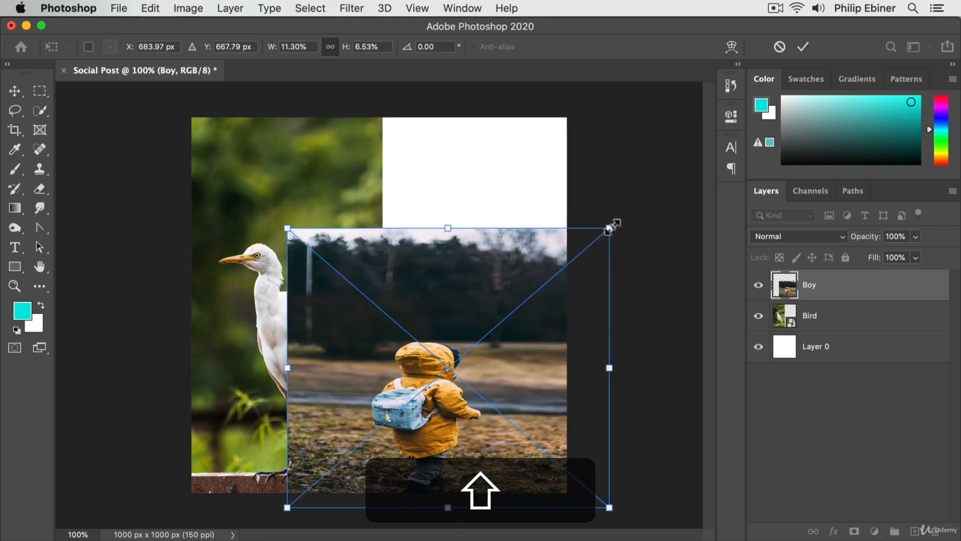
pyautogui.moveTo(610, 228)
pyautogui.mouseDown()
pyautogui.moveTo(448, 311)
pyautogui.moveTo(435, 335)
pyautogui.moveTo(491, 175)
pyautogui.moveTo(584, 172)
pyautogui.moveTo(526, 313)
pyautogui.moveTo(576, 337)
pyautogui.moveTo(615, 197)
pyautogui.moveTo(627, 205)
pyautogui.moveTo(450, 230)
pyautogui.moveTo(701, 100)
pyautogui.moveTo(643, 154)
pyautogui.moveTo(682, 107)
pyautogui.moveTo(384, 131)
pyautogui.moveTo(679, 203)
pyautogui.moveTo(605, 190)
pyautogui.moveTo(634, 265)
pyautogui.moveTo(688, 105)
pyautogui.moveTo(695, 120)
pyautogui.moveTo(678, 169)
pyautogui.moveTo(574, 281)
pyautogui.moveTo(609, 229)
pyautogui.mouseUp()
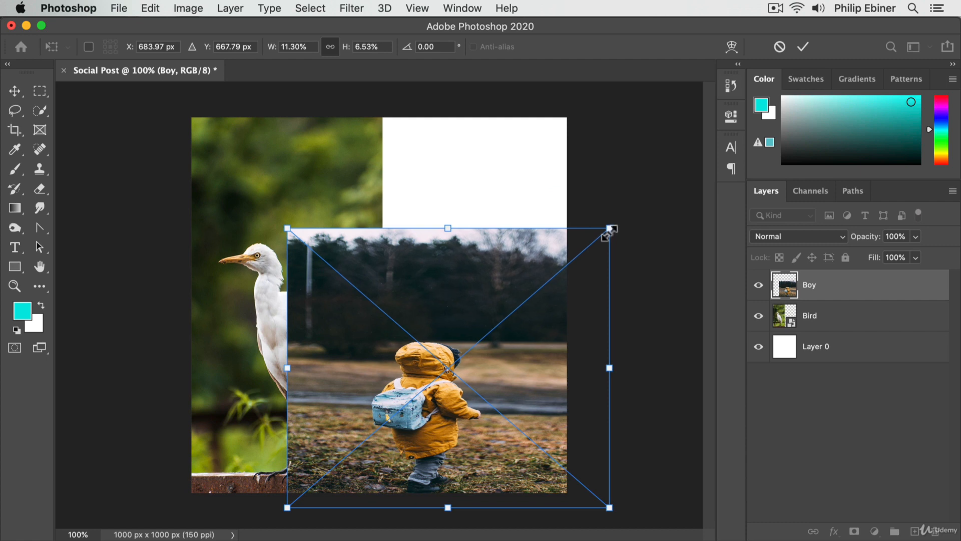
pyautogui.press('super+z')
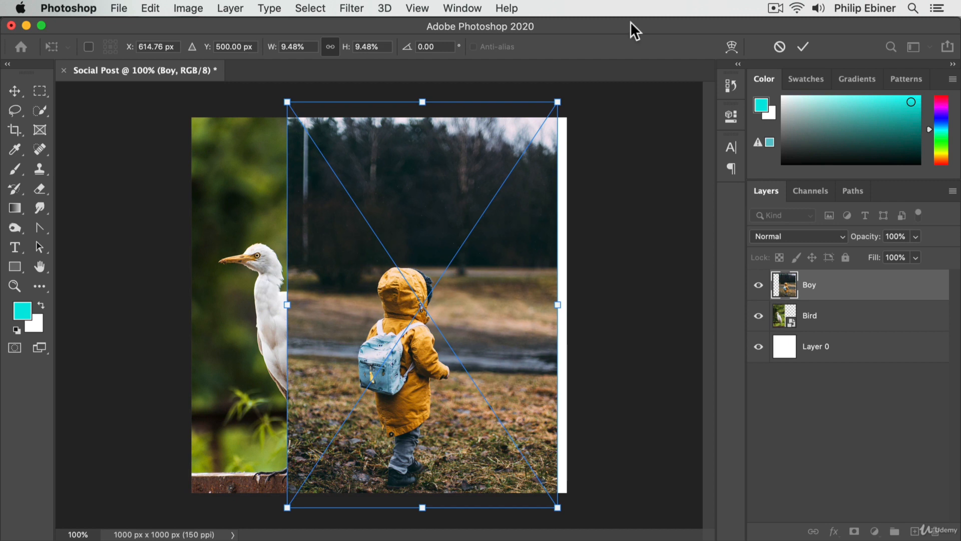
# Step: Resize the Boy photo proportionally around its centre, trying smaller and larger sizes and ending at about 9.42%
pyautogui.press('alt')
pyautogui.moveTo(558, 104); pyautogui.dragTo(619, 40)
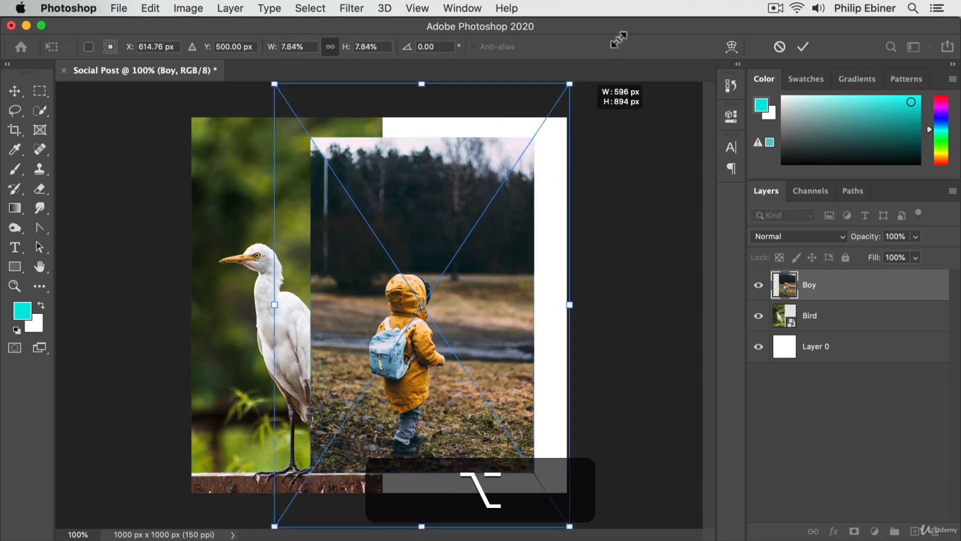
pyautogui.moveTo(619, 40); pyautogui.dragTo(602, 135)
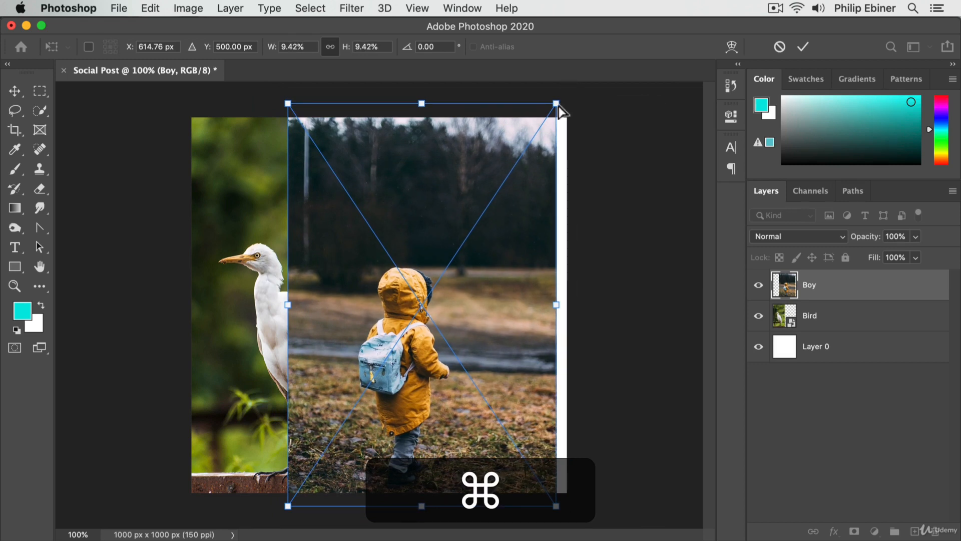
# Step: Distort the Boy photo by moving its corners and edges independently, and undo all the distortions
pyautogui.moveTo(558, 106); pyautogui.dragTo(514, 169)
pyautogui.moveTo(288, 304)
pyautogui.mouseDown()
pyautogui.moveTo(176, 311)
pyautogui.moveTo(295, 311)
pyautogui.moveTo(279, 300)
pyautogui.mouseUp()
pyautogui.moveTo(399, 135); pyautogui.dragTo(423, 98)
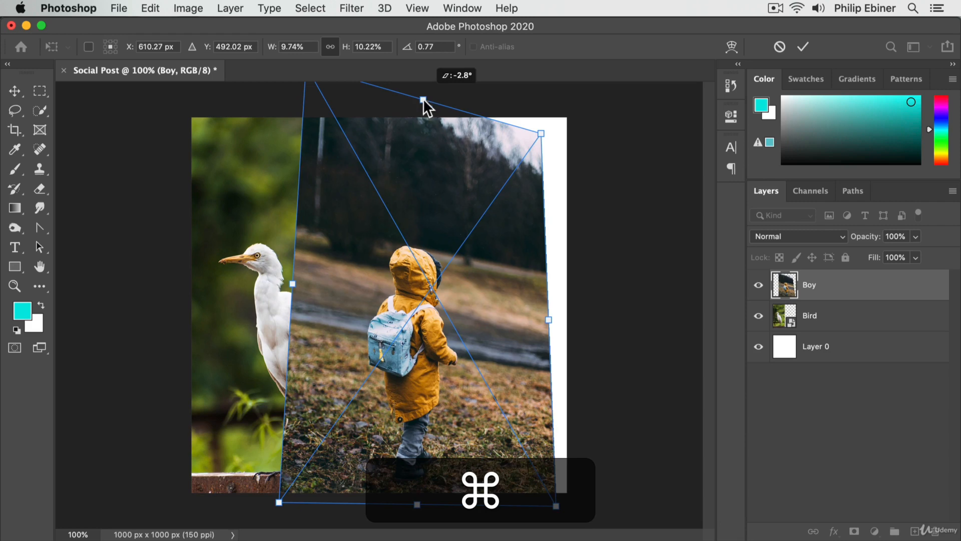
pyautogui.moveTo(279, 502); pyautogui.dragTo(236, 506)
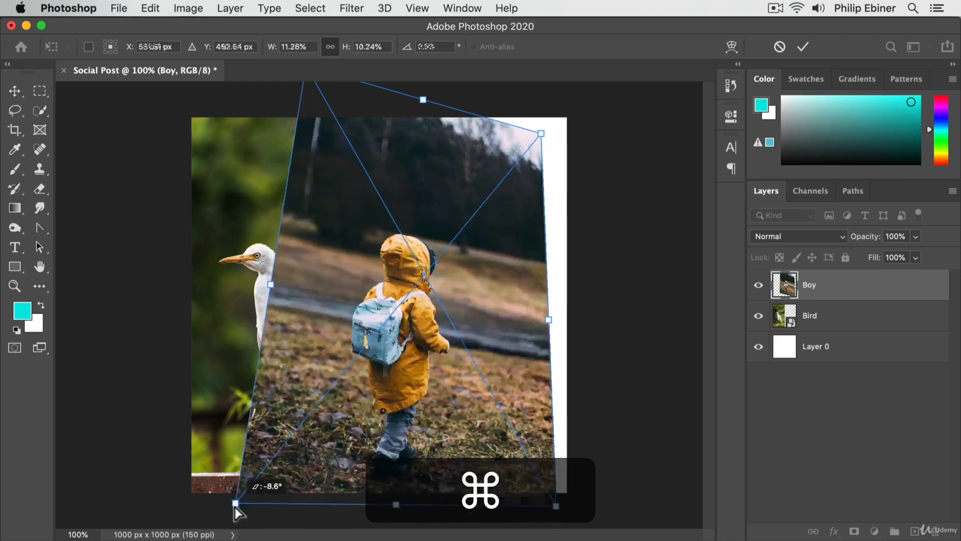
pyautogui.moveTo(236, 507); pyautogui.dragTo(295, 495)
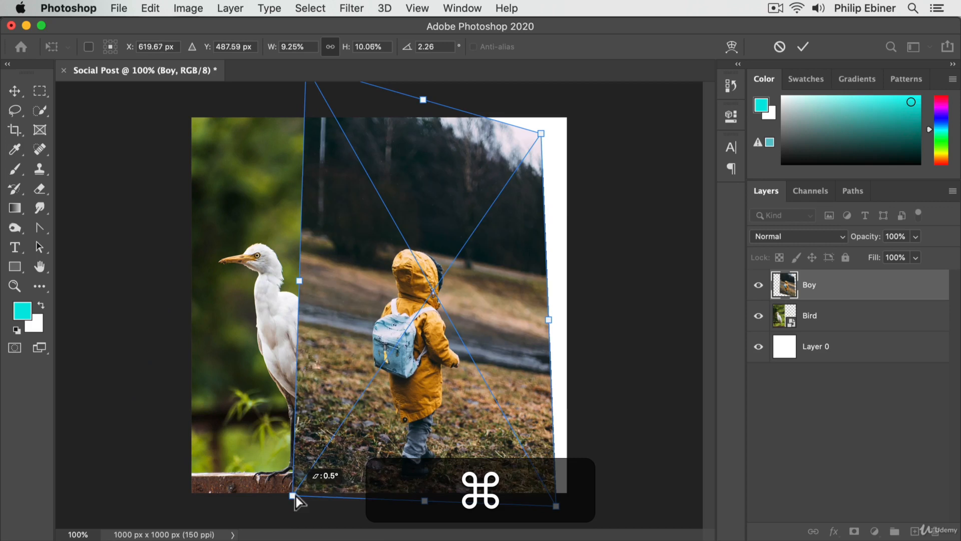
pyautogui.press('super+z')
pyautogui.press('super+z')
pyautogui.press('super+z')
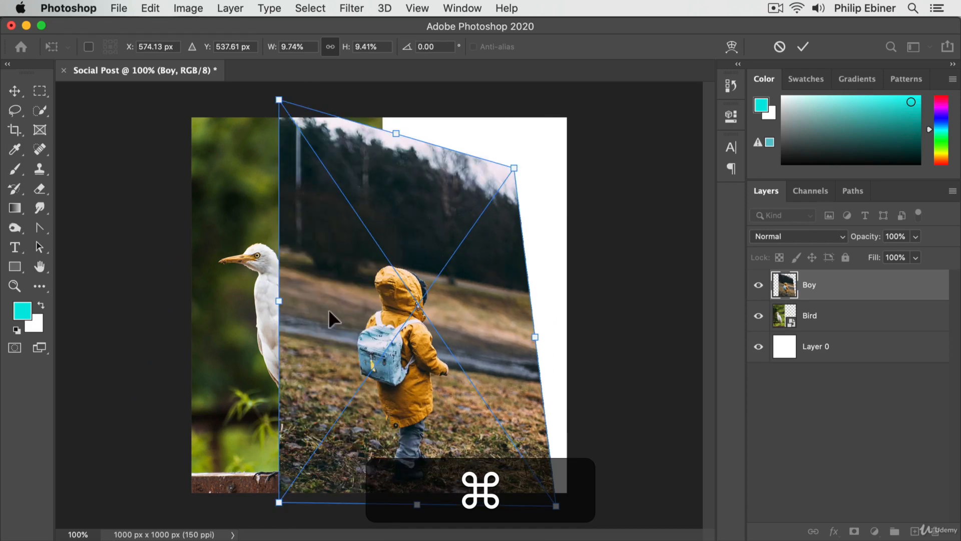
pyautogui.press('super+z')
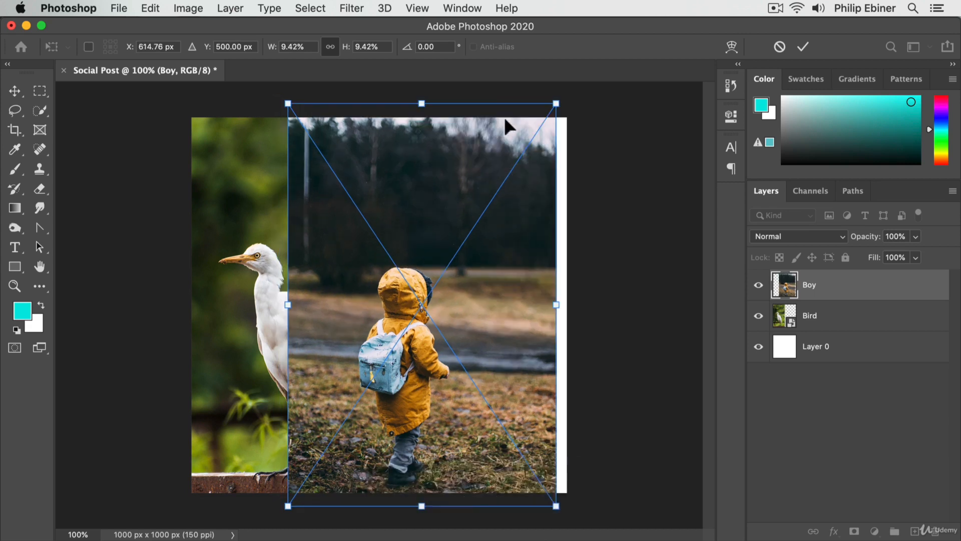
# Step: Enlarge the Boy photo slightly around its centre and commit it, and shift it right beside the bird, undoing the last move
pyautogui.moveTo(526, 135); pyautogui.dragTo(528, 132)
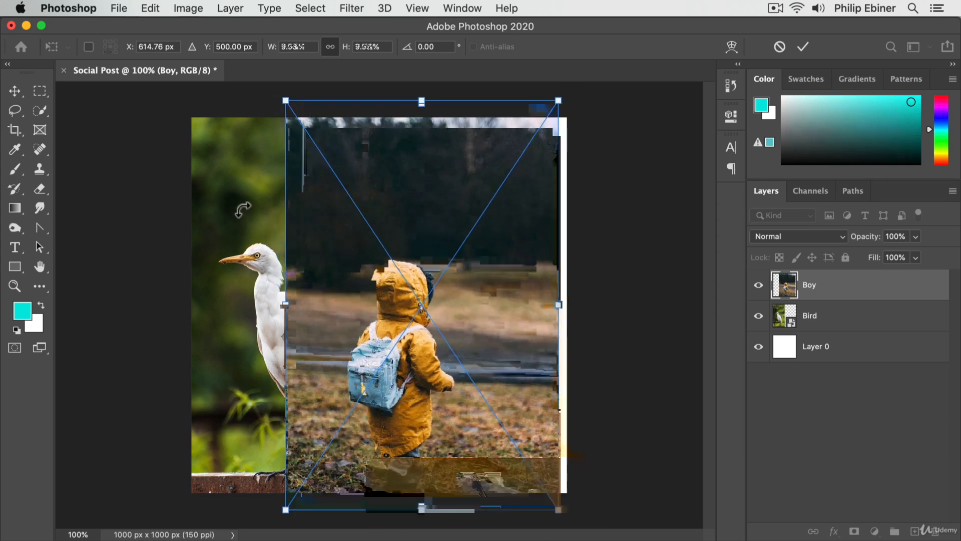
pyautogui.press('Return')
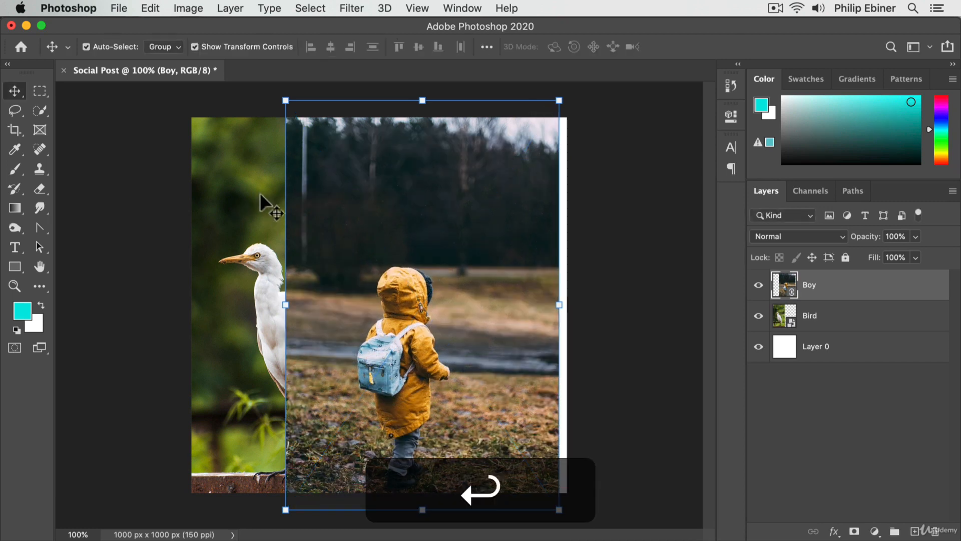
pyautogui.moveTo(436, 220); pyautogui.dragTo(489, 215)
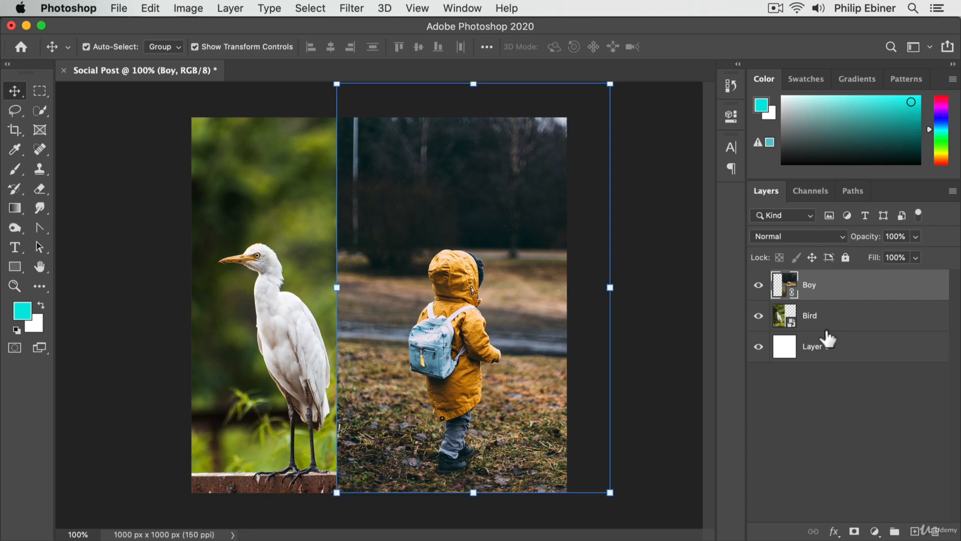
pyautogui.press('super+z')
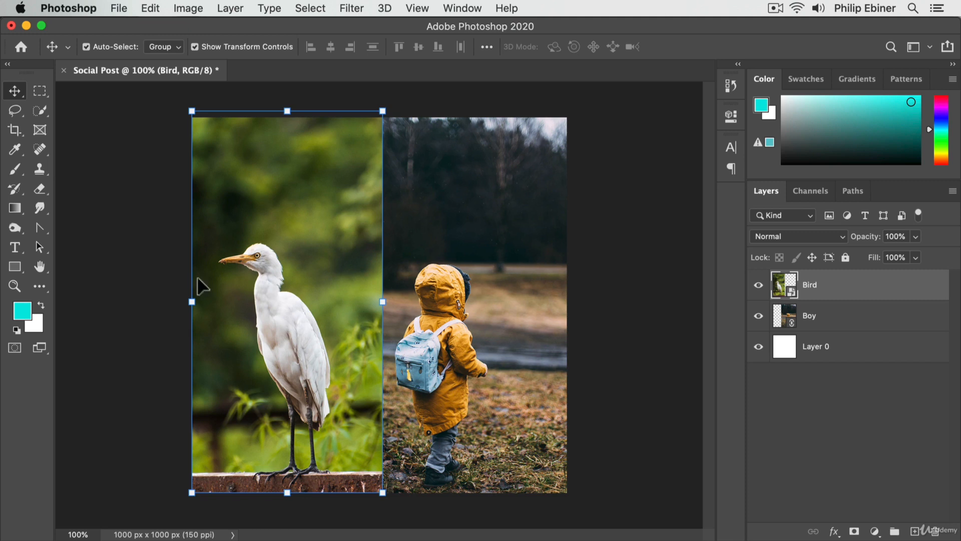
# Step: Bring the Bird layer above the Boy layer and move the bird photo about 38 px to the right
pyautogui.moveTo(197, 278); pyautogui.dragTo(260, 277)
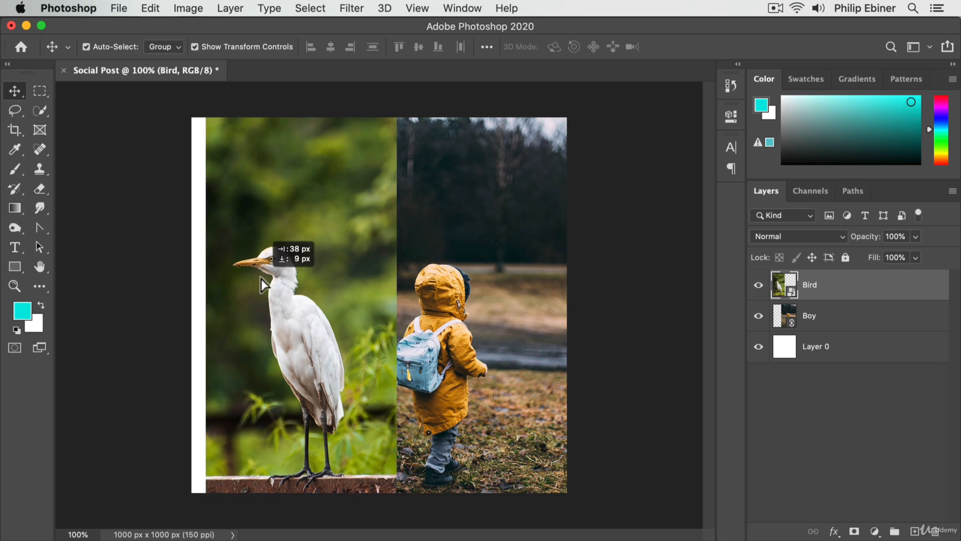